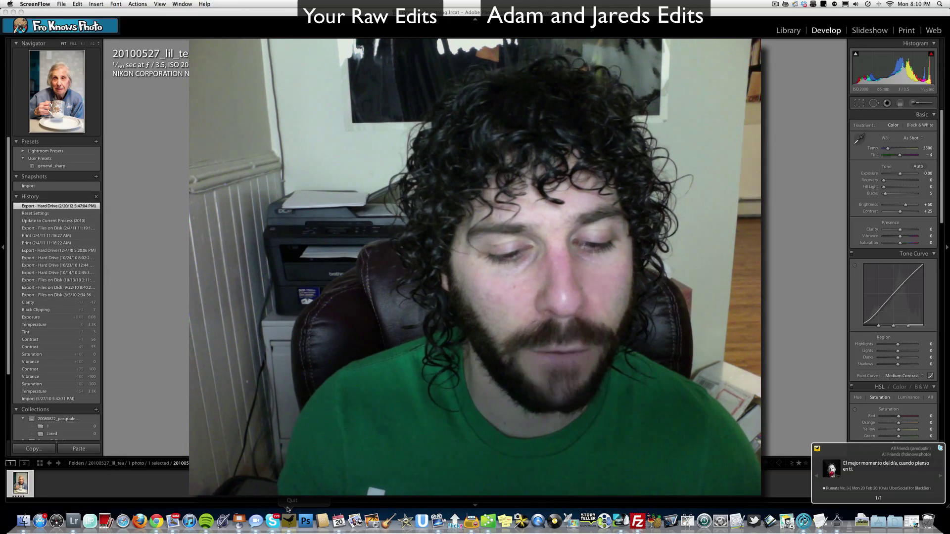
- Quit the background application whose icon sits in the Dock
right_click(255, 521)
click(291, 502)
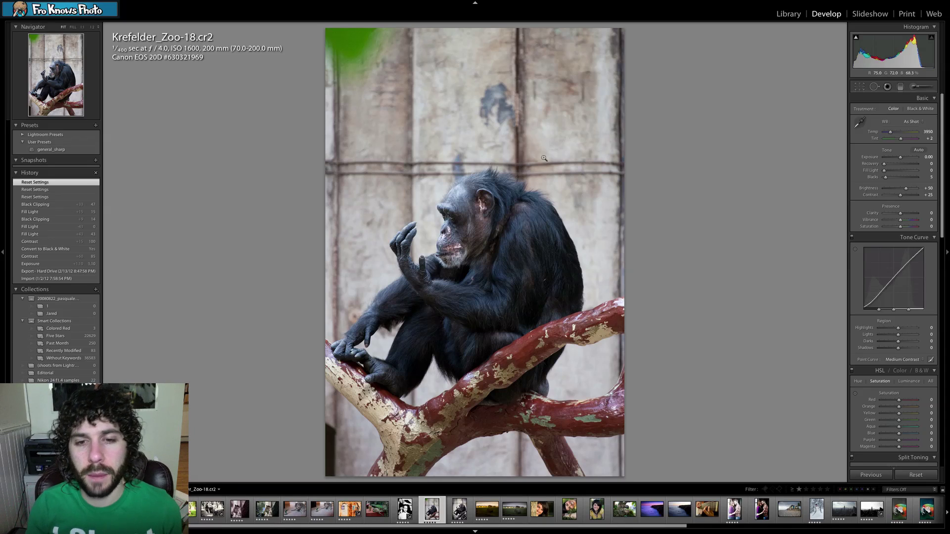
- Start cropping the chimpanzee photo and constrain the crop to a custom 1 x 1 aspect ratio
click(859, 87)
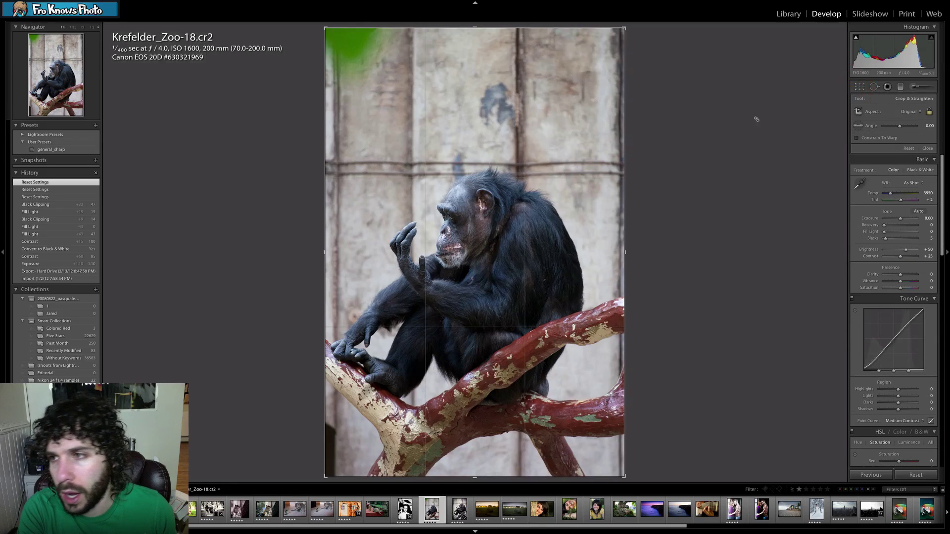
click(867, 113)
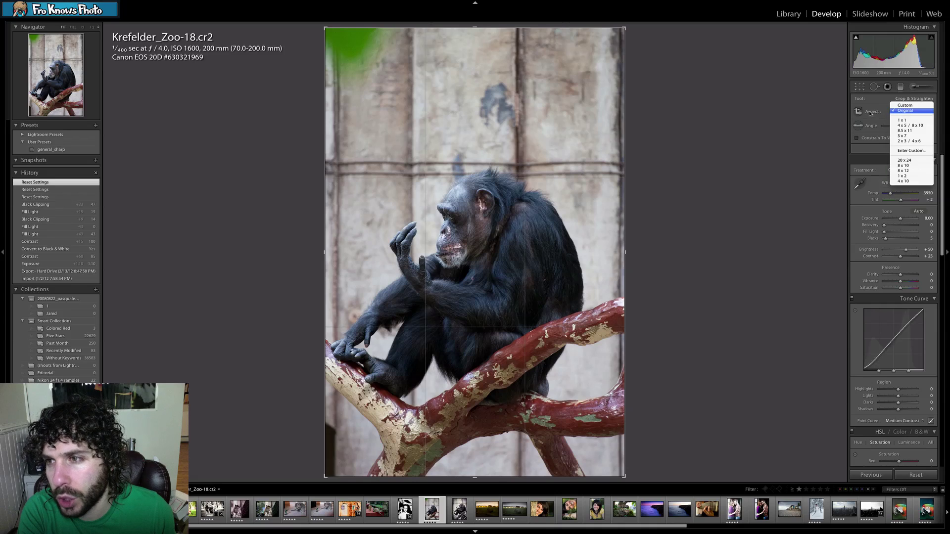
click(904, 112)
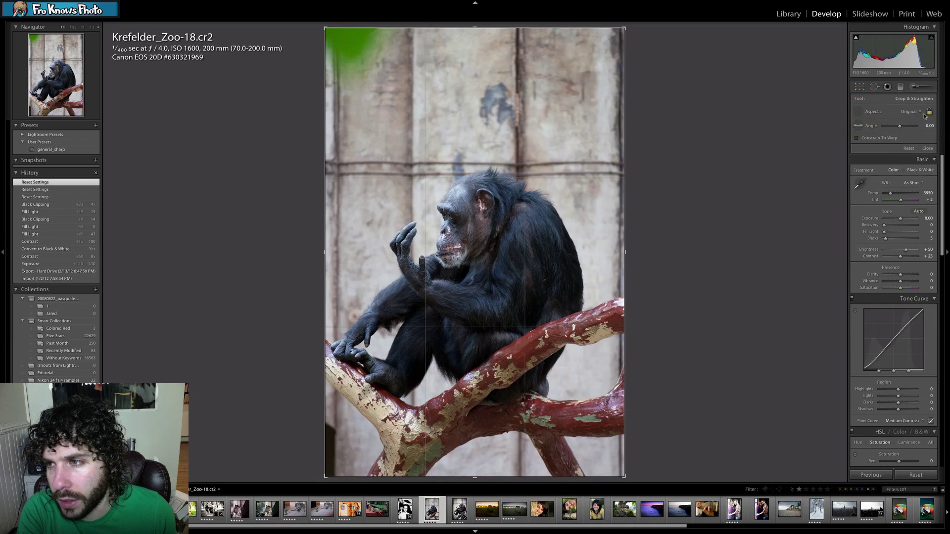
click(913, 114)
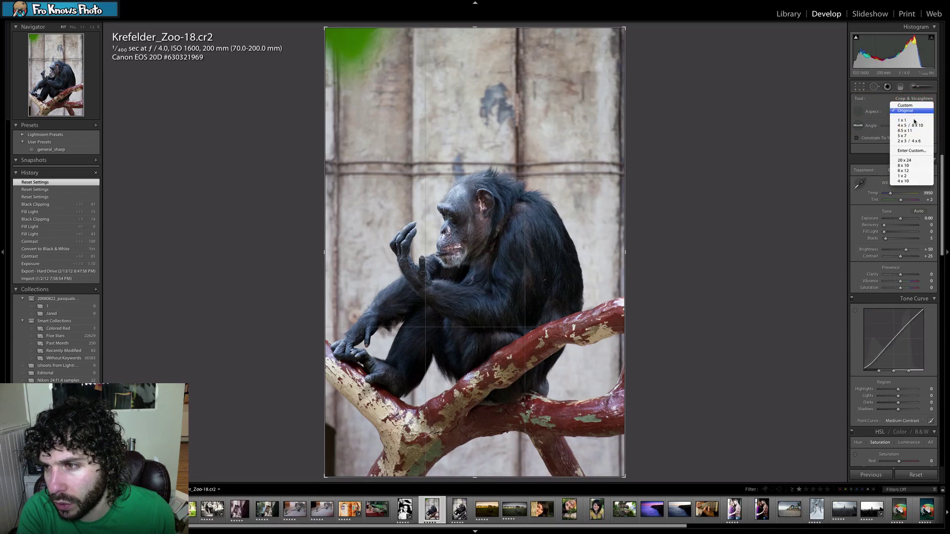
click(913, 151)
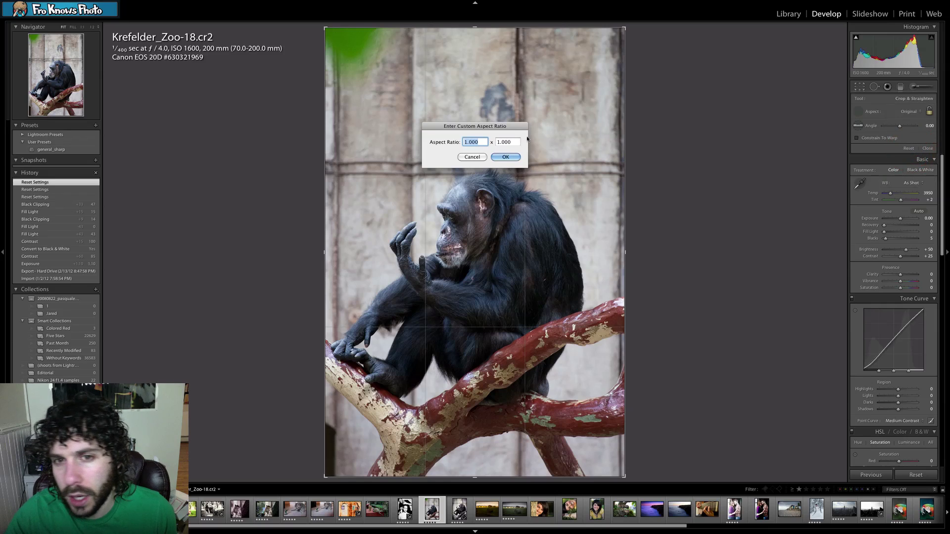
click(495, 156)
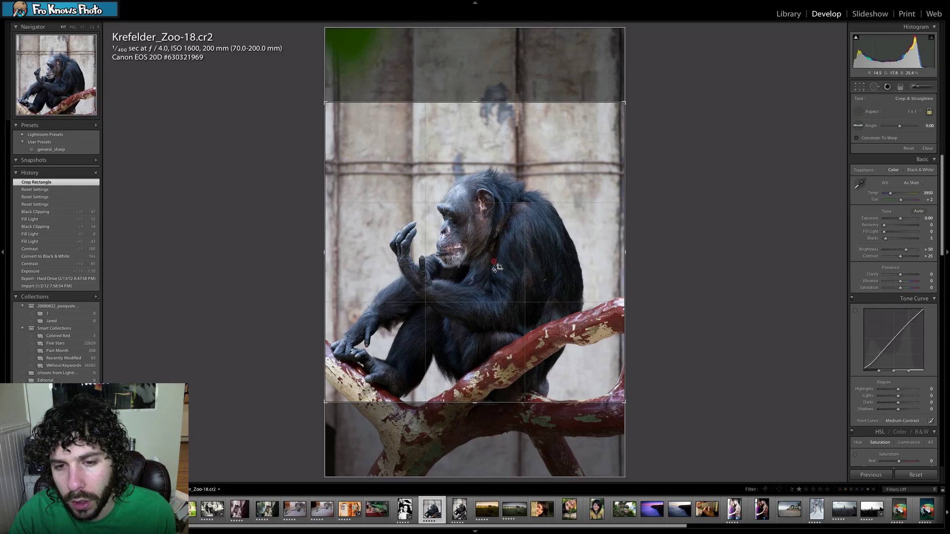
click(494, 269)
key(ctrl+z)
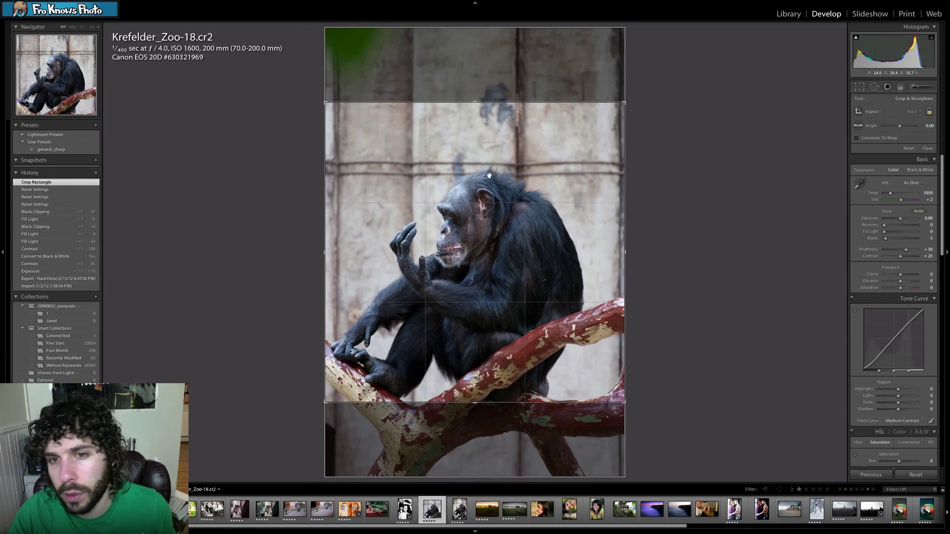
- Shrink the square crop slightly, reposition the chimpanzee and branch within it, and apply the crop
drag(509, 217, 479, 128)
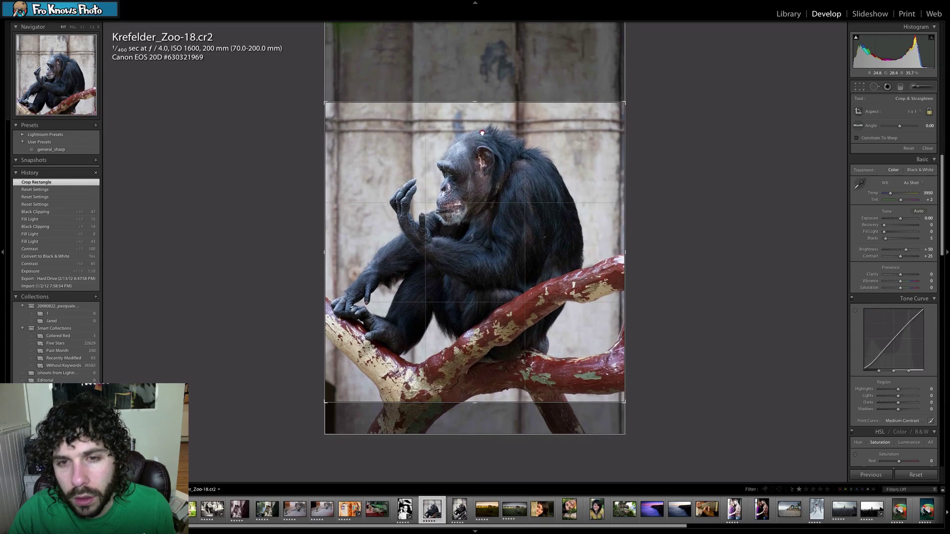
drag(624, 103, 617, 107)
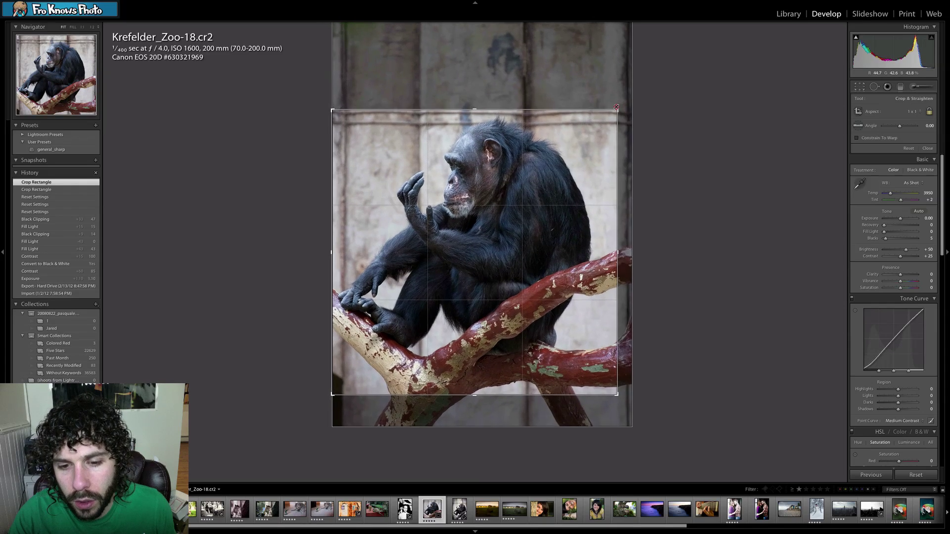
drag(467, 187, 487, 199)
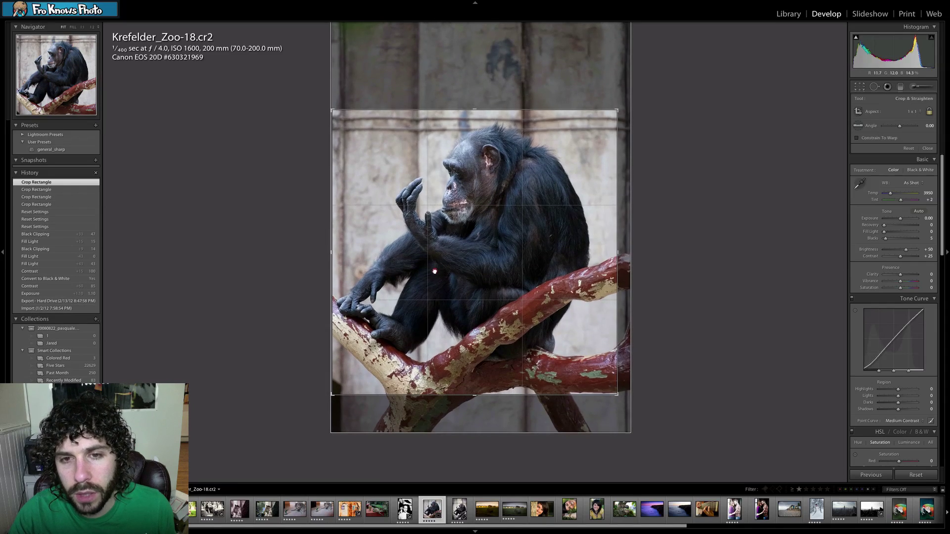
drag(436, 277, 436, 273)
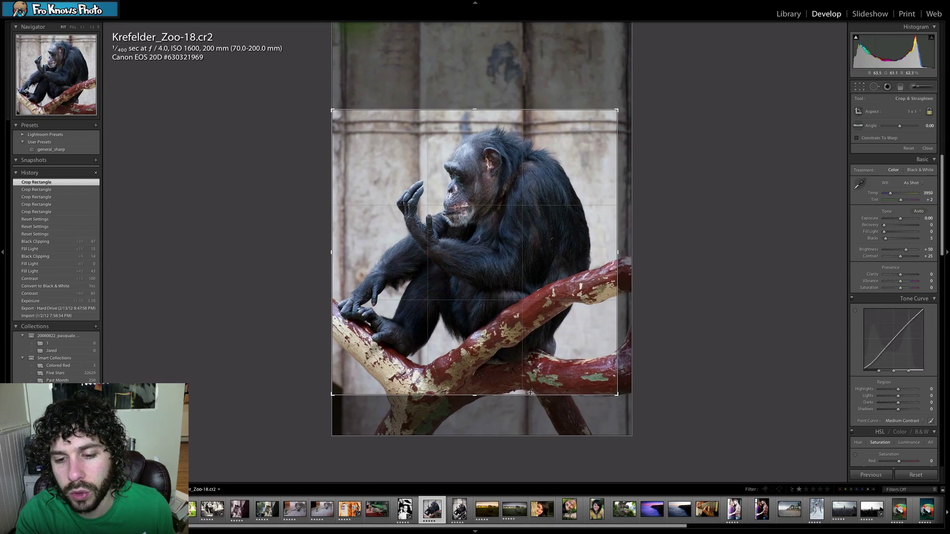
drag(483, 389, 485, 392)
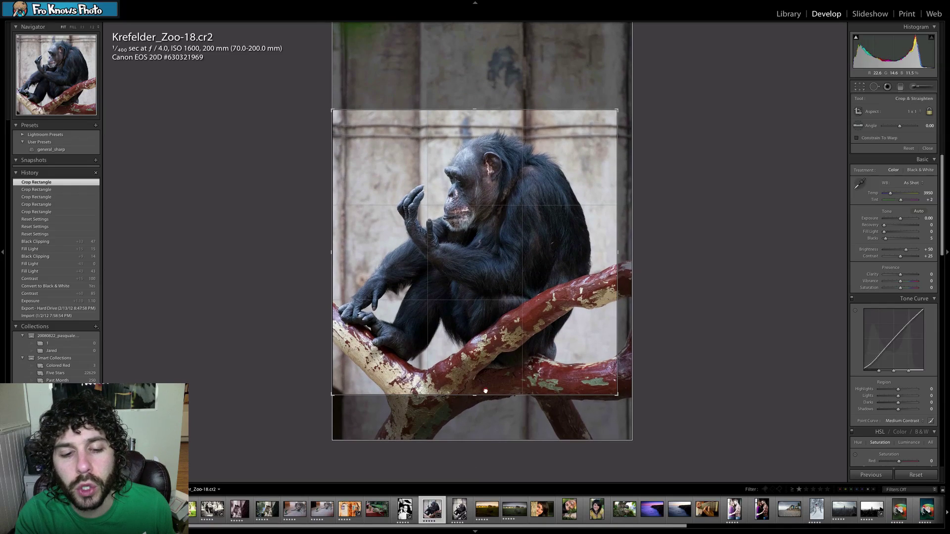
drag(486, 391, 486, 391)
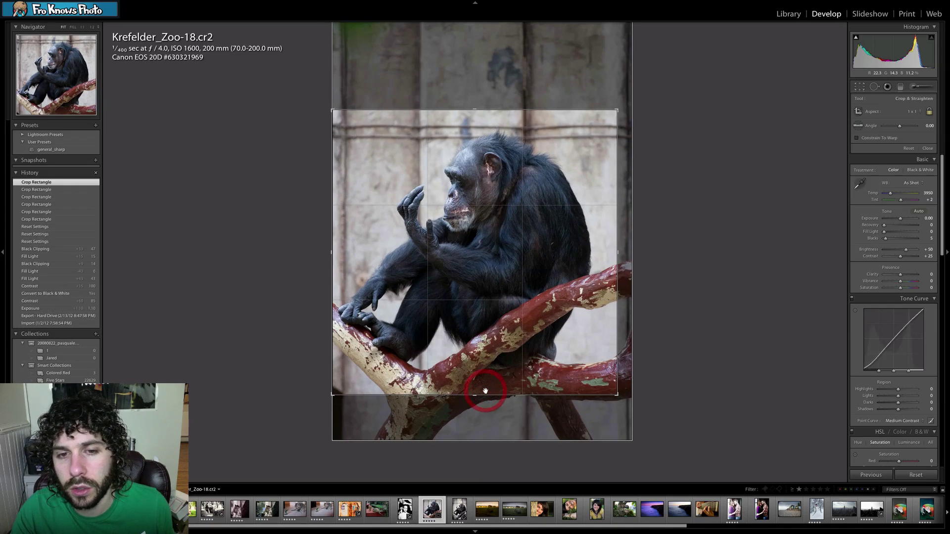
key(Return)
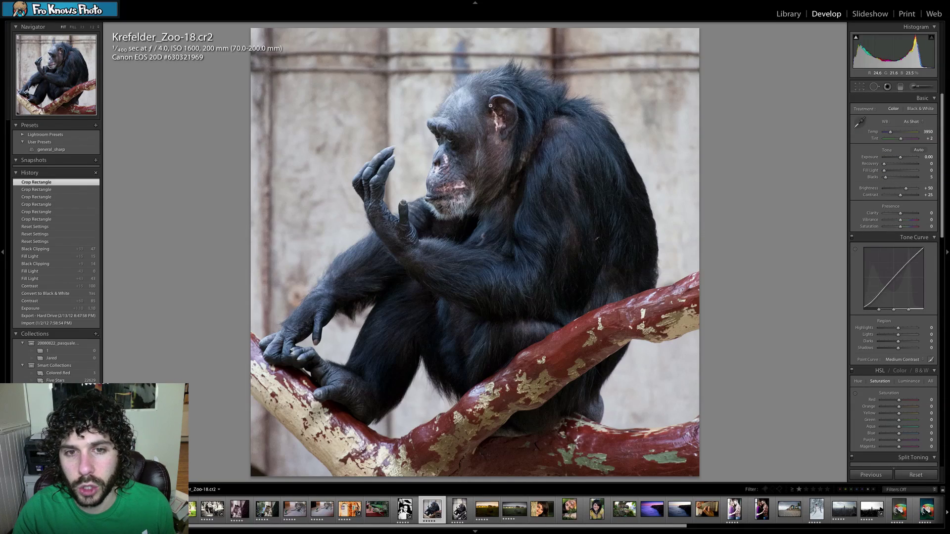
- Check the chimpanzee's face up close, and raise the exposure to +0.65 and the contrast to +73
click(453, 139)
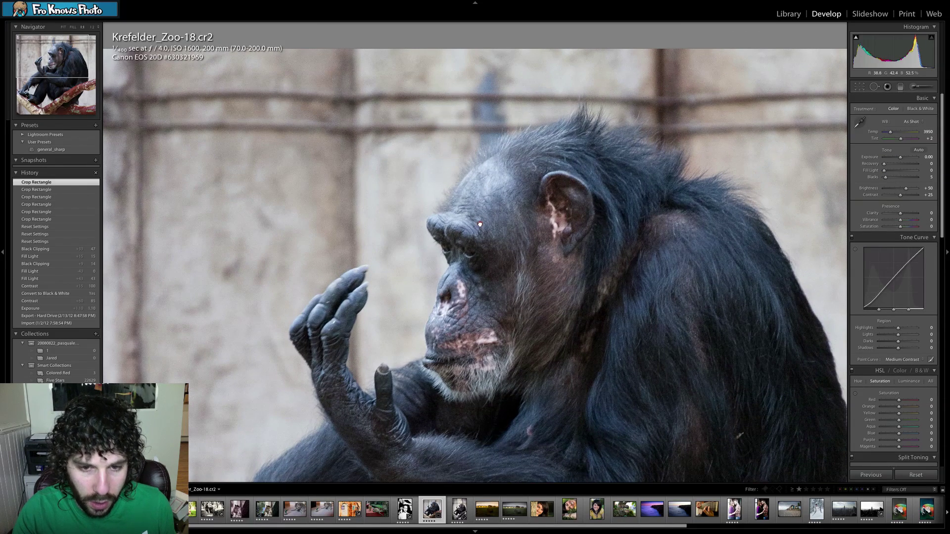
click(480, 224)
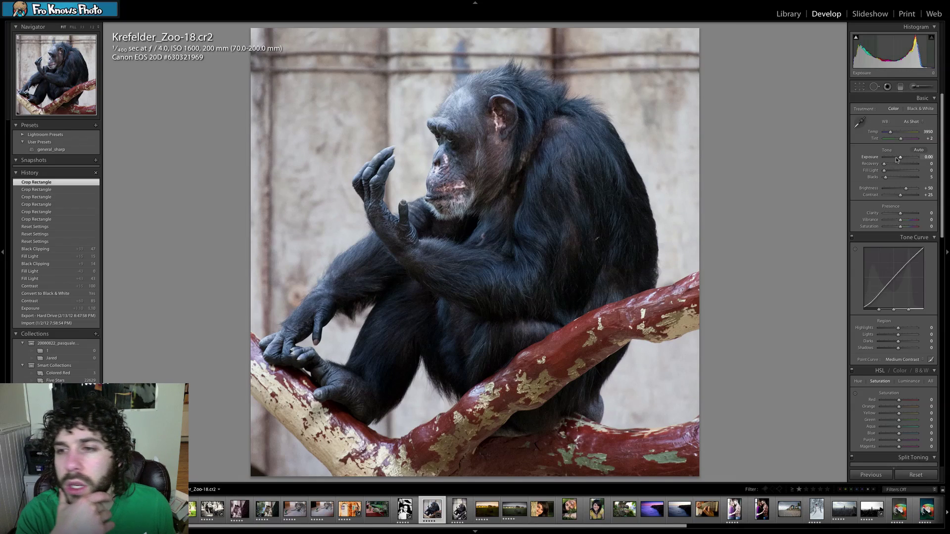
drag(898, 159, 904, 161)
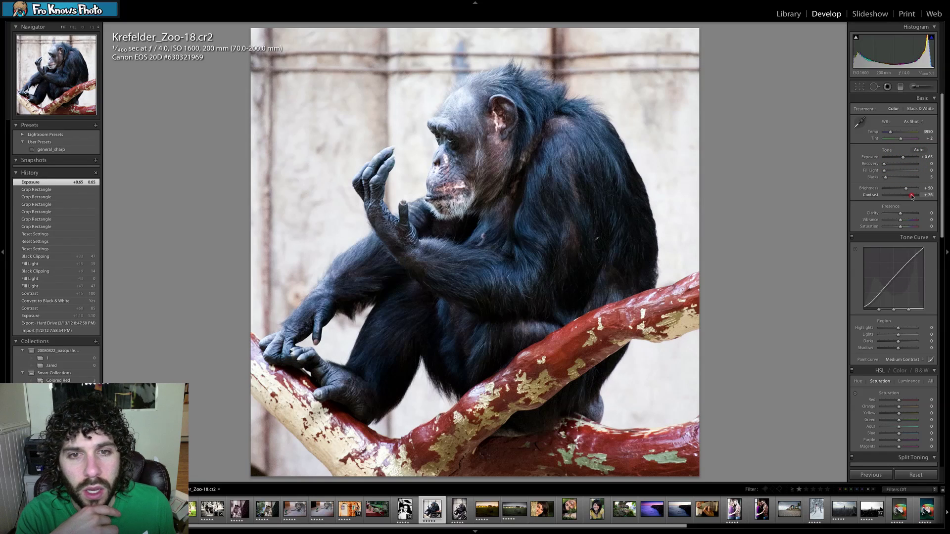
drag(911, 196, 911, 196)
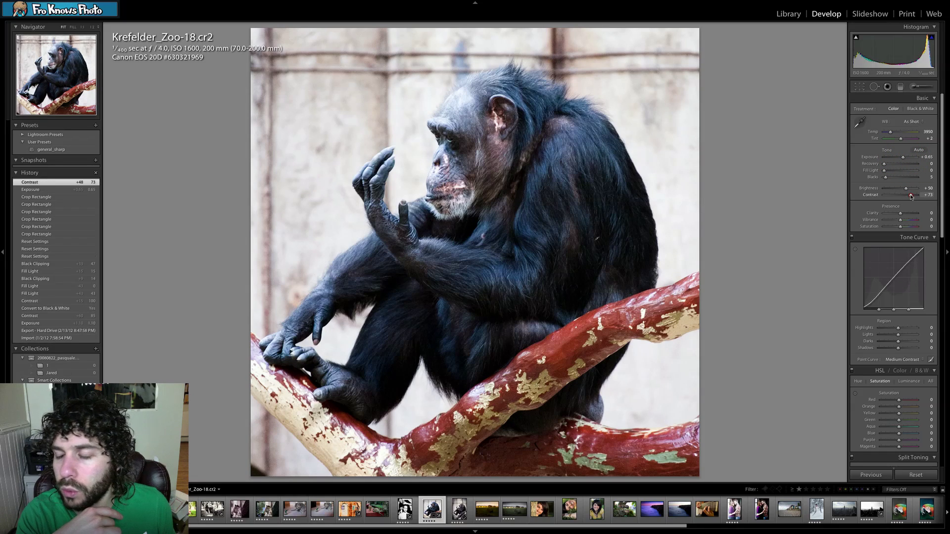
click(915, 109)
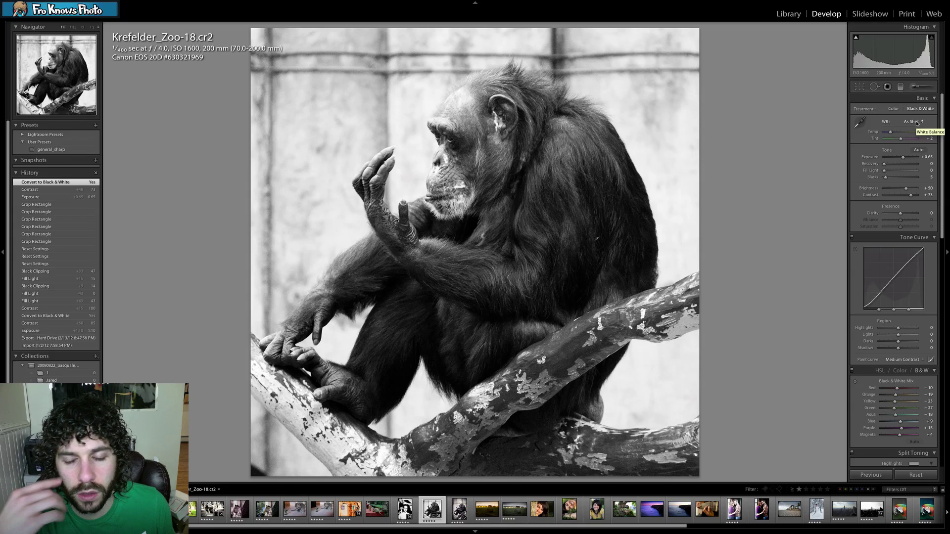
key(v)
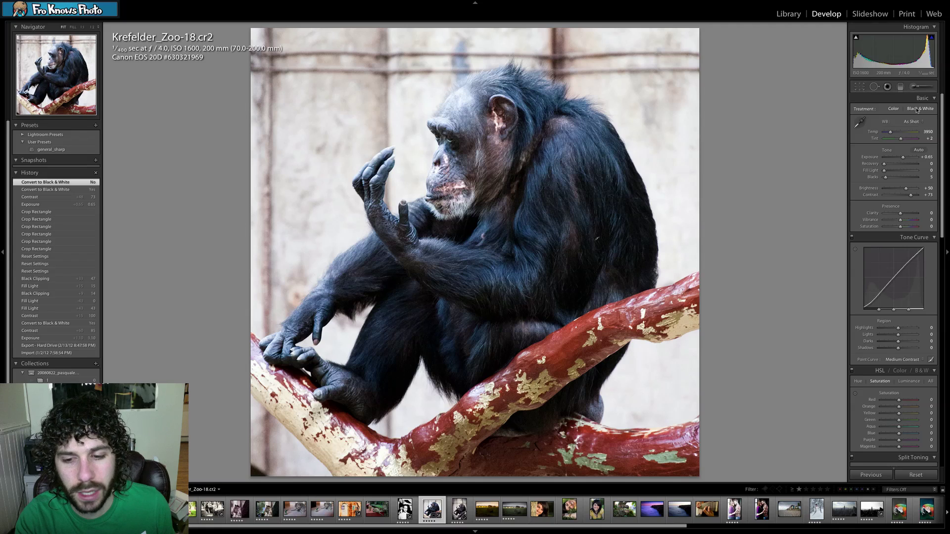
drag(890, 132, 896, 134)
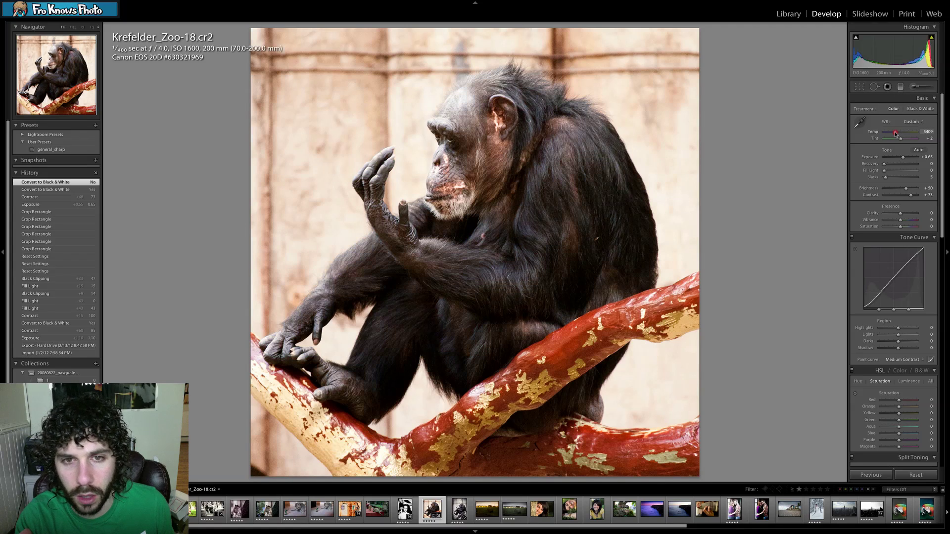
key(ctrl+z)
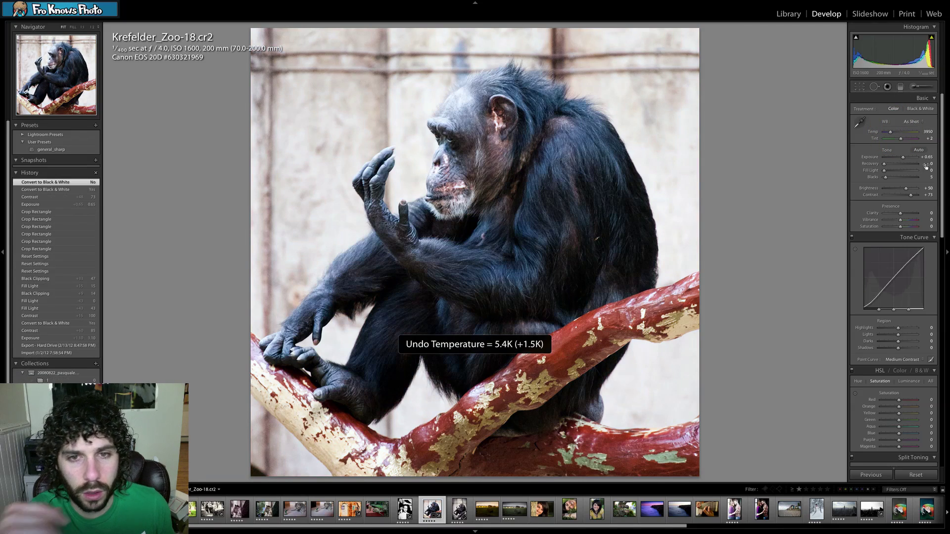
- Convert the chimpanzee photo to black and white and set the colour temperature to 5636
click(919, 109)
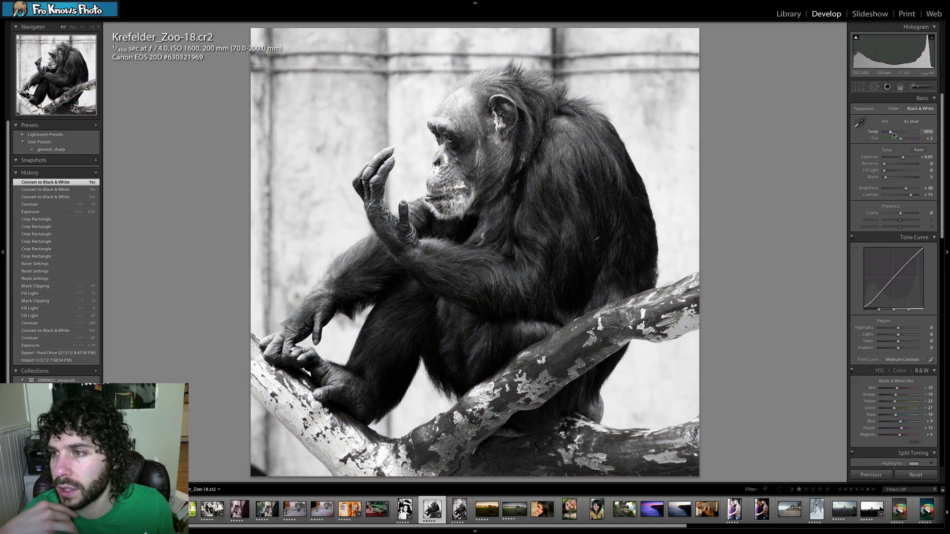
click(896, 133)
drag(896, 133, 896, 134)
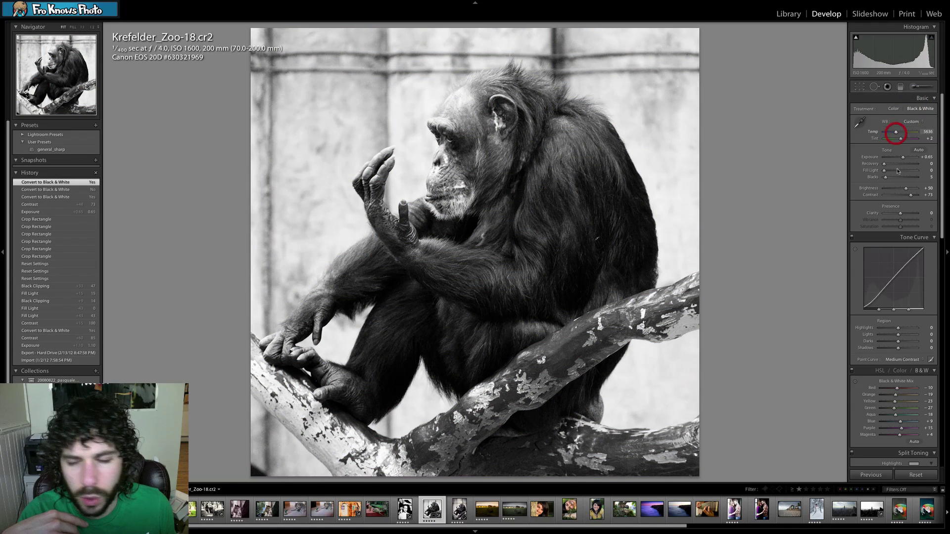
- Set the photo's contrast to +100, clarity to +16 and fill light to 6
drag(916, 196, 903, 213)
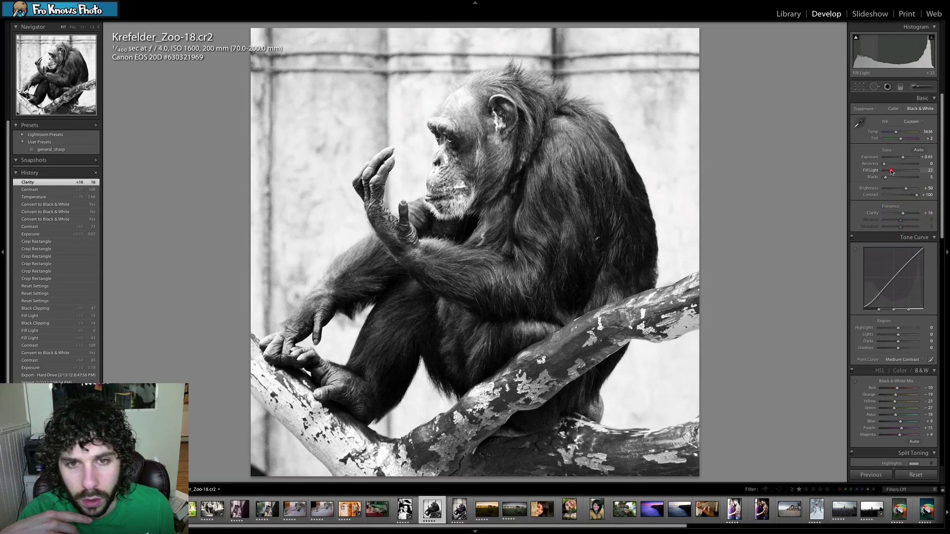
drag(885, 172, 886, 172)
drag(903, 158, 741, 163)
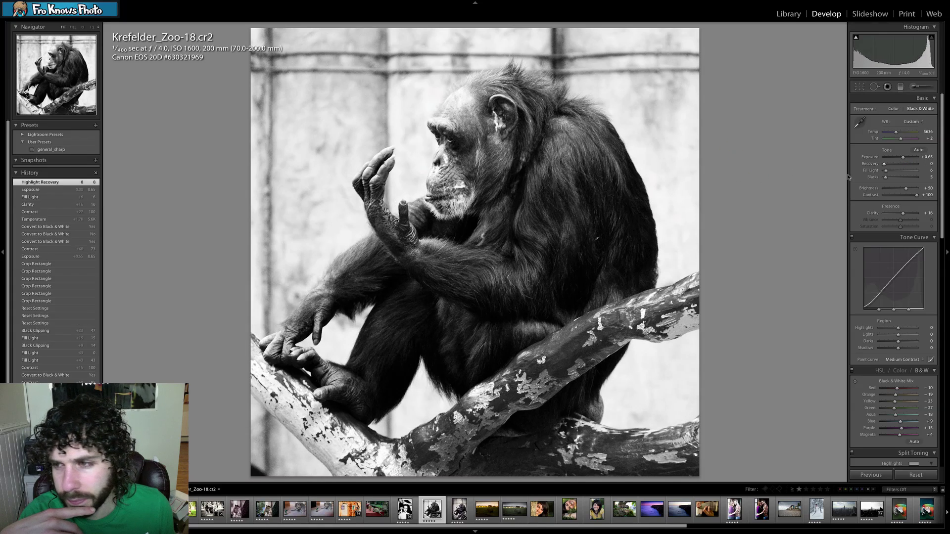
- Set highlight recovery to 20 and blacks to 8
click(891, 165)
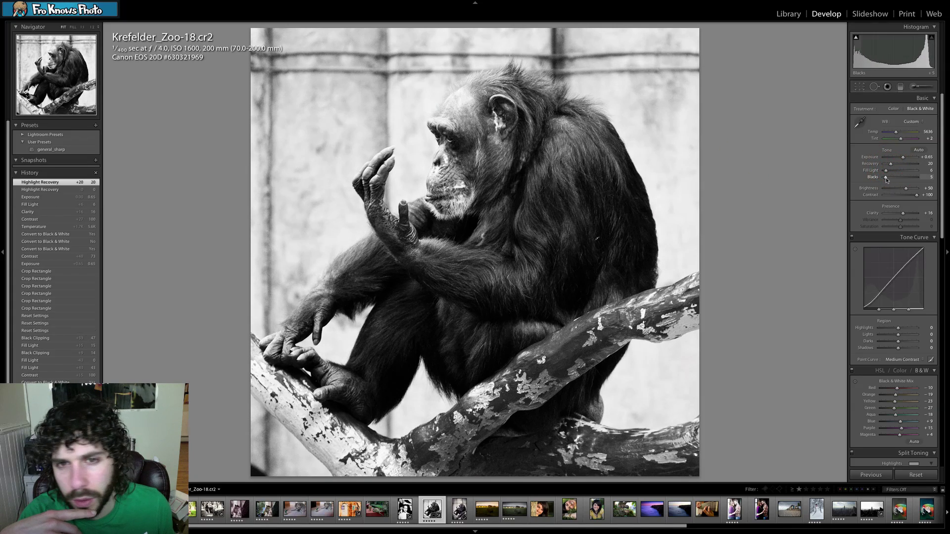
drag(886, 179, 886, 177)
click(916, 195)
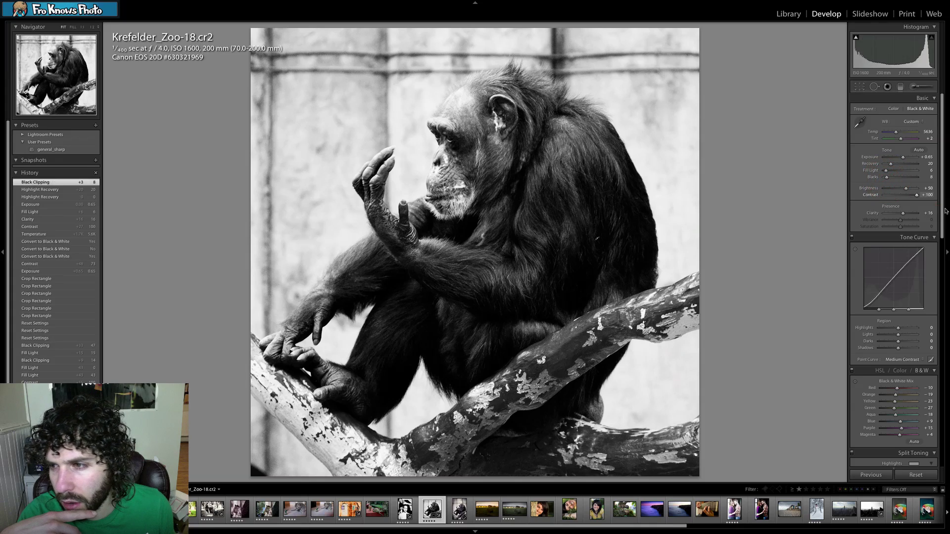
- Set the tone curve's point curve to Strong Contrast and inspect the face up close
click(903, 360)
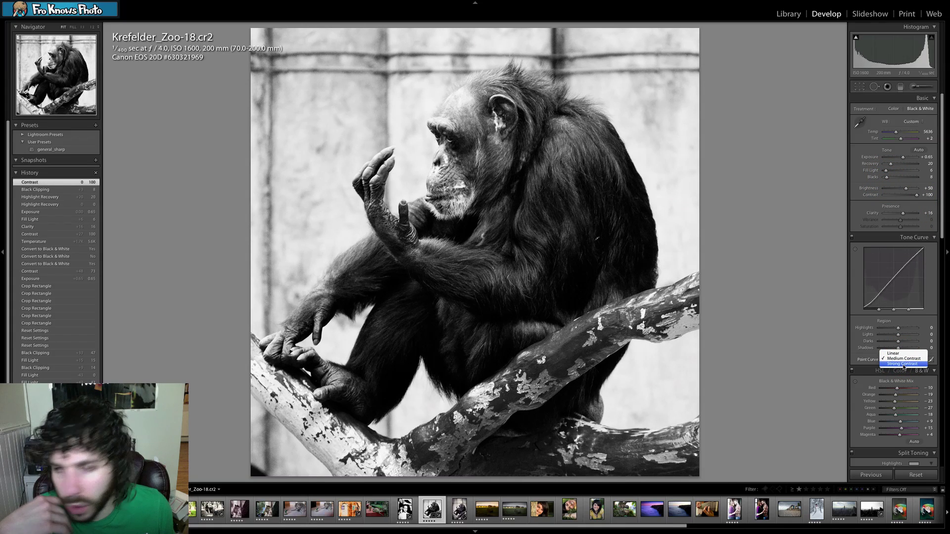
click(903, 364)
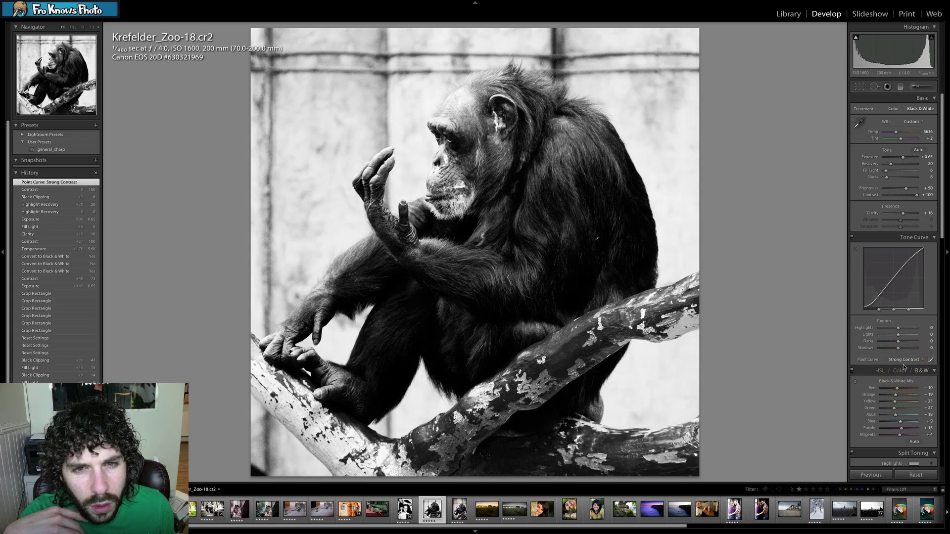
click(437, 145)
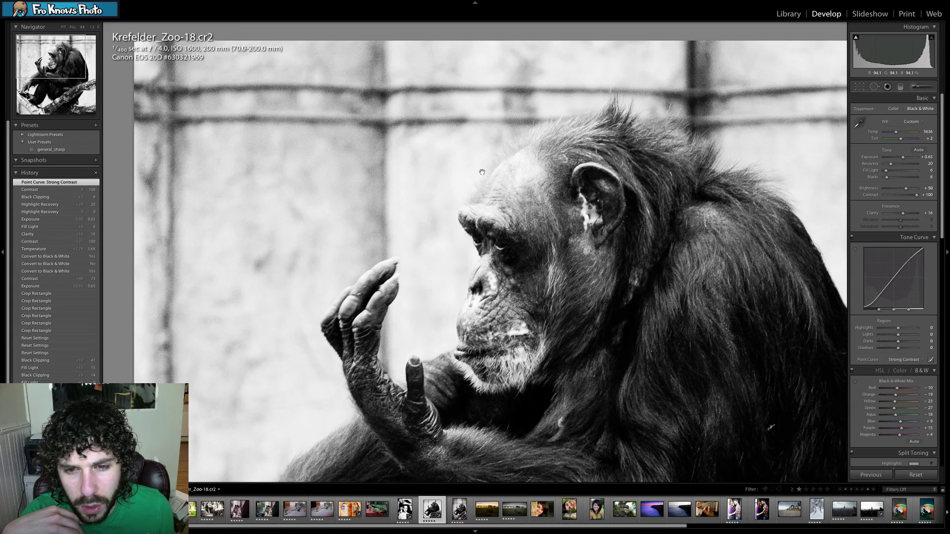
click(482, 172)
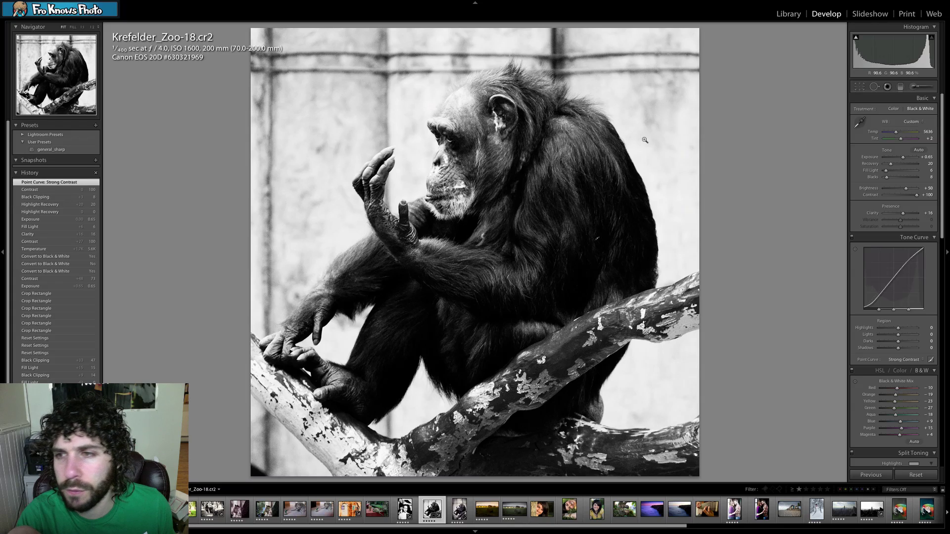
- Add a Highlight Priority post-crop vignette with amount -48 and roundness +52
scroll(909, 144, down, 10)
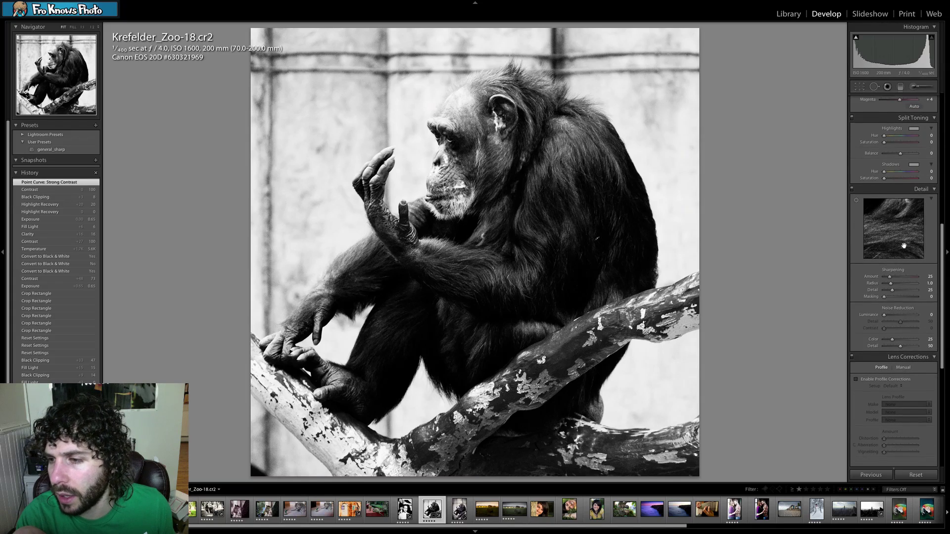
scroll(895, 294, down, 5)
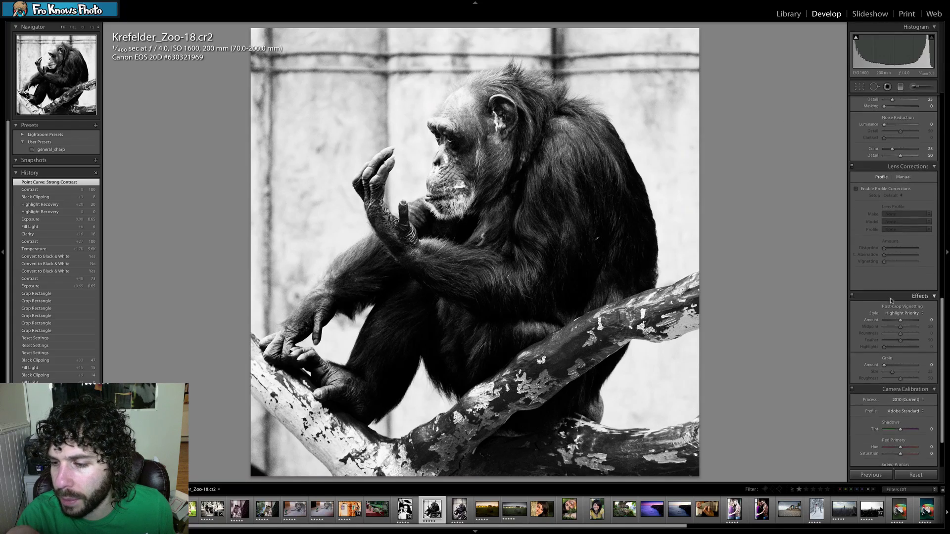
drag(897, 261, 893, 261)
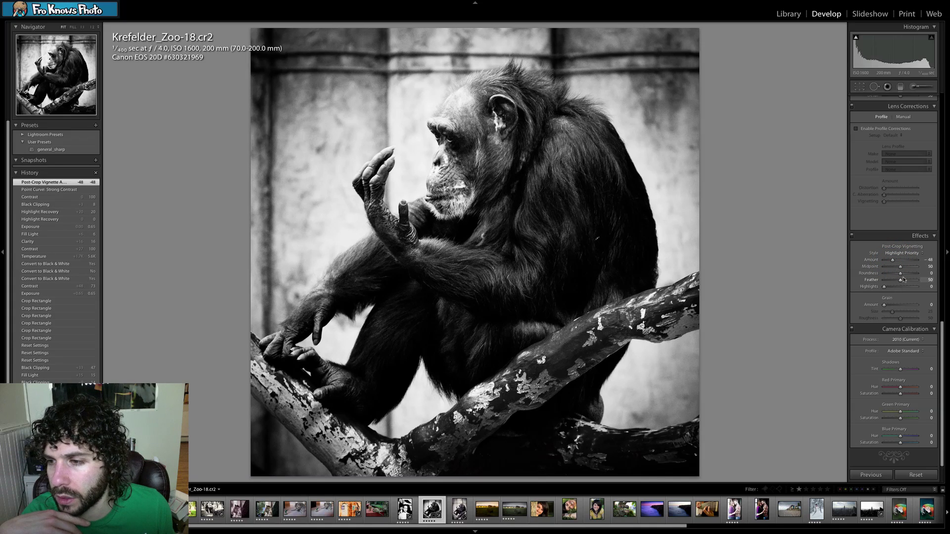
drag(915, 269, 899, 269)
key(ctrl+z)
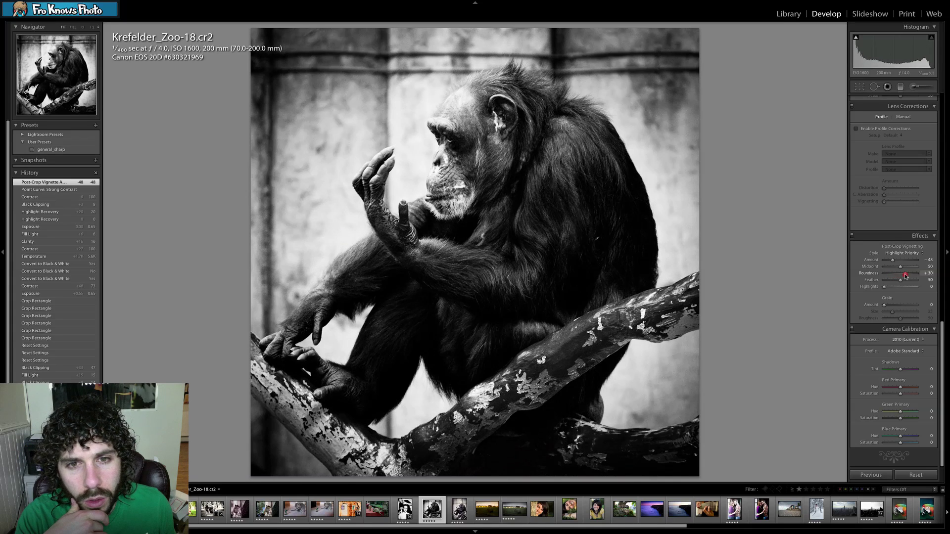
drag(903, 277, 903, 278)
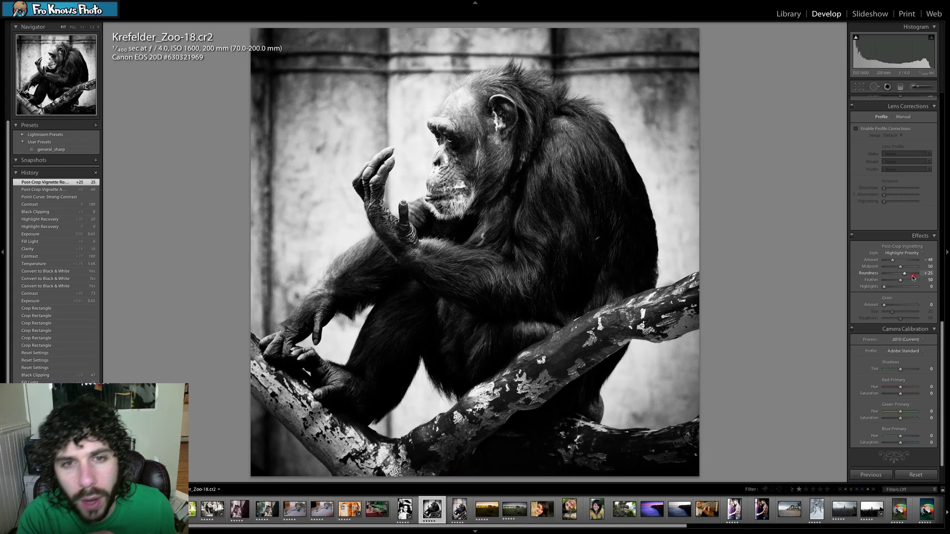
drag(910, 277, 909, 277)
- Compare the photo with the vignette effect switched off and on
scroll(890, 288, up, 10)
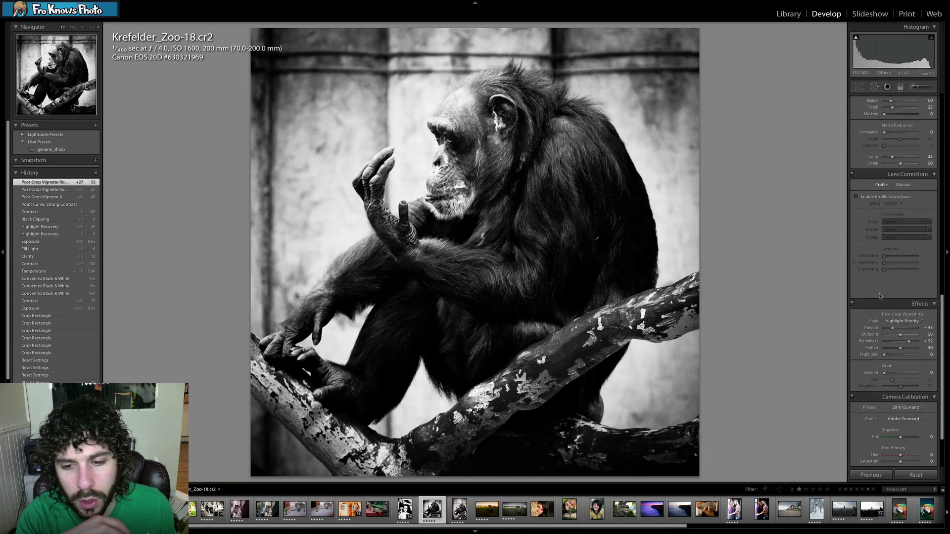
scroll(883, 293, down, 8)
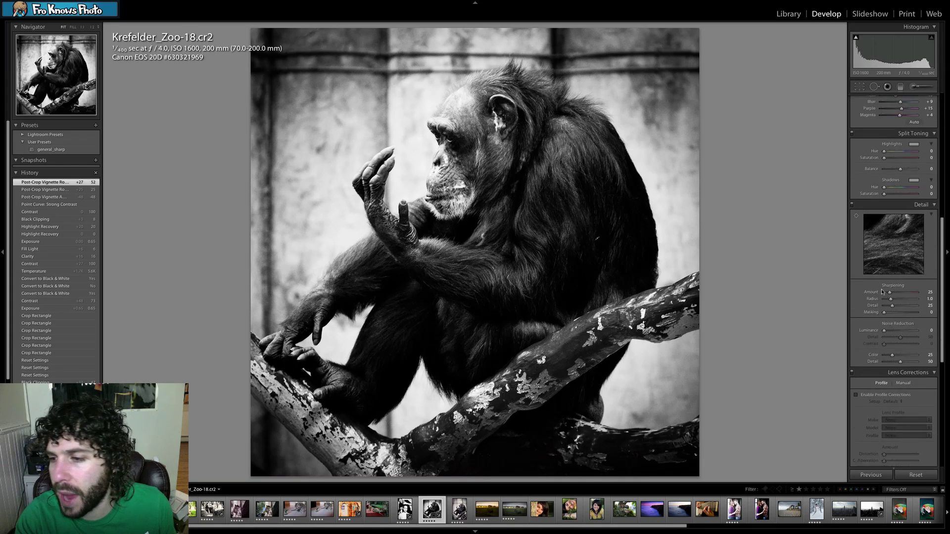
scroll(882, 293, down, 2)
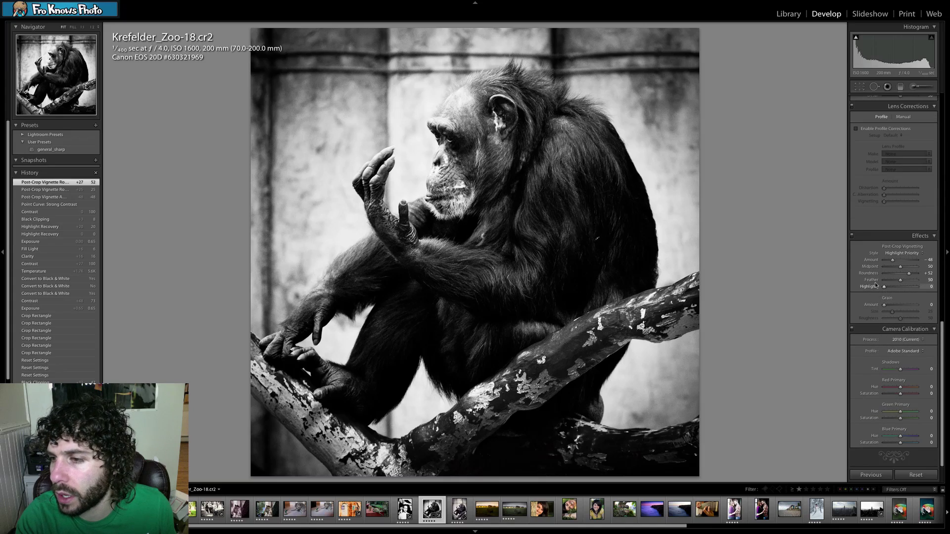
click(853, 237)
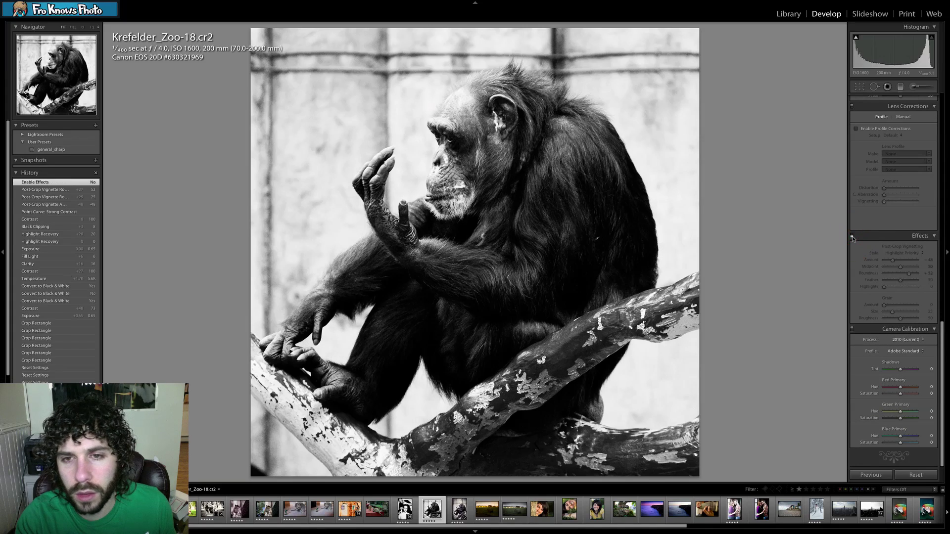
click(853, 236)
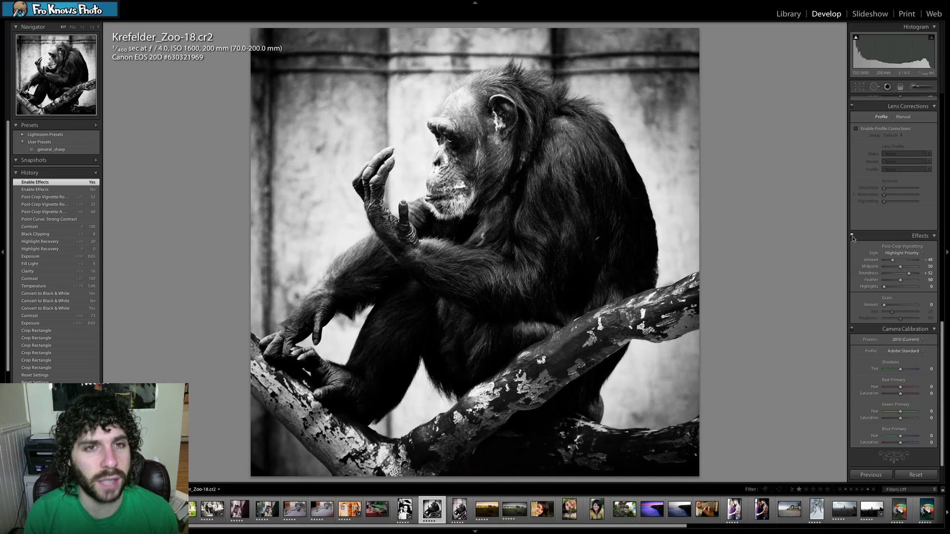
- Set the photo's fill light to 23 and the colour temperature to 7455
scroll(894, 242, up, 10)
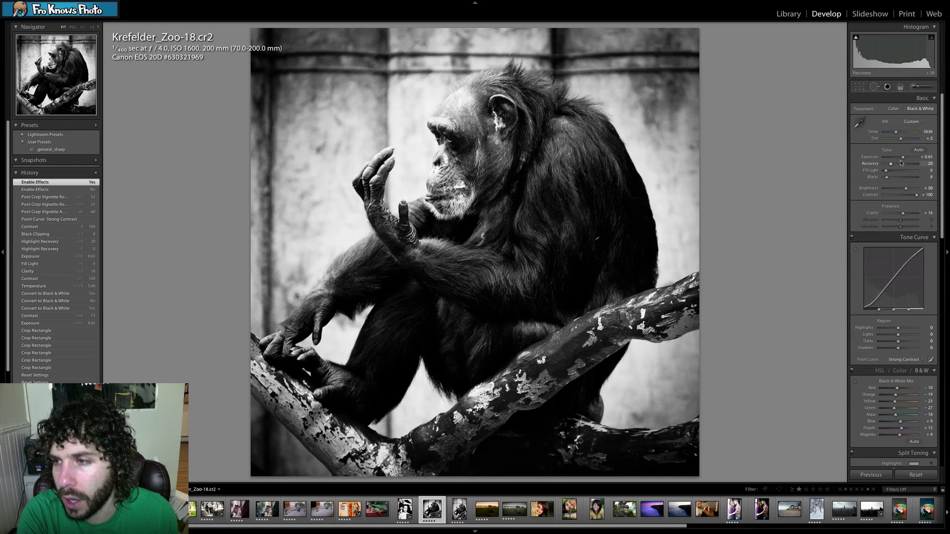
drag(904, 159, 904, 159)
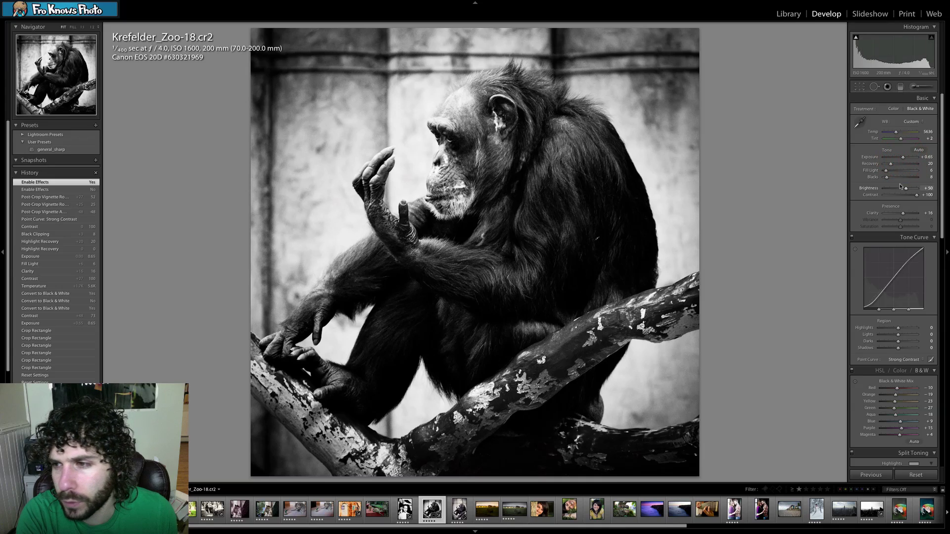
drag(885, 170, 892, 171)
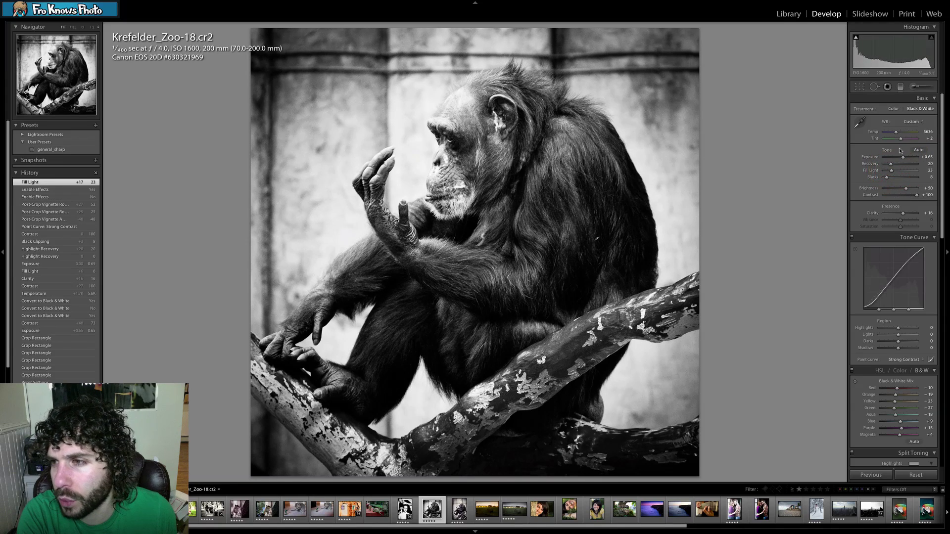
drag(893, 132, 903, 134)
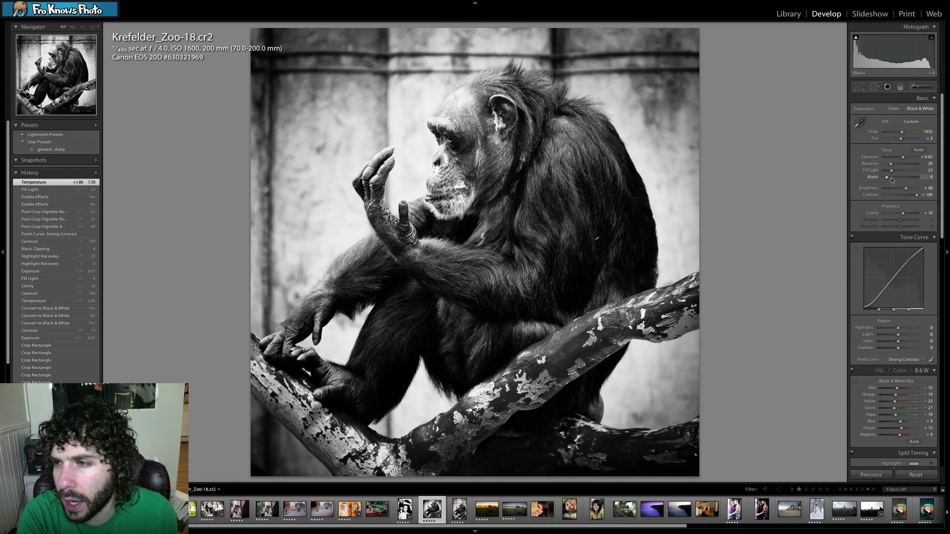
- Try blacks at 16, undo that change, and inspect the chimpanzee's face up close
drag(886, 177, 890, 179)
key(ctrl+z)
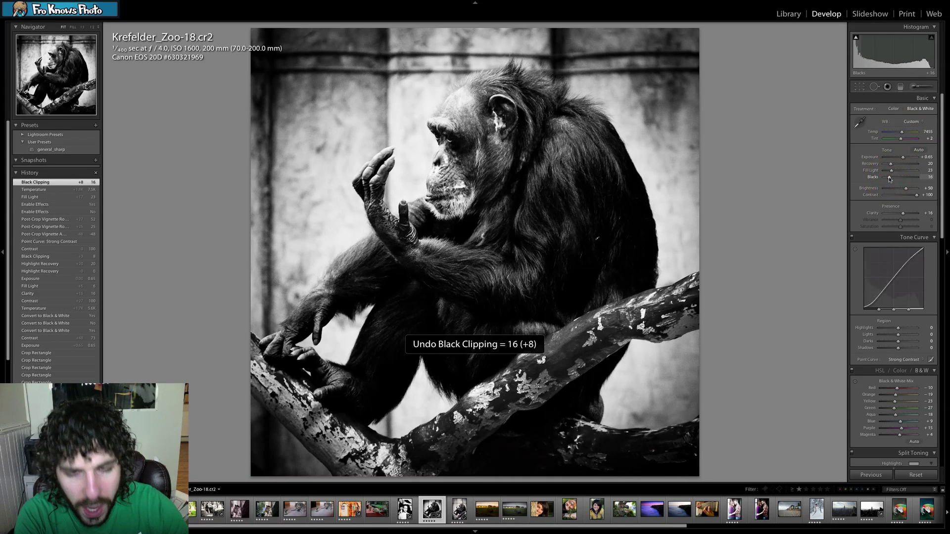
click(452, 137)
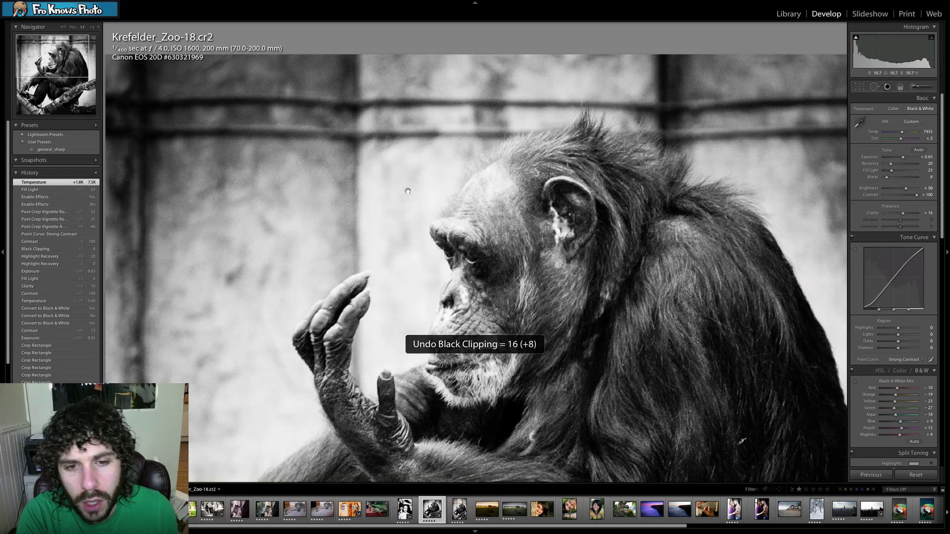
drag(518, 251, 530, 252)
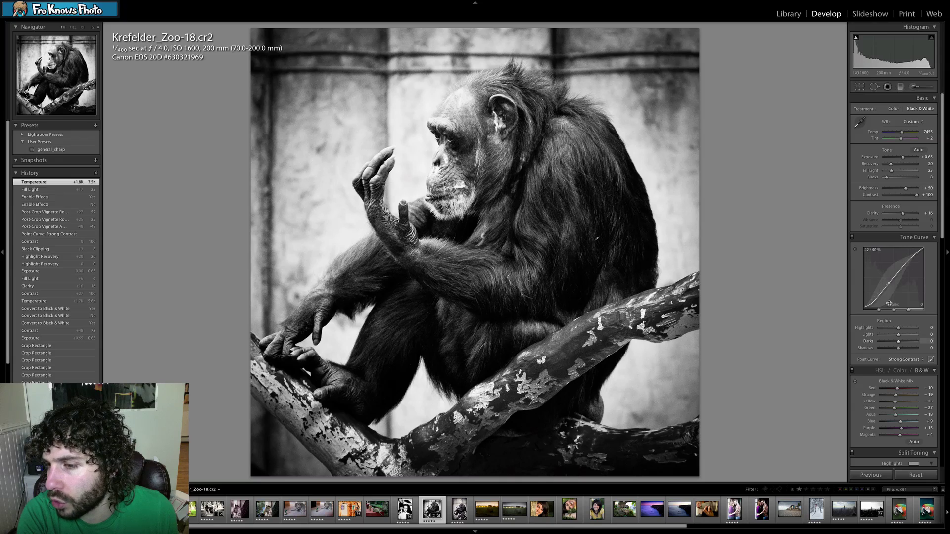
- Split-tone the highlights with hue 45 and saturation 16, and compare the photo with the toning off and on
scroll(897, 302, down, 5)
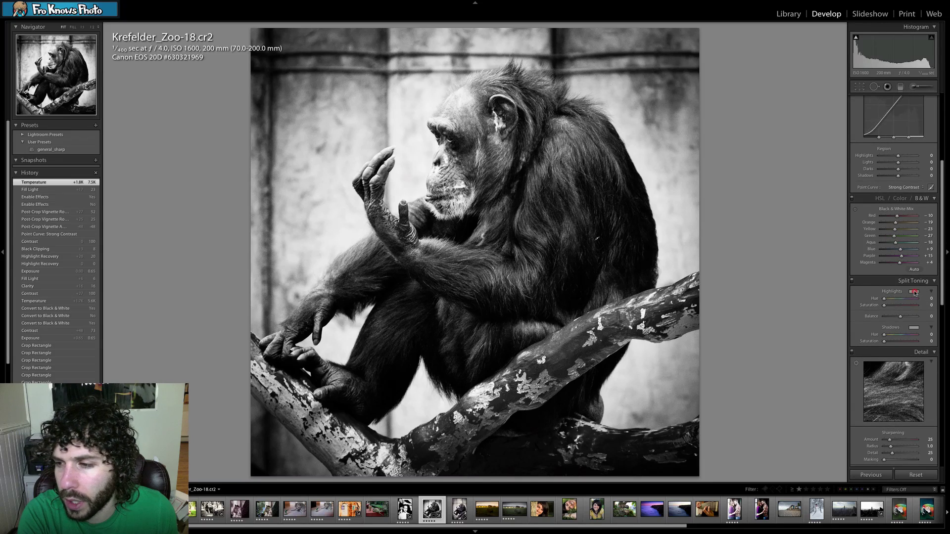
click(915, 293)
click(787, 322)
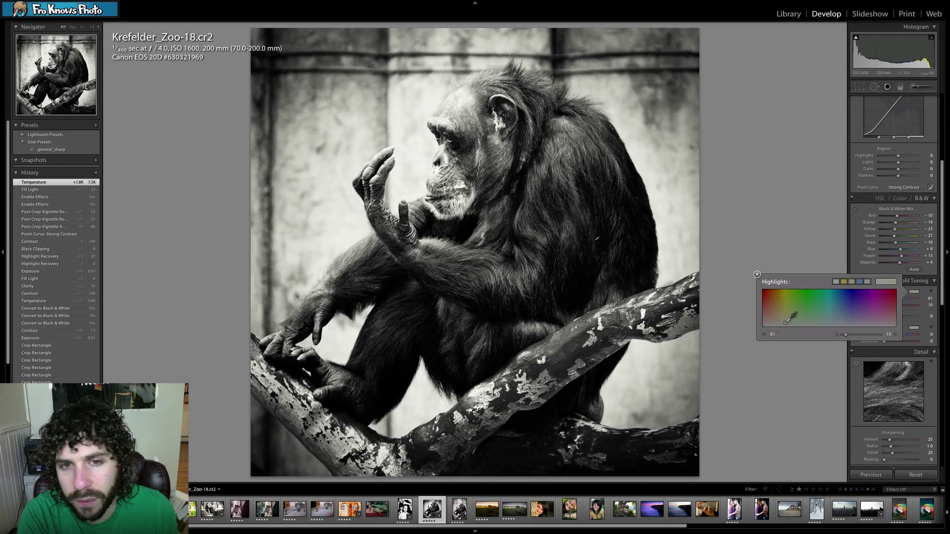
mouse_move(786, 322)
mouse_down()
mouse_move(814, 327)
mouse_move(745, 324)
mouse_move(781, 322)
mouse_up()
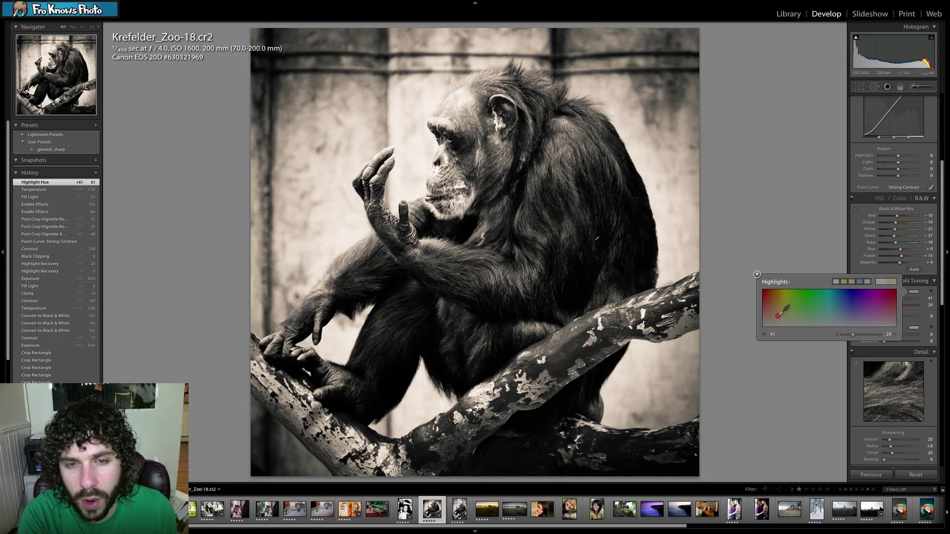
drag(778, 315, 780, 320)
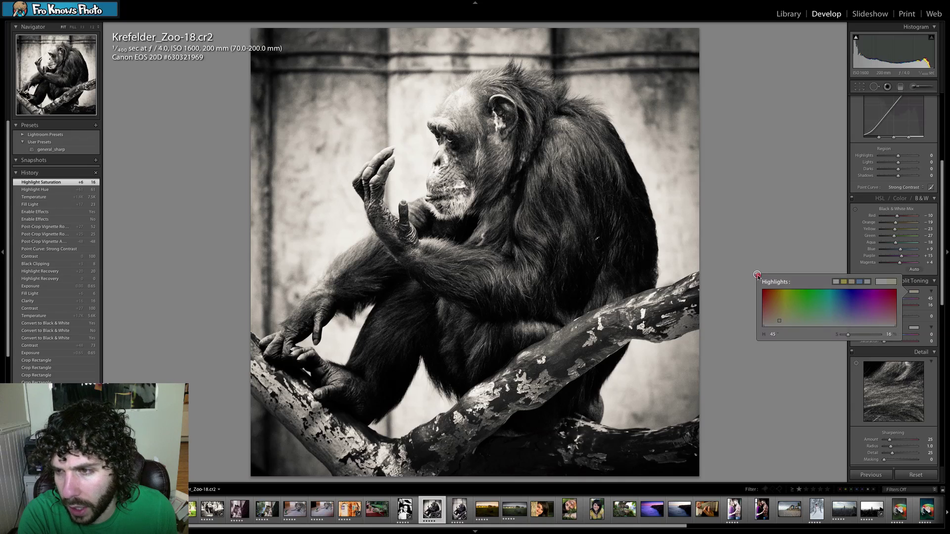
click(757, 275)
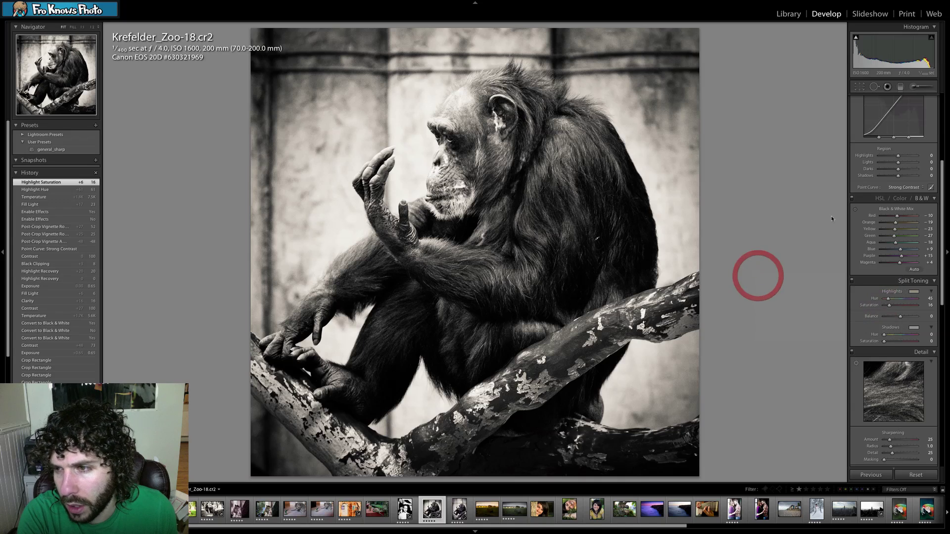
click(852, 281)
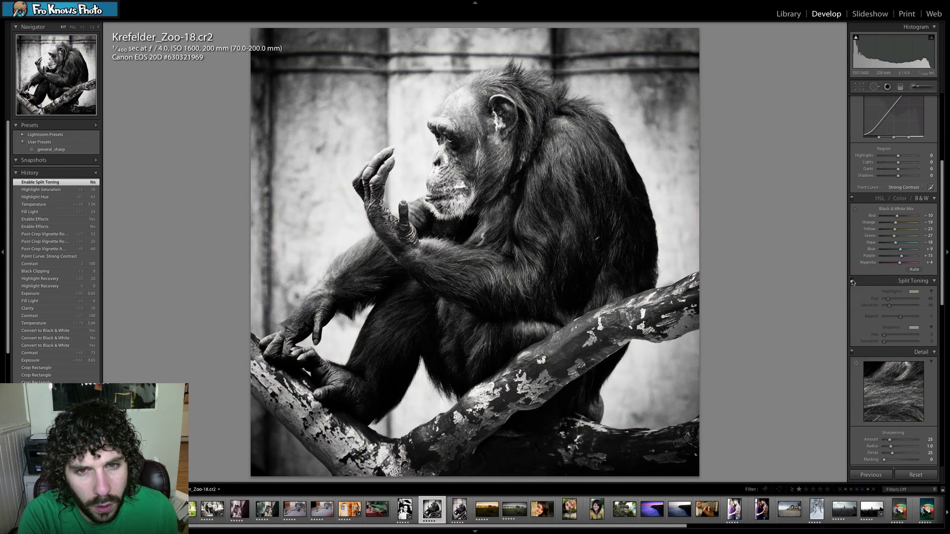
click(852, 281)
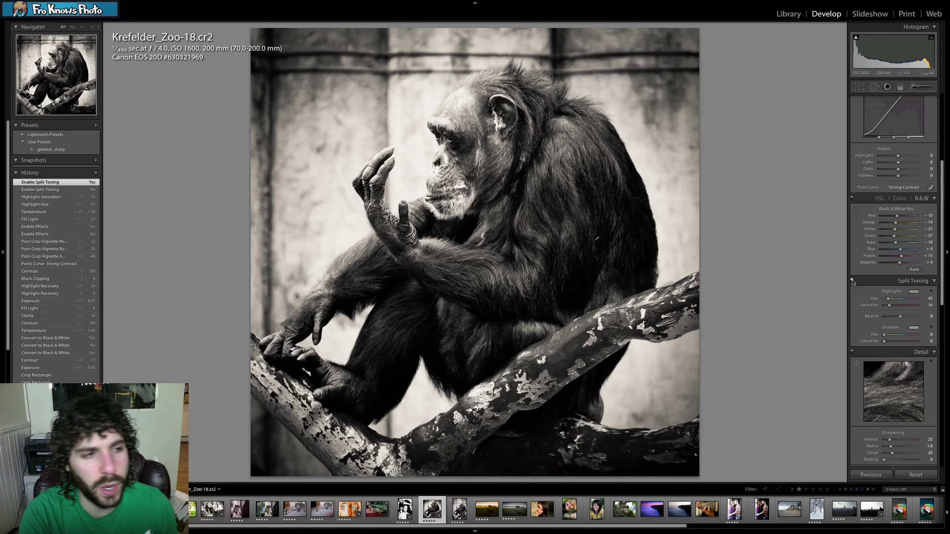
- Save the current edit as a snapshot named 1
click(96, 160)
text(1)
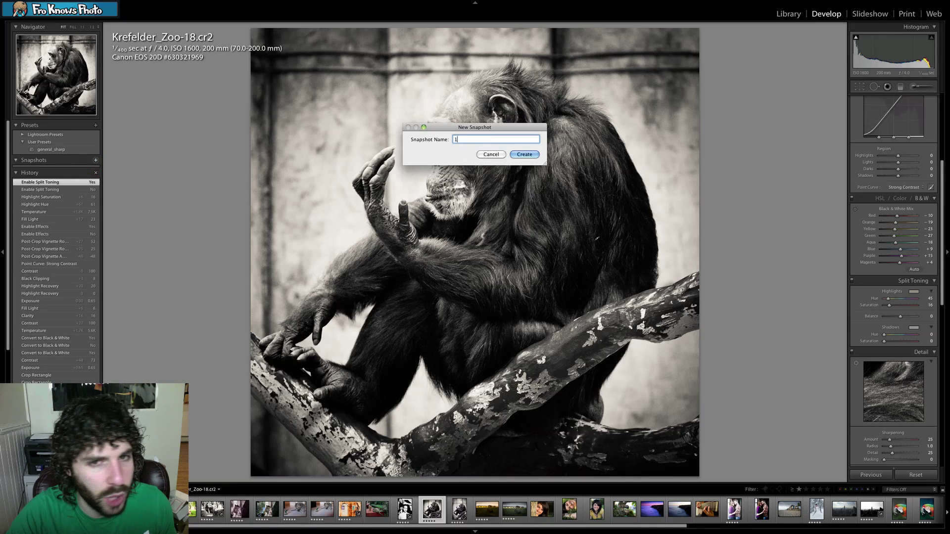
key(Return)
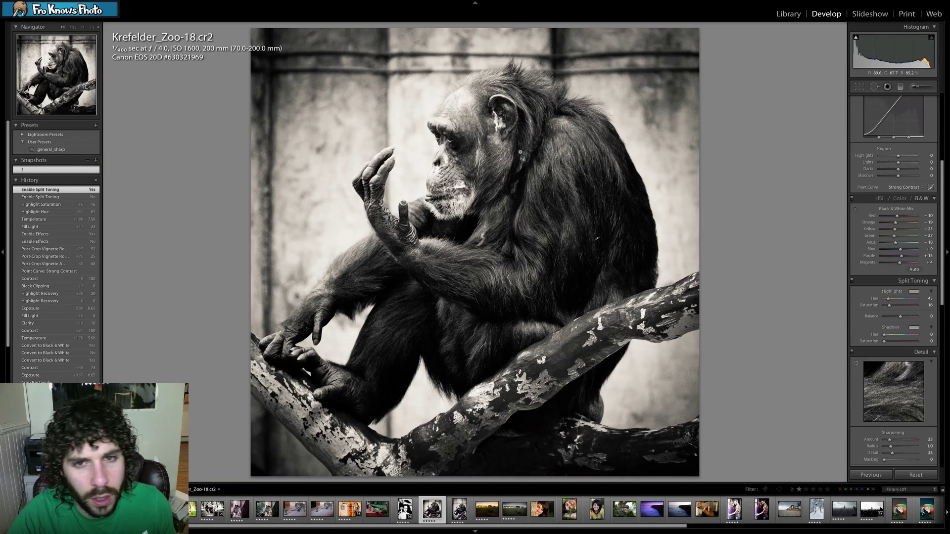
- Try a tight 1 x 1 crop around the chimpanzee's raised hand and lower face, and return to snapshot 1
click(857, 87)
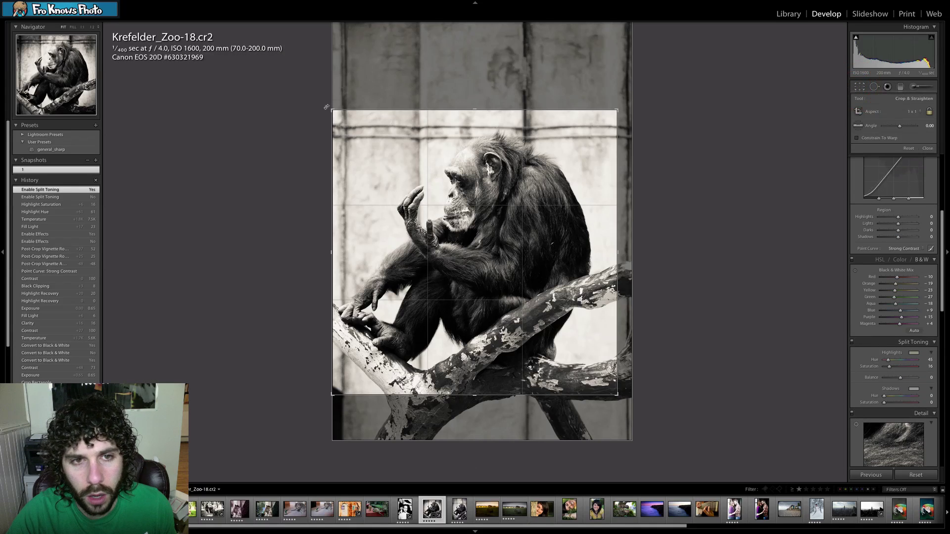
drag(326, 106, 450, 187)
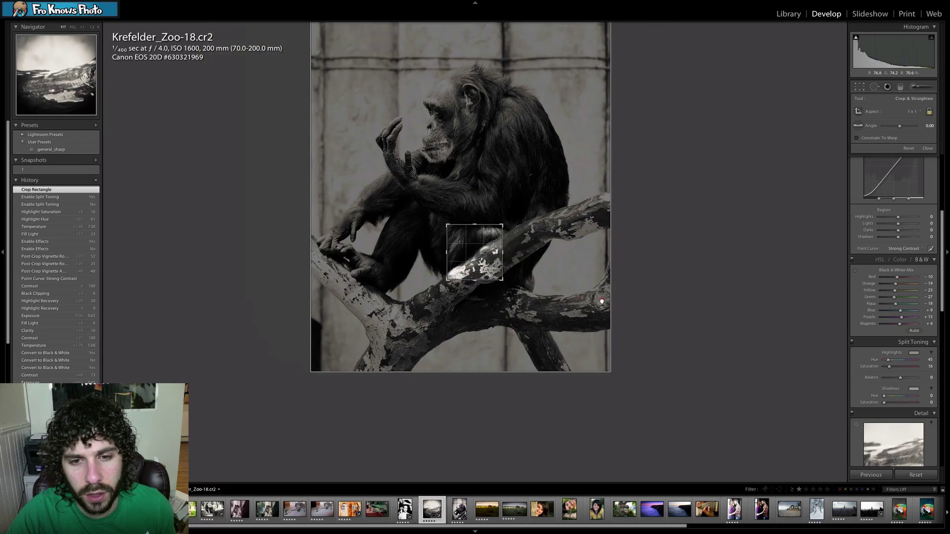
drag(601, 301, 620, 305)
drag(484, 257, 505, 297)
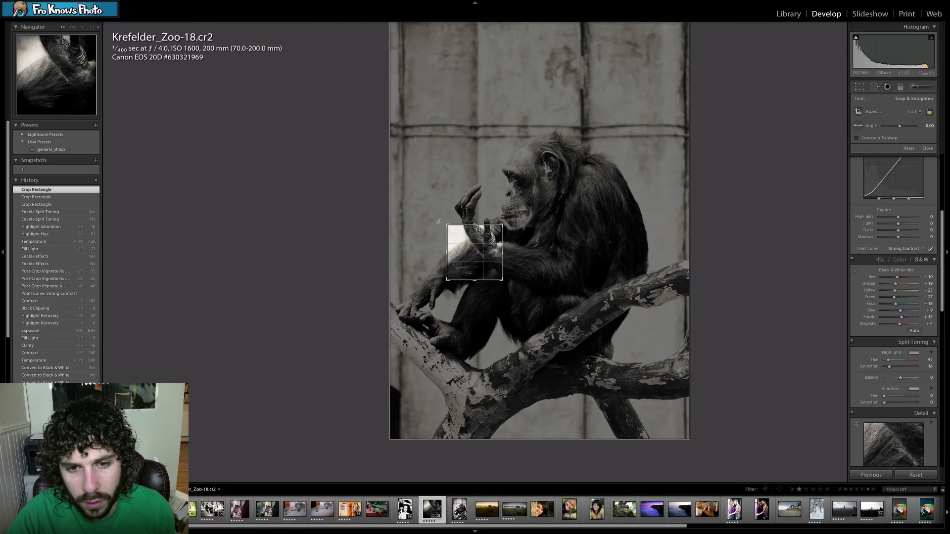
drag(439, 222, 421, 198)
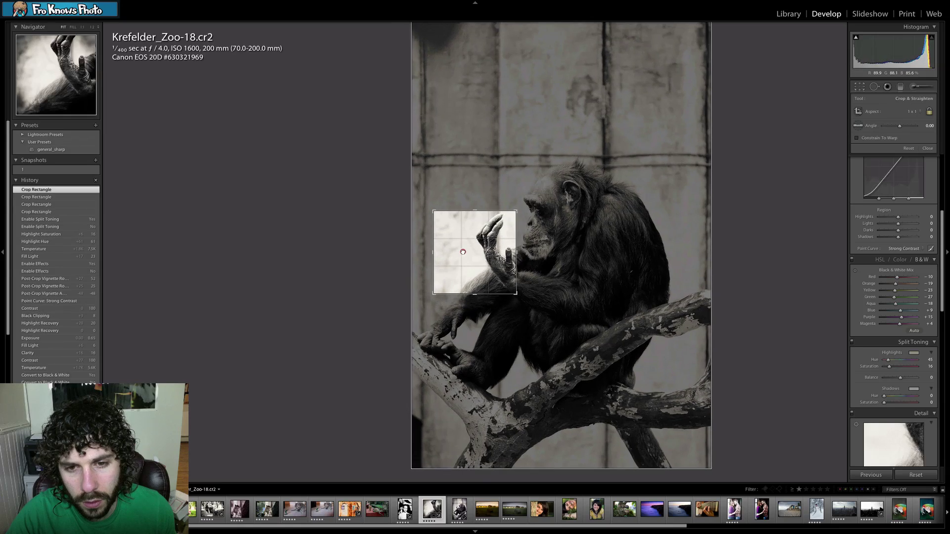
mouse_move(463, 253)
mouse_down()
mouse_move(446, 248)
mouse_move(468, 250)
mouse_move(465, 244)
mouse_up()
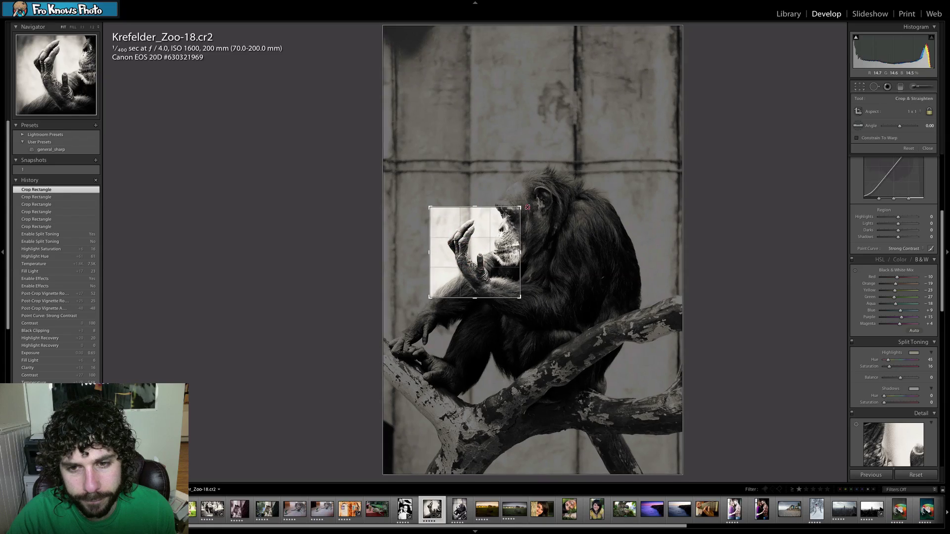
drag(528, 208, 486, 229)
key(r)
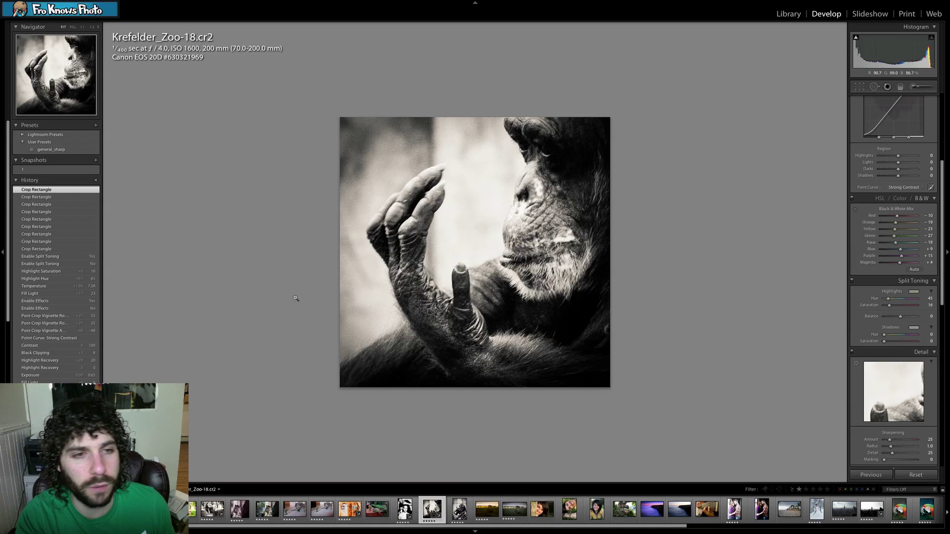
click(49, 170)
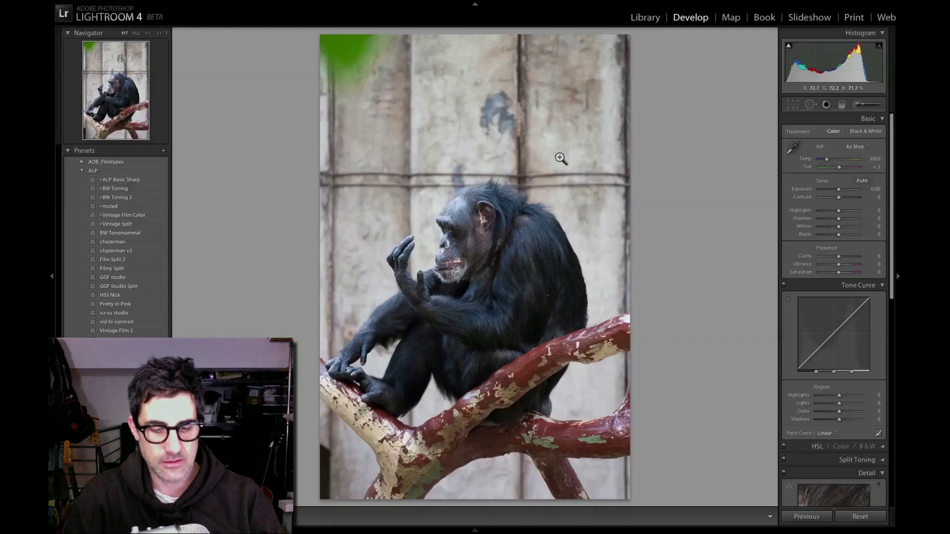
- Show the photo's file and exposure info overlay on the unedited image and hide it again
key(i)
key(i)
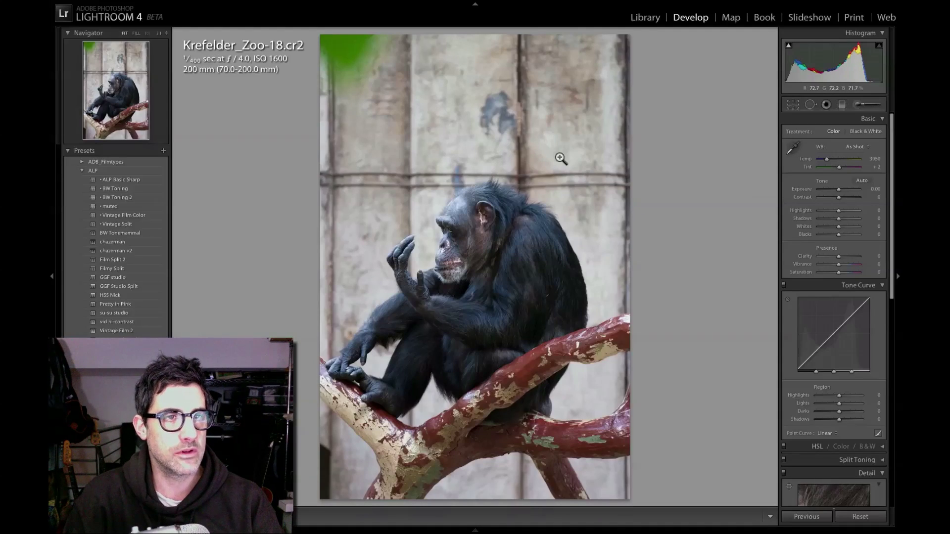
key(i)
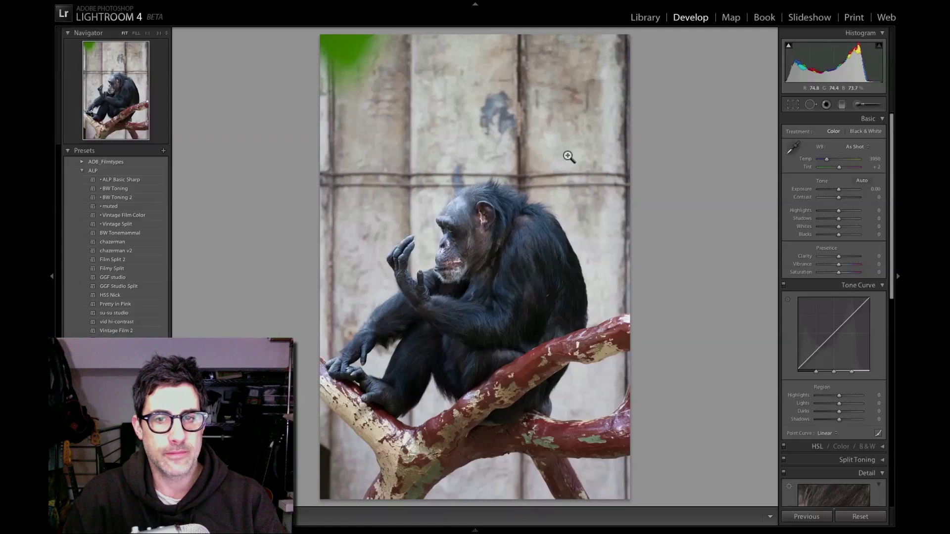
- Crop the photo tighter around the chimpanzee at the original aspect ratio, cutting off the green leaf and the strip of wall behind its back
click(503, 232)
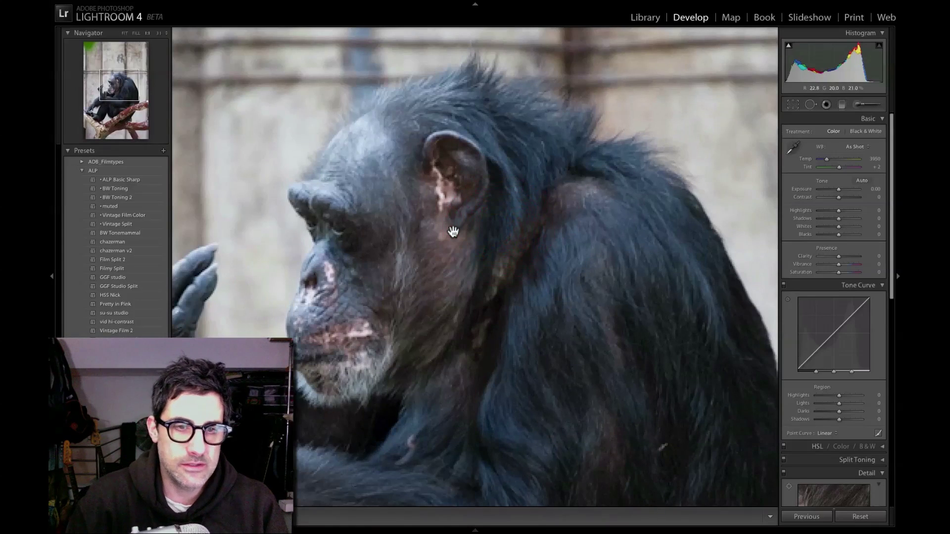
click(445, 232)
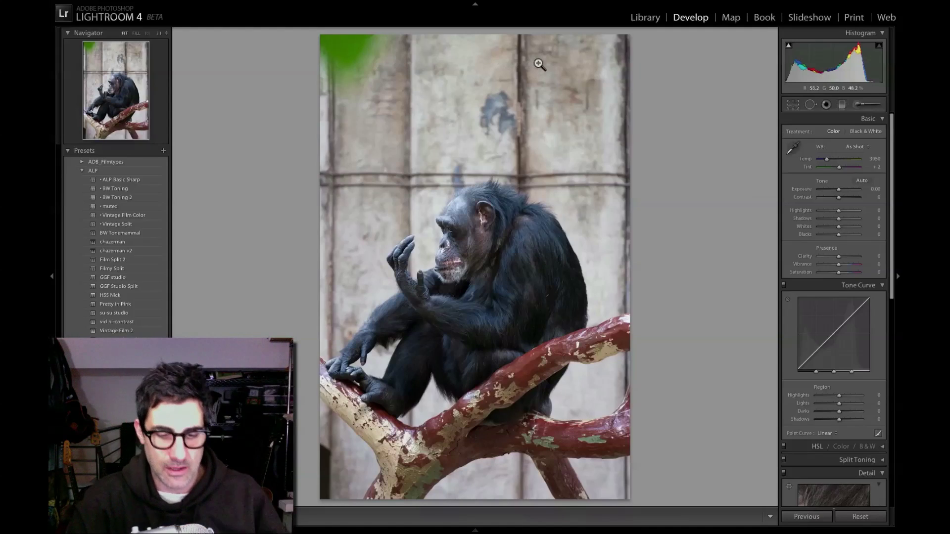
key(r)
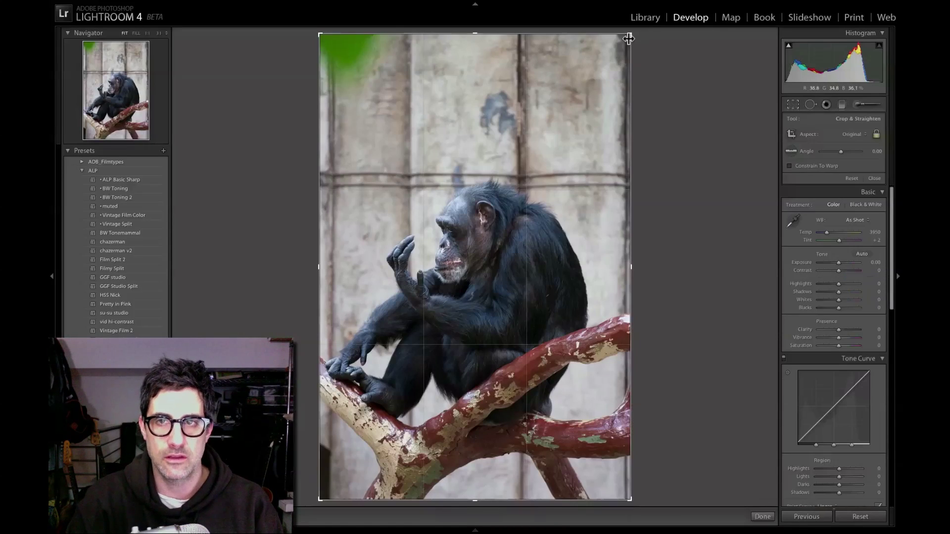
mouse_move(627, 35)
mouse_down()
mouse_move(638, 22)
mouse_move(664, 43)
mouse_move(626, 34)
mouse_move(611, 43)
mouse_up()
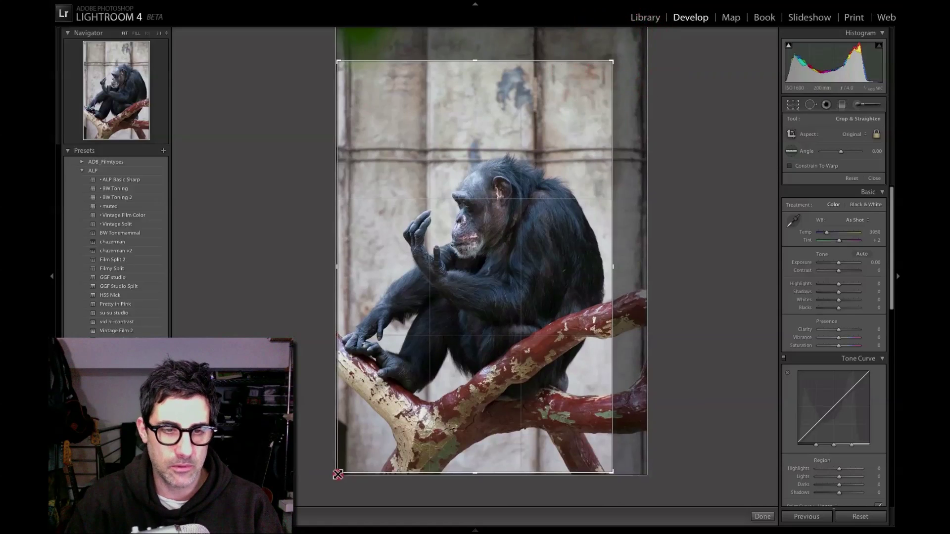
drag(338, 475, 339, 474)
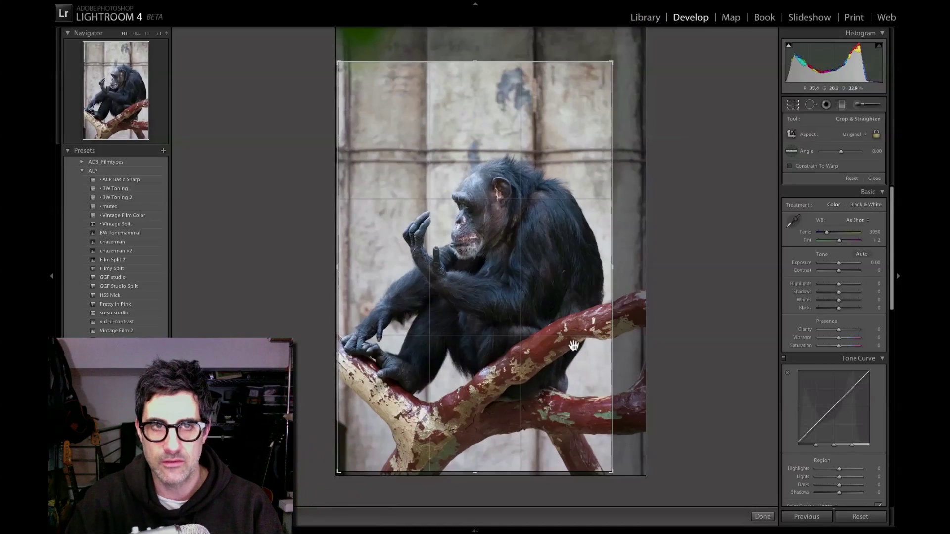
drag(563, 328, 566, 308)
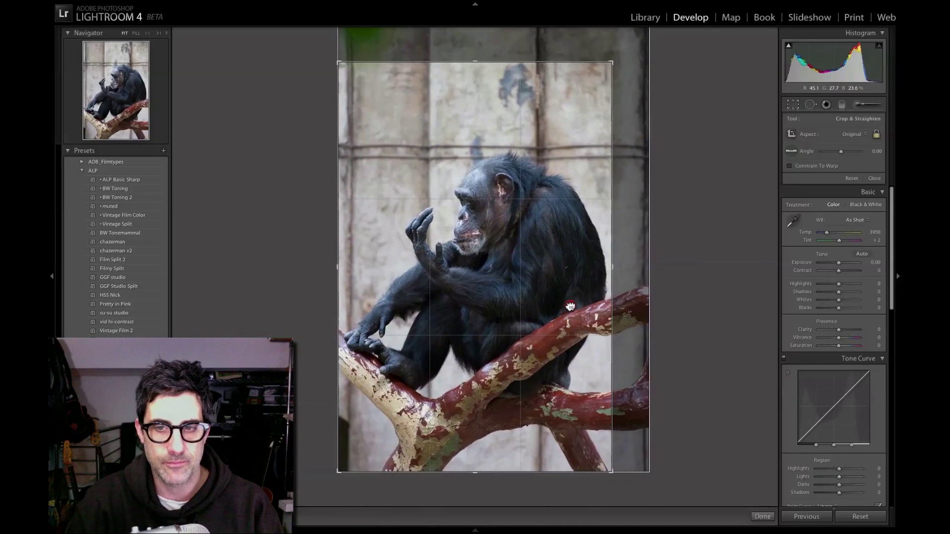
double_click(568, 305)
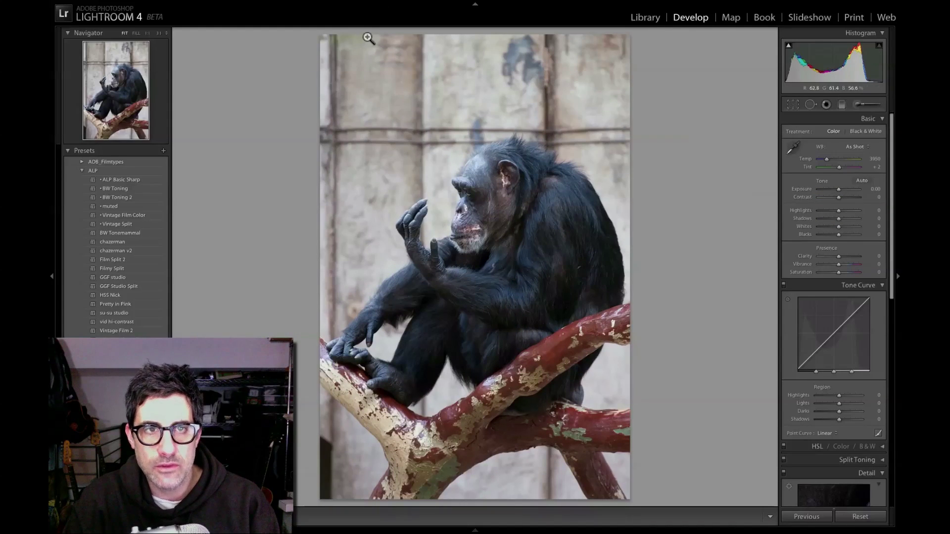
key(r)
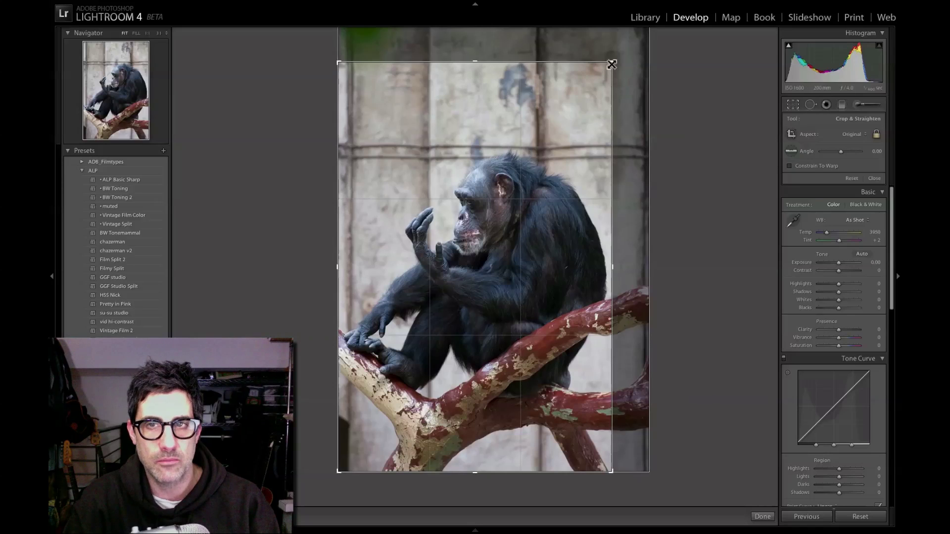
drag(611, 65, 615, 61)
key(r)
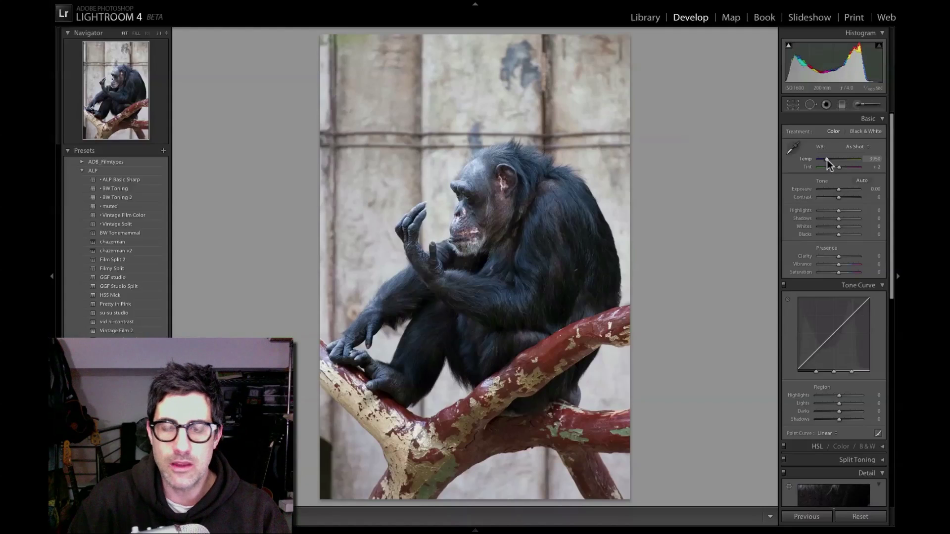
- Raise the exposure to +1.10 and the contrast to +42, checking the highlight clipping preview while adjusting the exposure
click(837, 190)
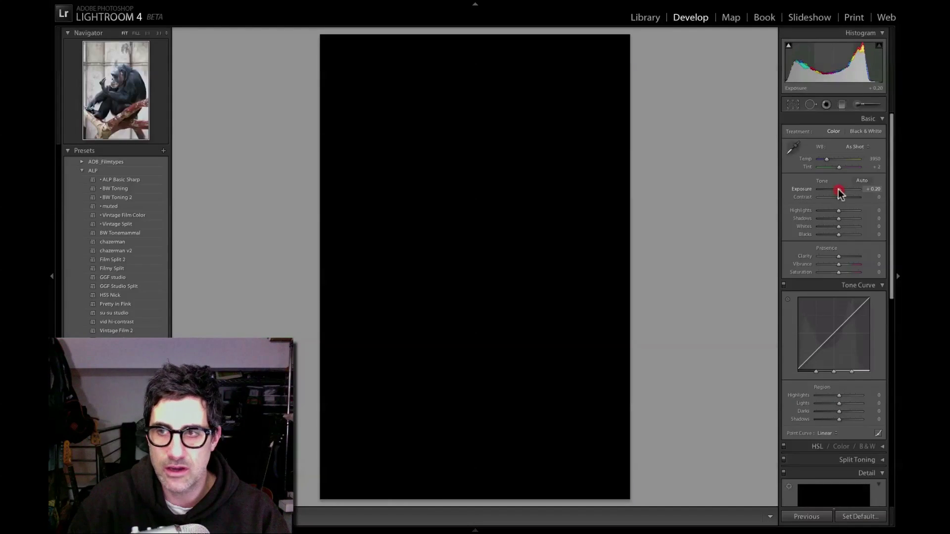
drag(839, 192, 841, 193)
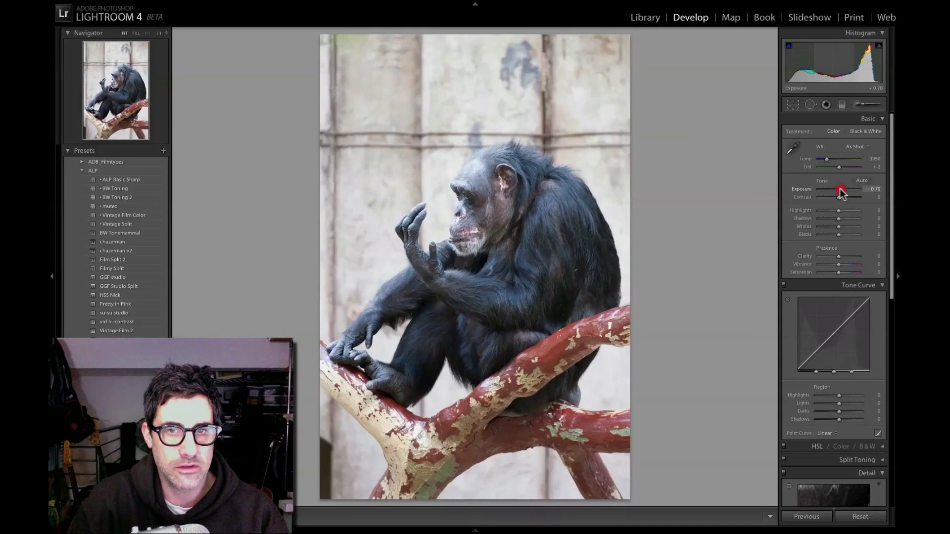
key(alt)
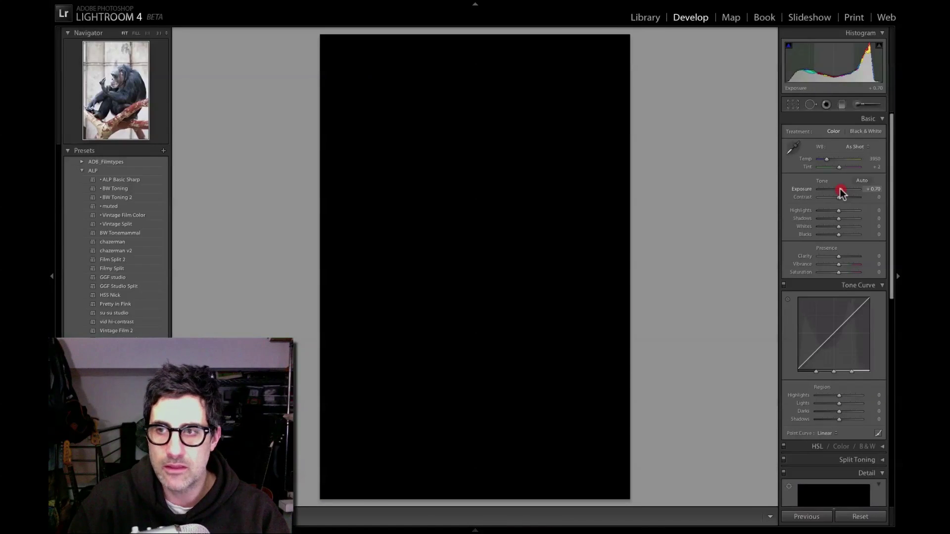
key(alt)
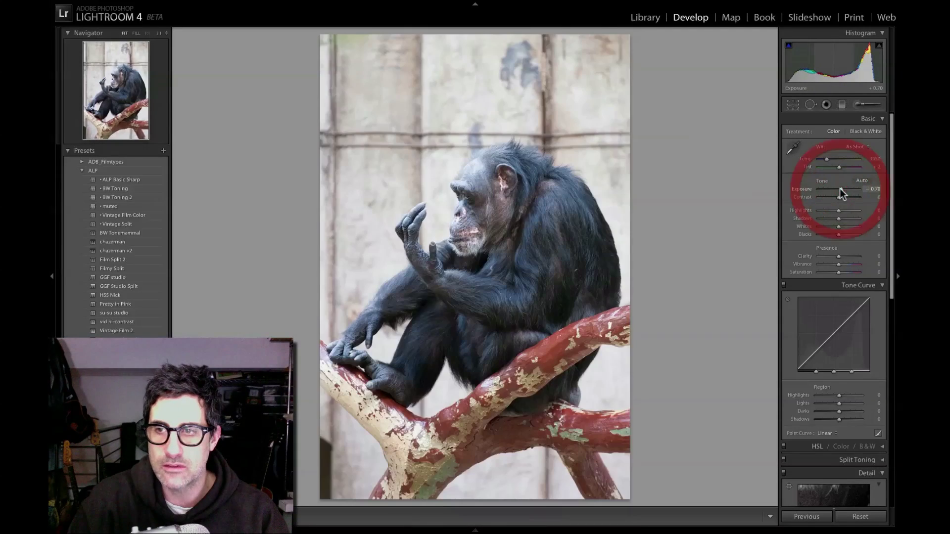
drag(841, 192, 848, 192)
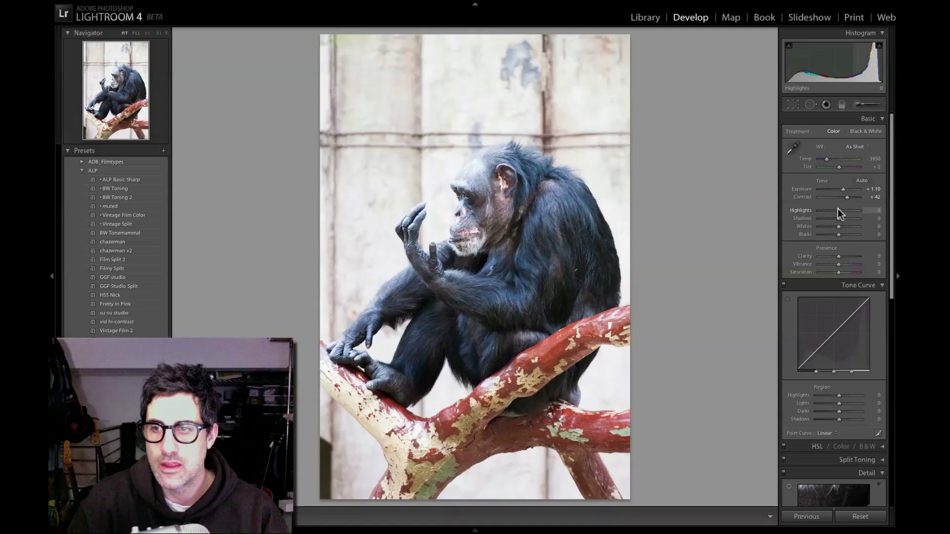
- Set highlights to -27, shadows to -4, whites to -23 and blacks to -57, and compare the photo before and after
click(839, 212)
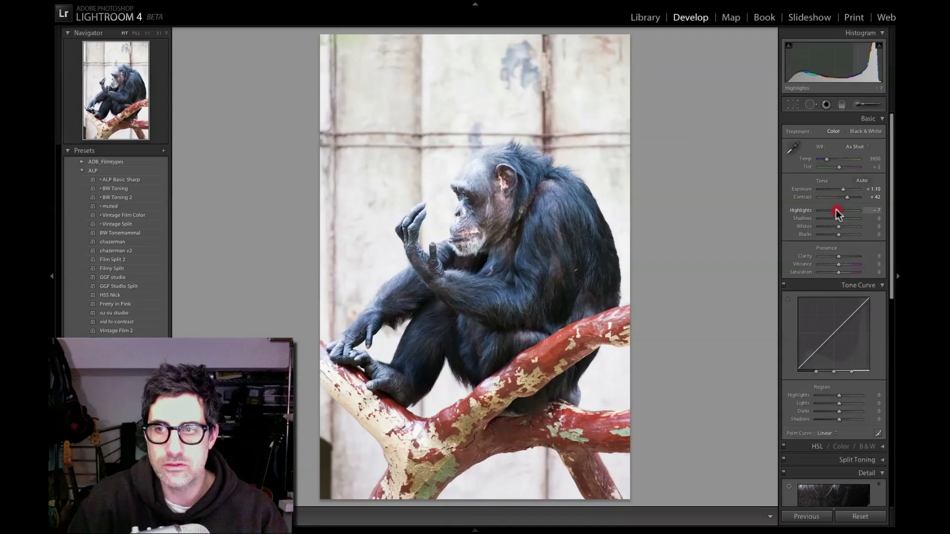
drag(835, 213, 833, 238)
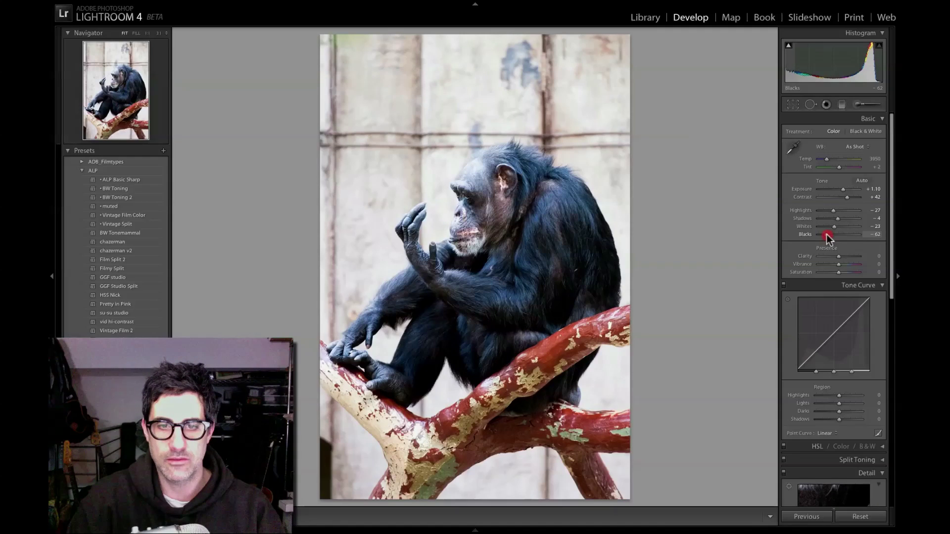
drag(828, 233, 827, 234)
key(backslash)
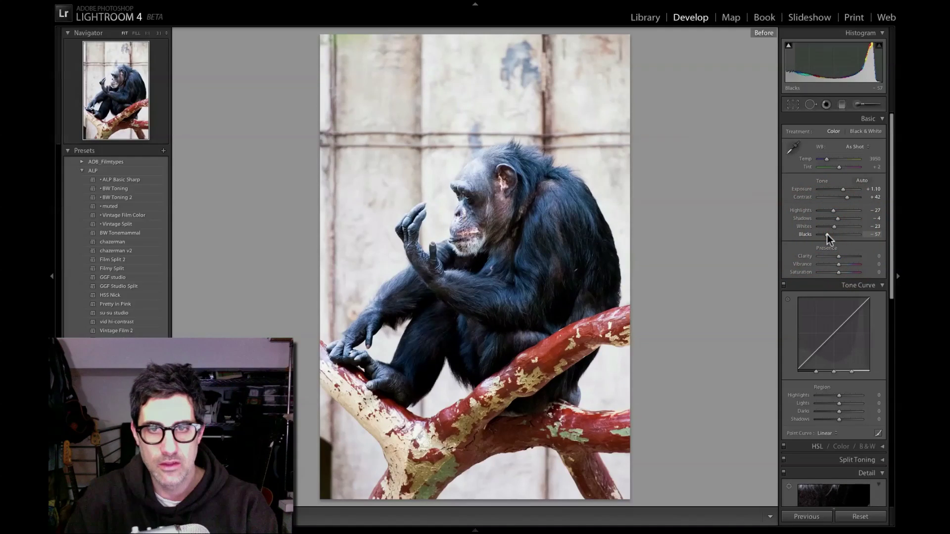
key(backslash)
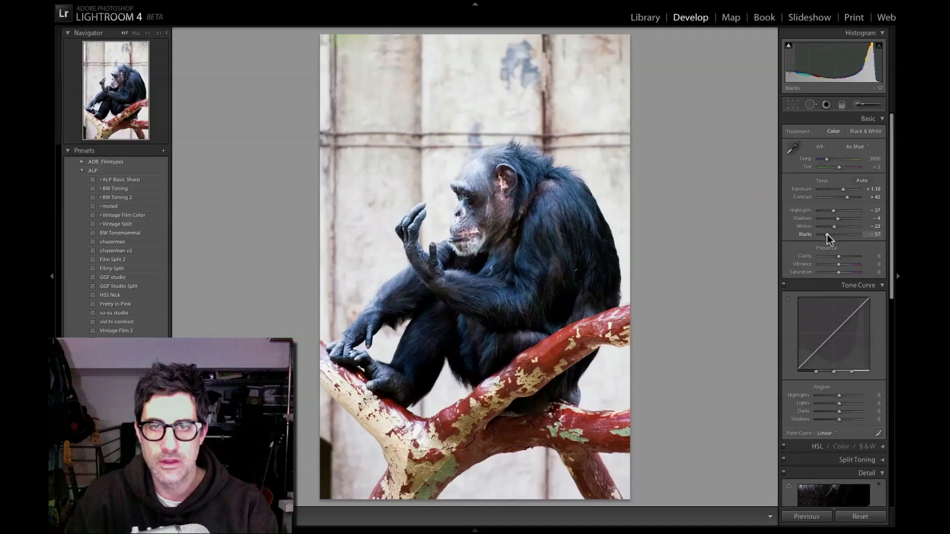
key(backslash)
key(backslash)
- Set highlights to +5, blacks to -45, clarity to +50, vibrance to +12 and saturation to -10, and warm the temperature to 4178
drag(833, 209, 835, 272)
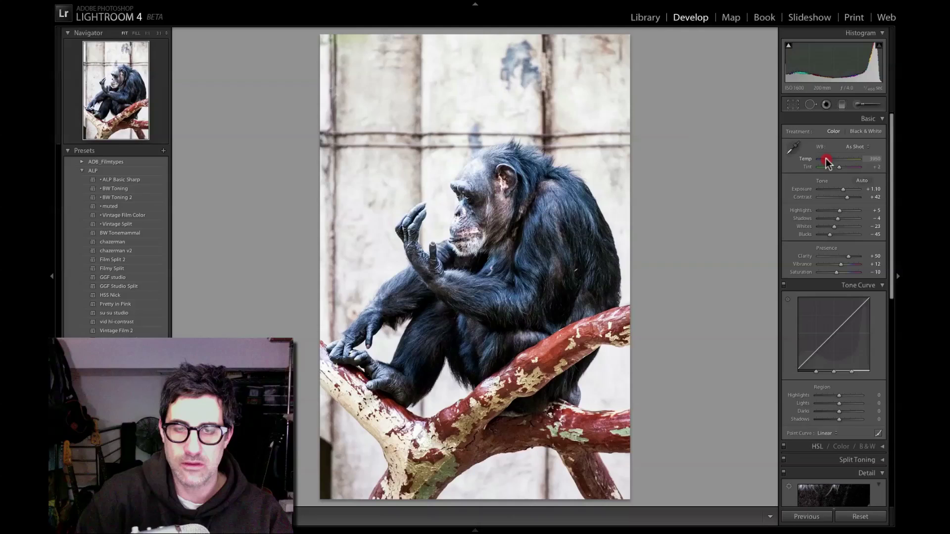
drag(826, 160, 827, 160)
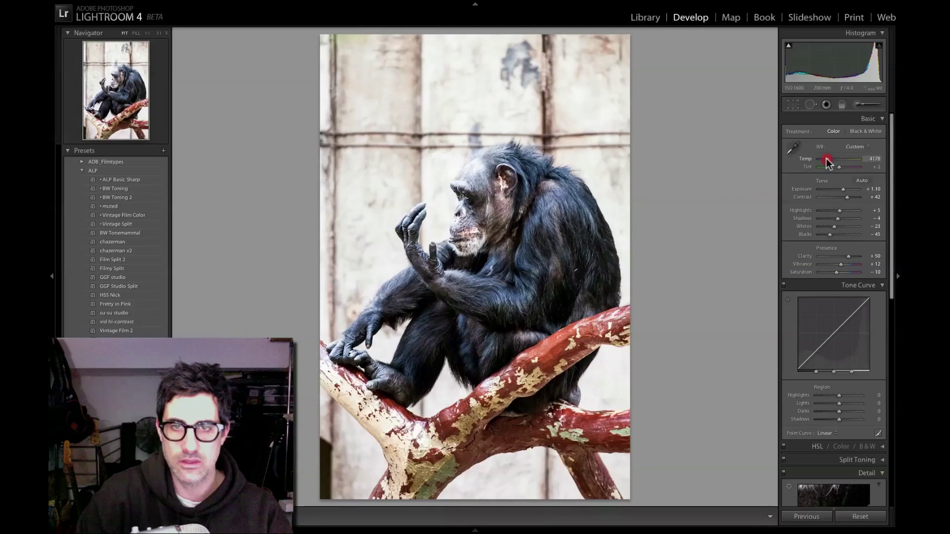
drag(826, 160, 827, 160)
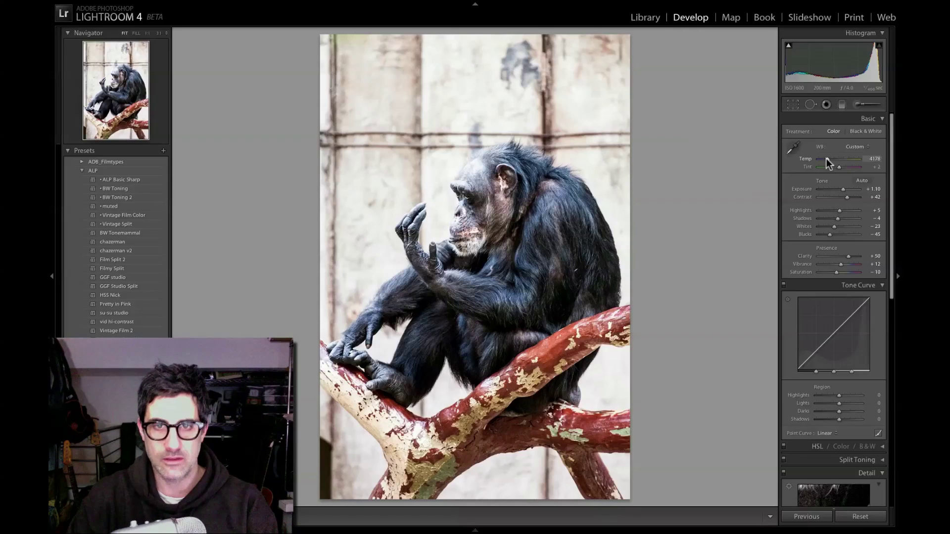
key(backslash)
key(backslash)
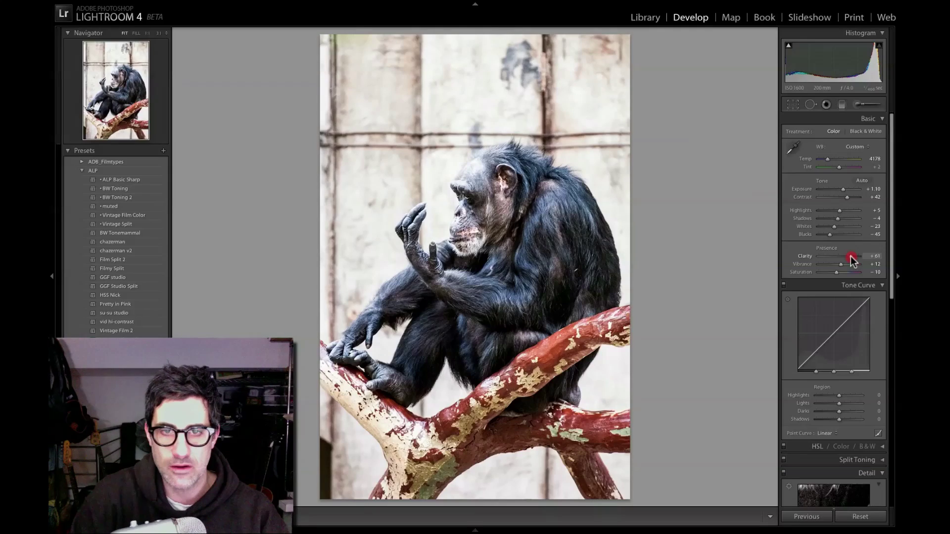
- Raise the clarity to +58 and check the chimpanzee's fur and raised hand at close range
drag(851, 256, 848, 257)
click(512, 248)
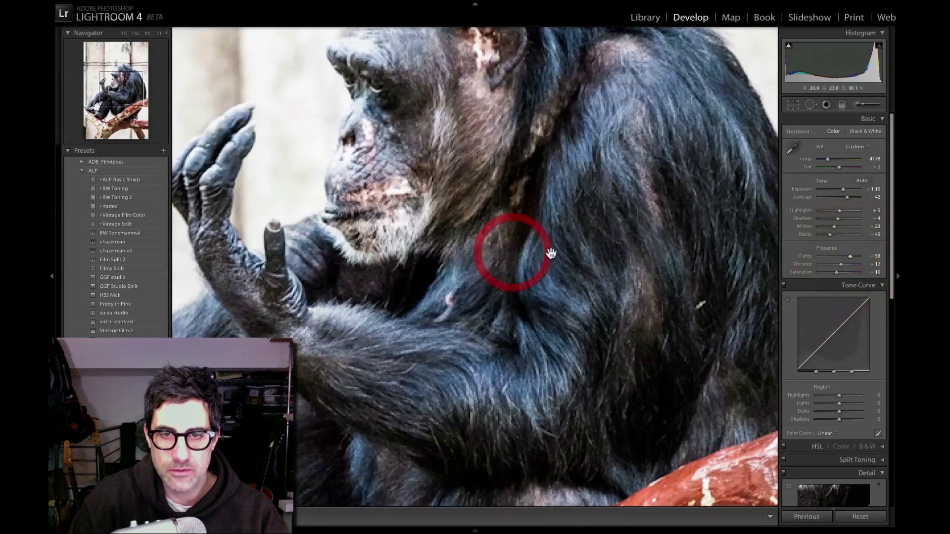
click(582, 254)
- Apply the Medium Contrast point curve to the photo's tone curve
scroll(826, 297, down, 3)
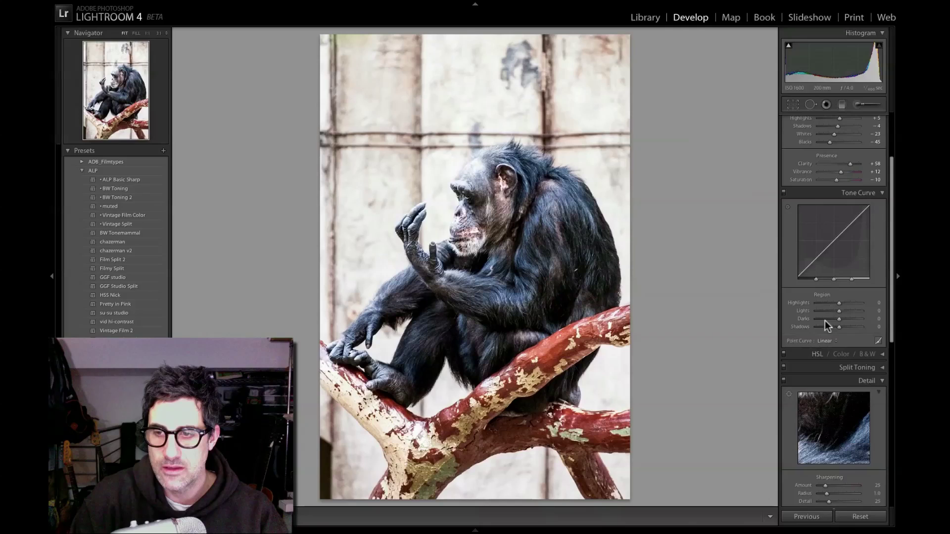
click(826, 342)
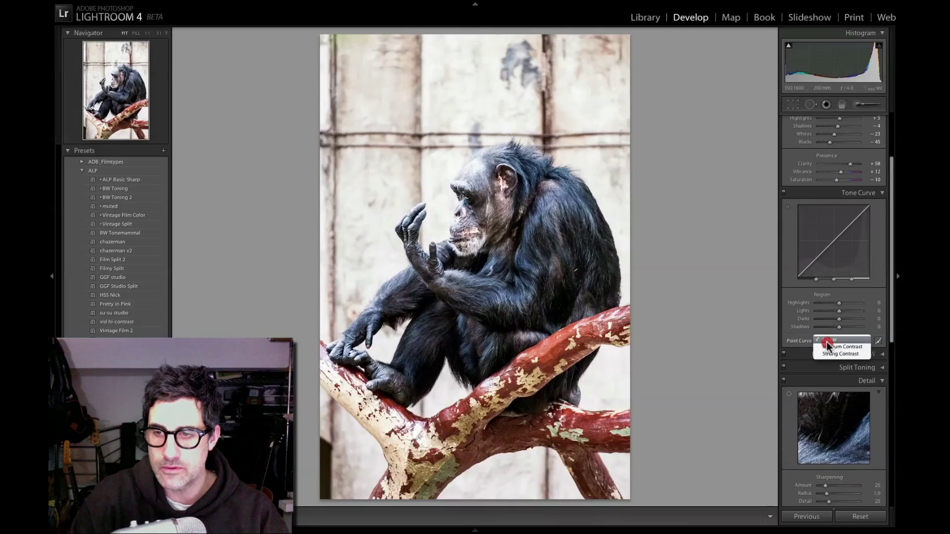
click(841, 347)
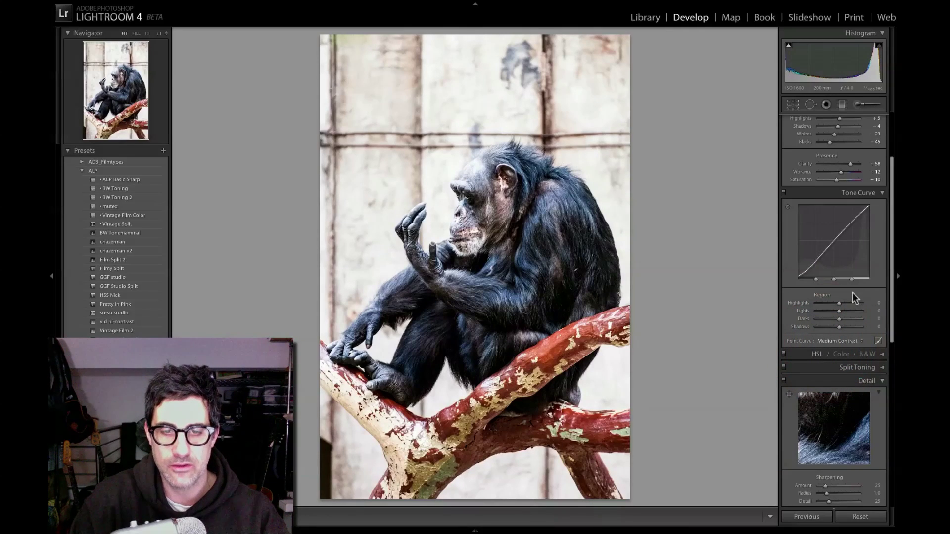
- Aim the detail preview at the chimpanzee's face and set the sharpening amount to 61 and masking to 91
scroll(848, 291, down, 3)
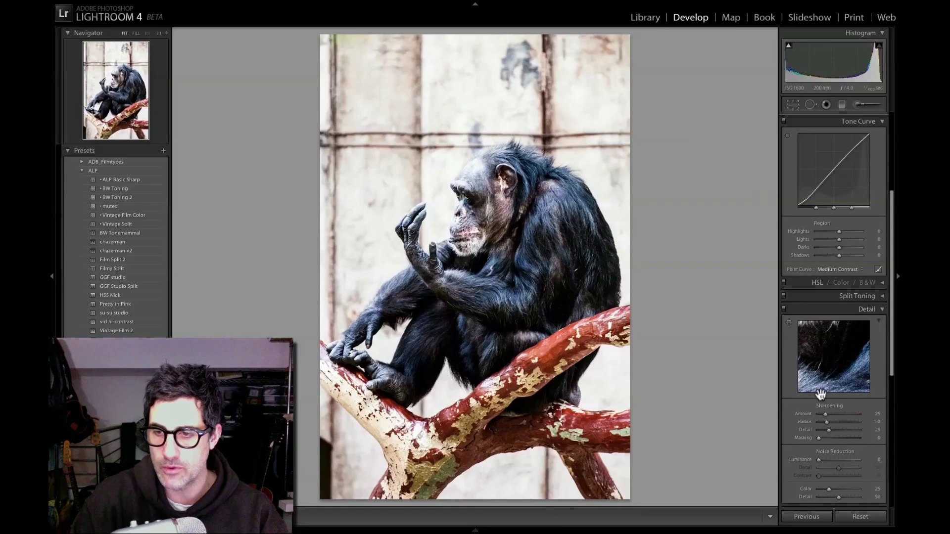
click(790, 322)
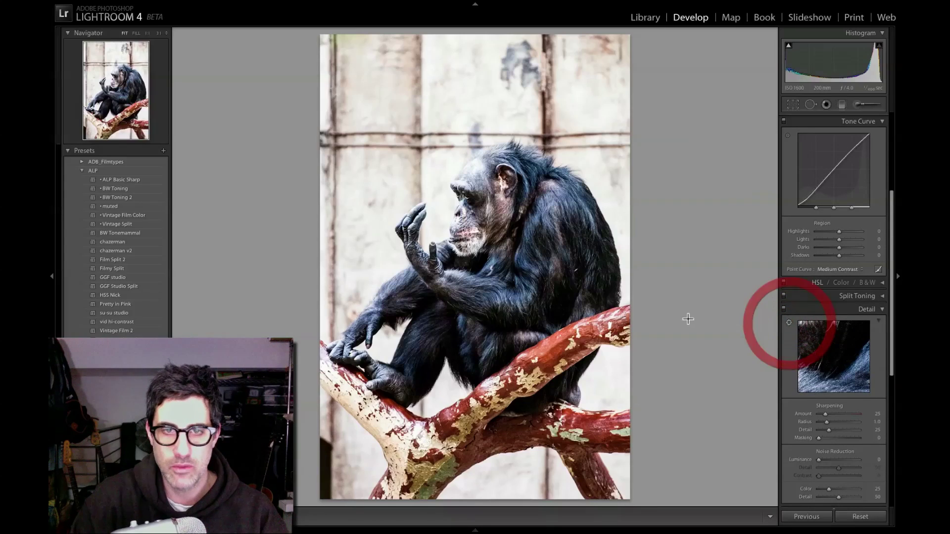
click(460, 212)
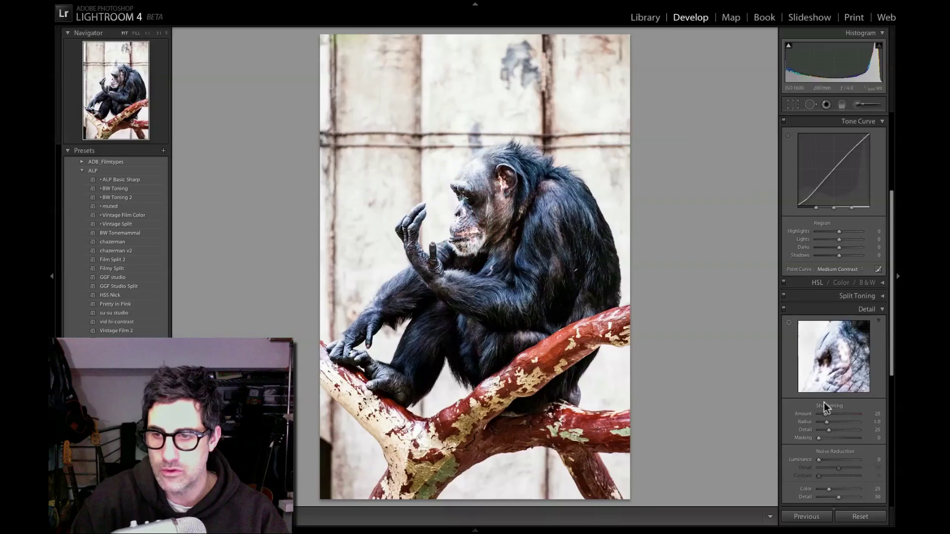
click(465, 223)
click(465, 223)
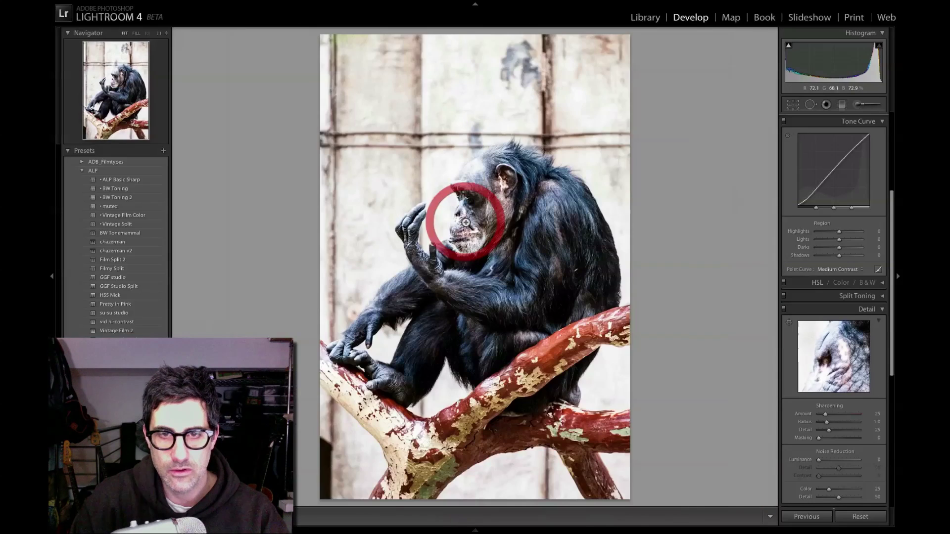
click(790, 323)
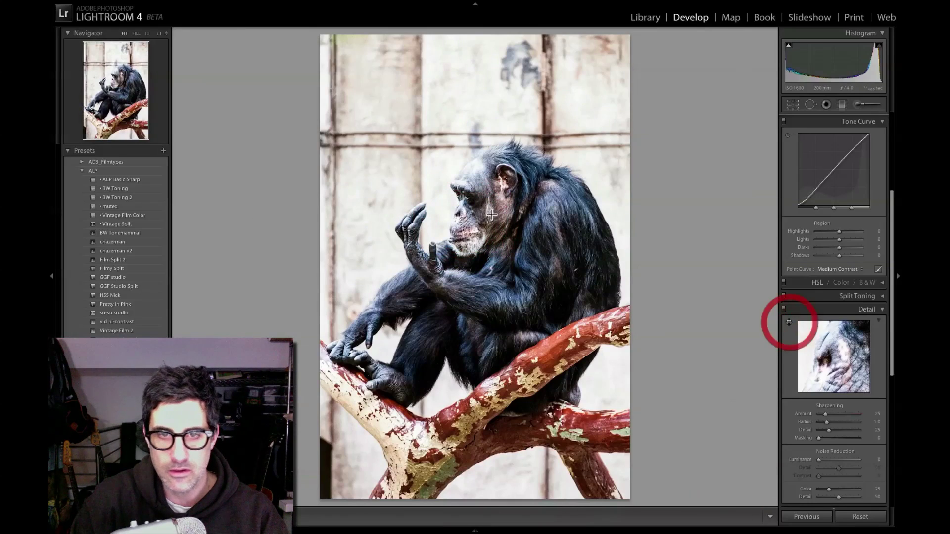
click(462, 218)
drag(825, 415, 858, 435)
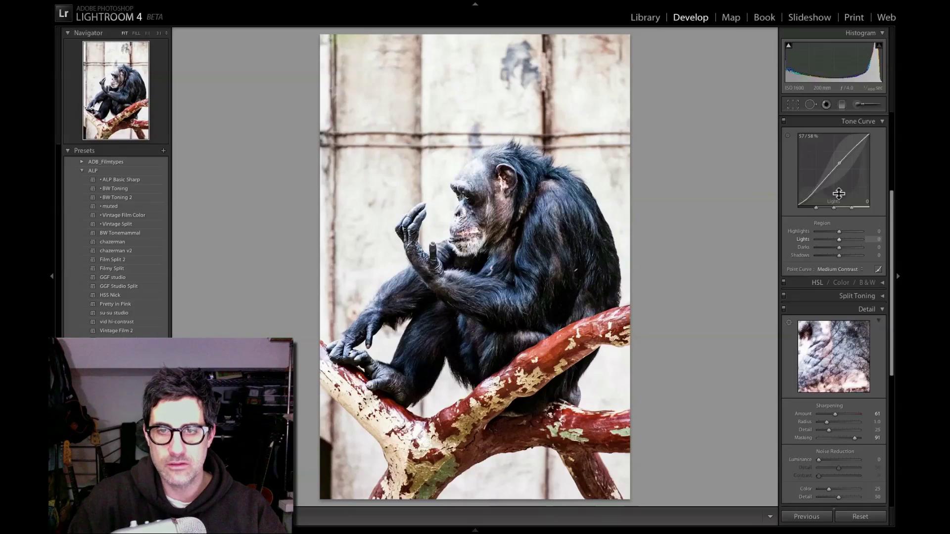
- Pull the highlights down to -38 and lift the shadows to +15
scroll(837, 195, up, 5)
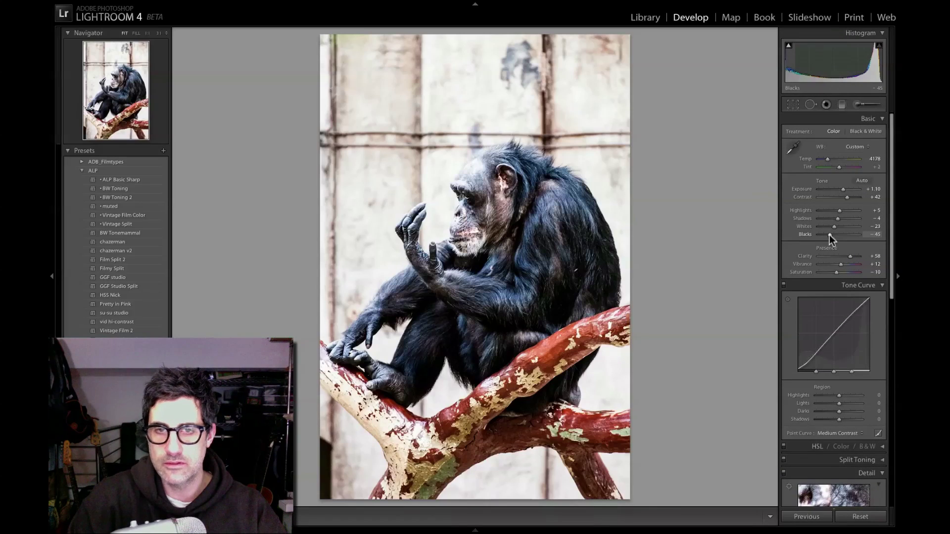
mouse_move(840, 211)
mouse_down()
mouse_move(850, 212)
mouse_move(821, 214)
mouse_move(844, 220)
mouse_up()
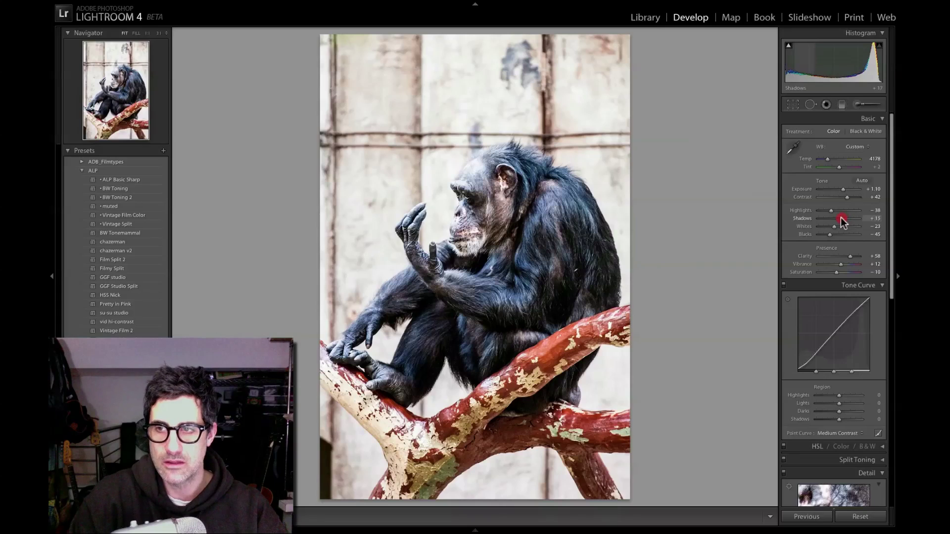
drag(842, 218, 839, 218)
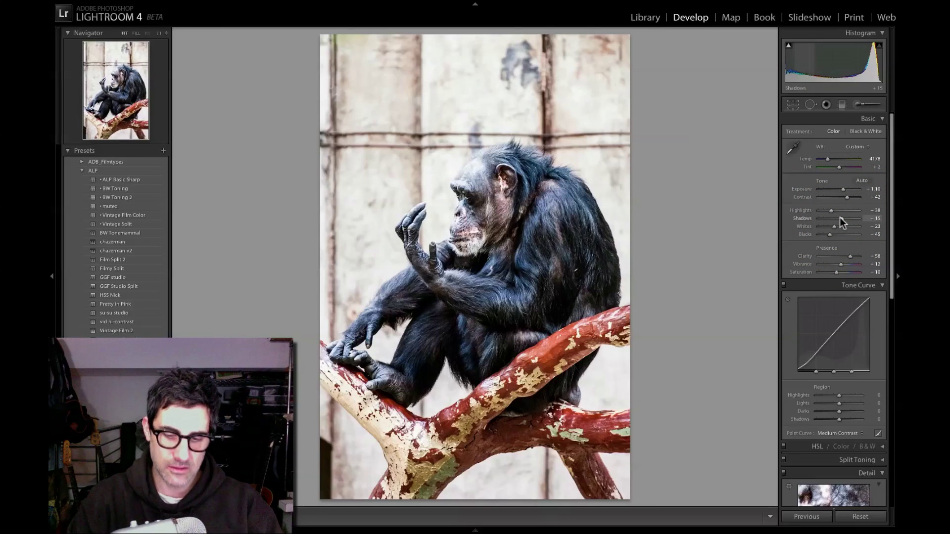
- Compare the original chimpanzee photo with its edited version by switching between the before and after views
key(backslash)
key(backslash)
key(backslash)
key(backslash)
key(backslash)
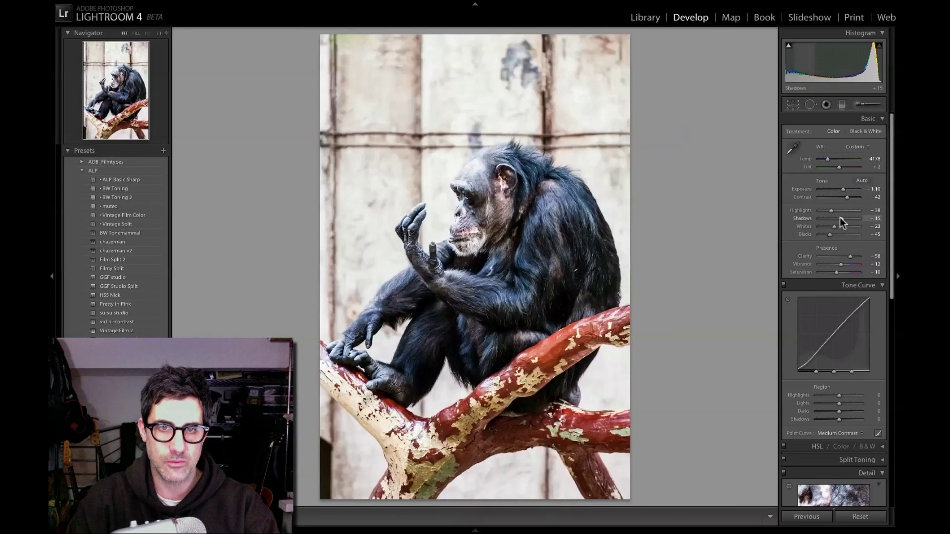
key(backslash)
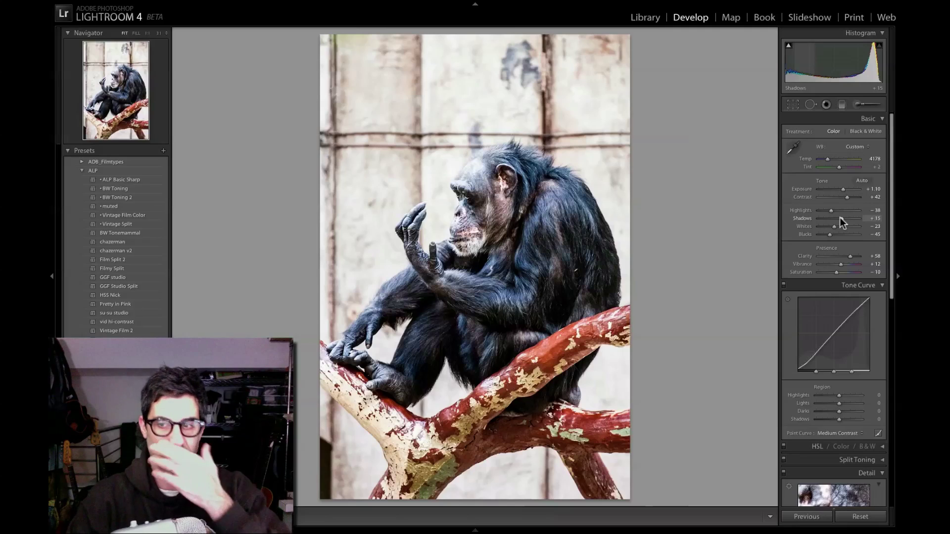
- Add a post-crop vignette with amount -34, midpoint 34 and feather 47, and compare it with the unedited photo
scroll(846, 355, down, 5)
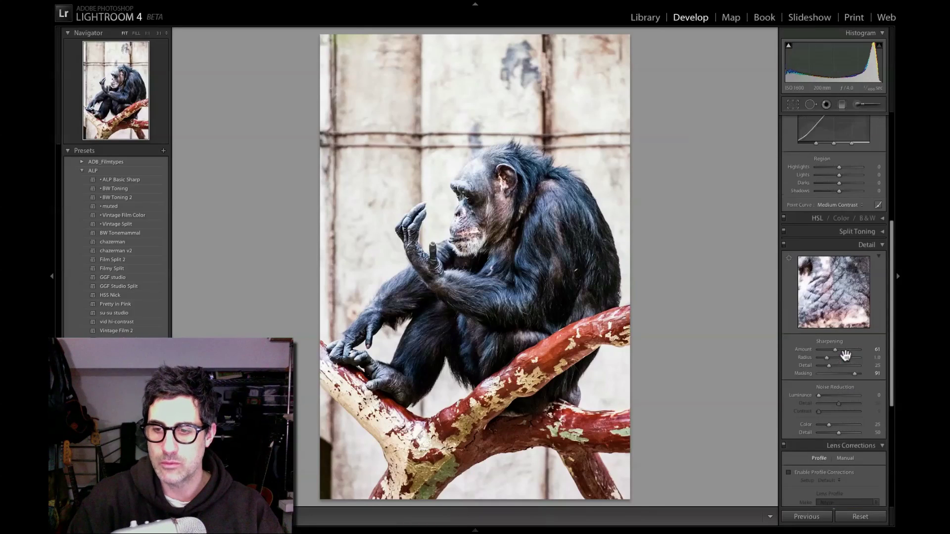
scroll(846, 354, down, 3)
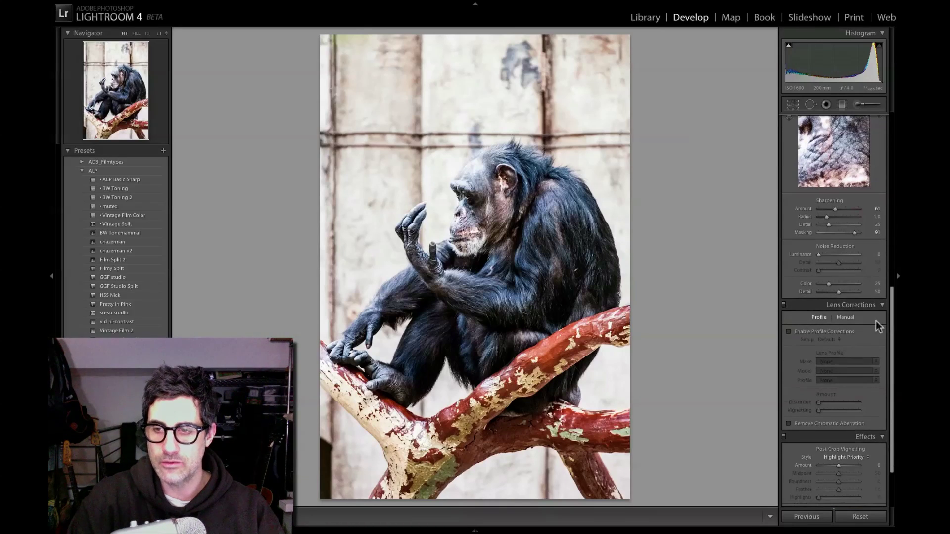
click(883, 304)
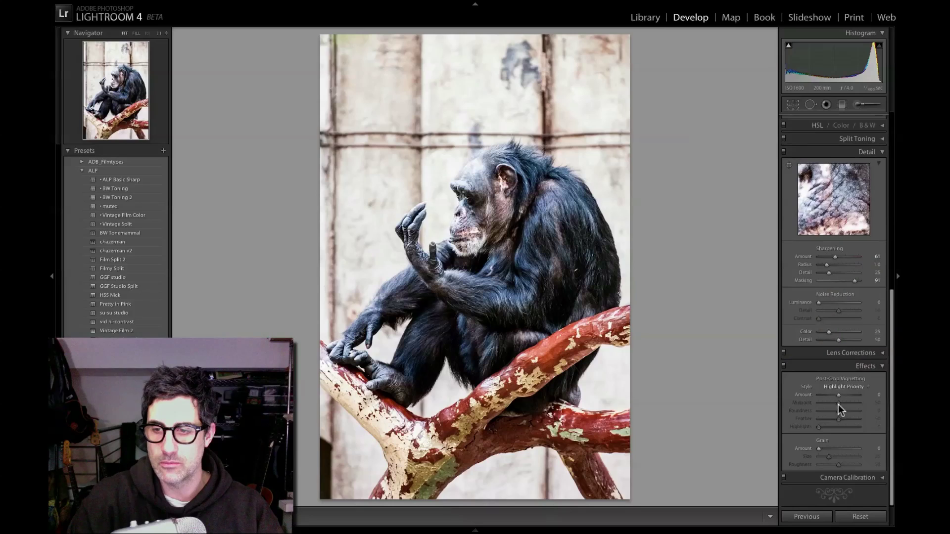
mouse_move(836, 396)
mouse_down()
mouse_move(829, 413)
mouse_move(854, 418)
mouse_move(822, 418)
mouse_move(837, 419)
mouse_up()
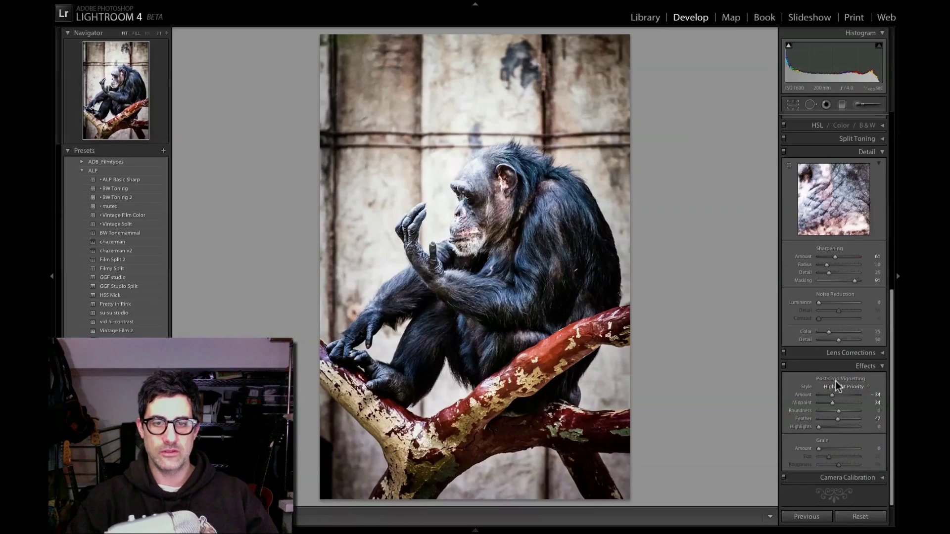
key(backslash)
key(backslash)
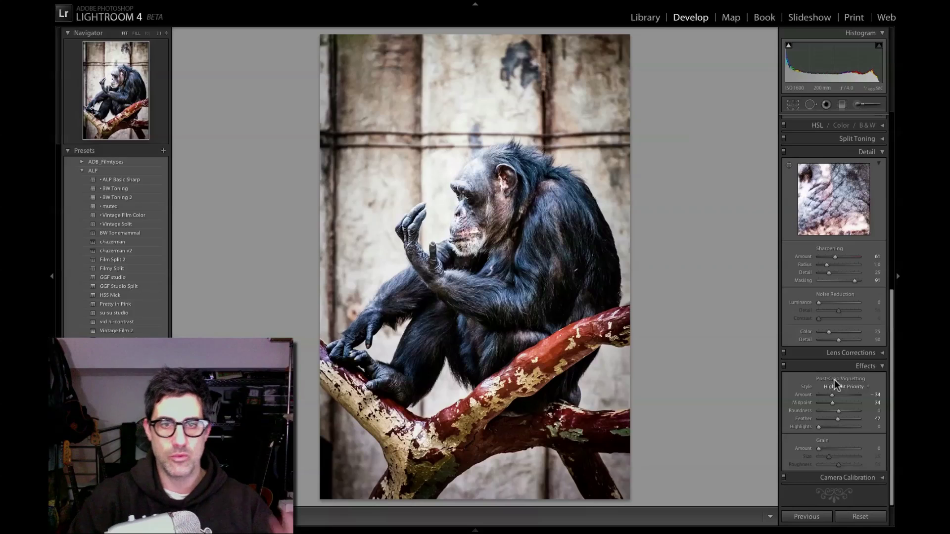
- Raise the photo's exposure to +1.20 while checking the clipping preview for blown highlights
scroll(820, 368, up, 8)
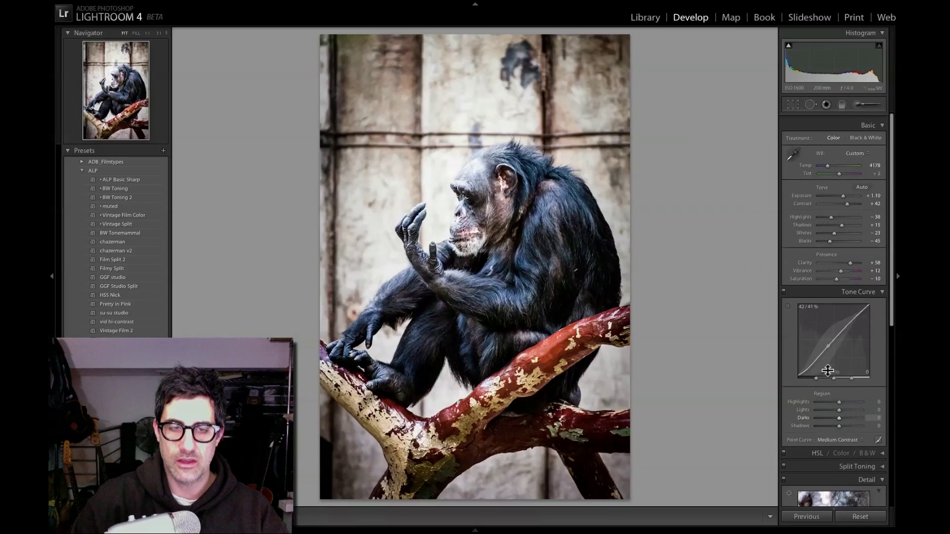
scroll(828, 370, down, 1)
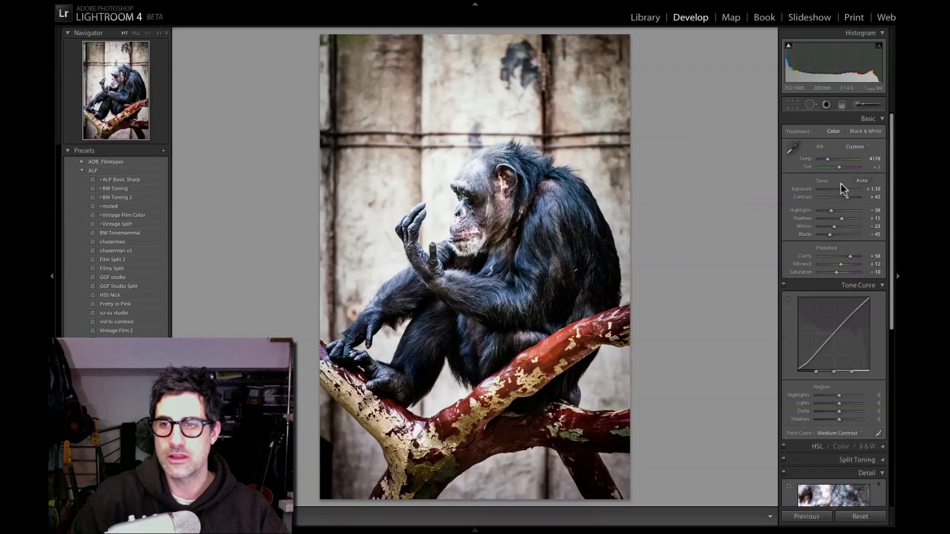
drag(845, 189, 844, 189)
key(alt)
drag(845, 189, 843, 189)
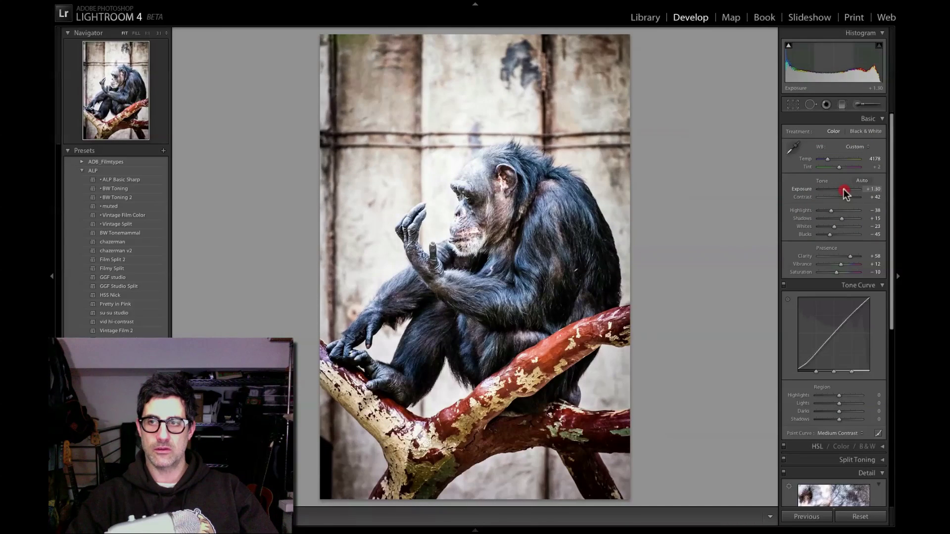
key(alt)
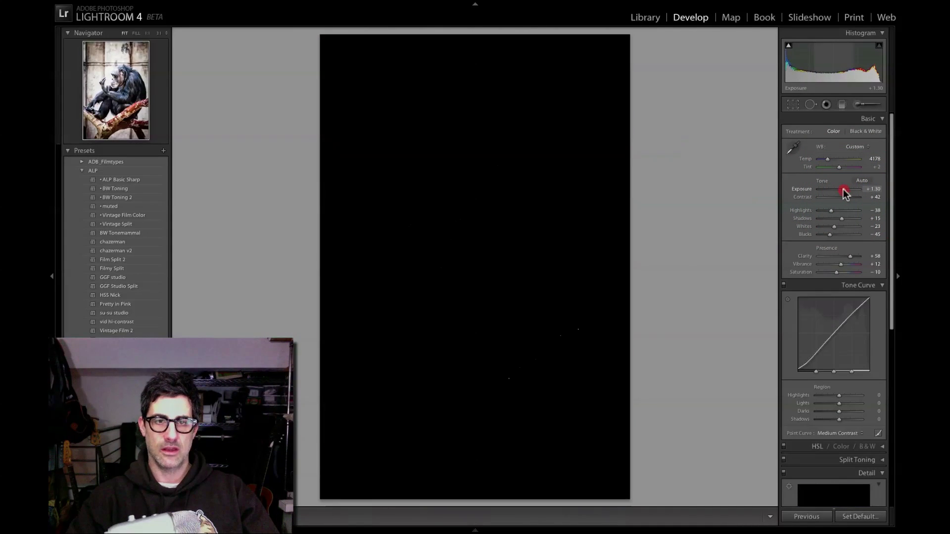
drag(843, 189, 842, 189)
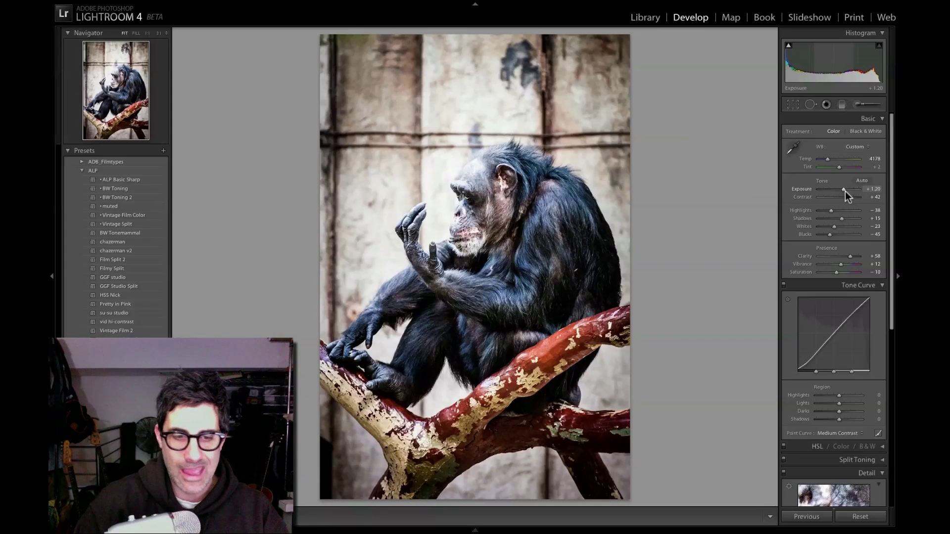
- Save the current color version as a snapshot named 1
key(super+n)
text(1)
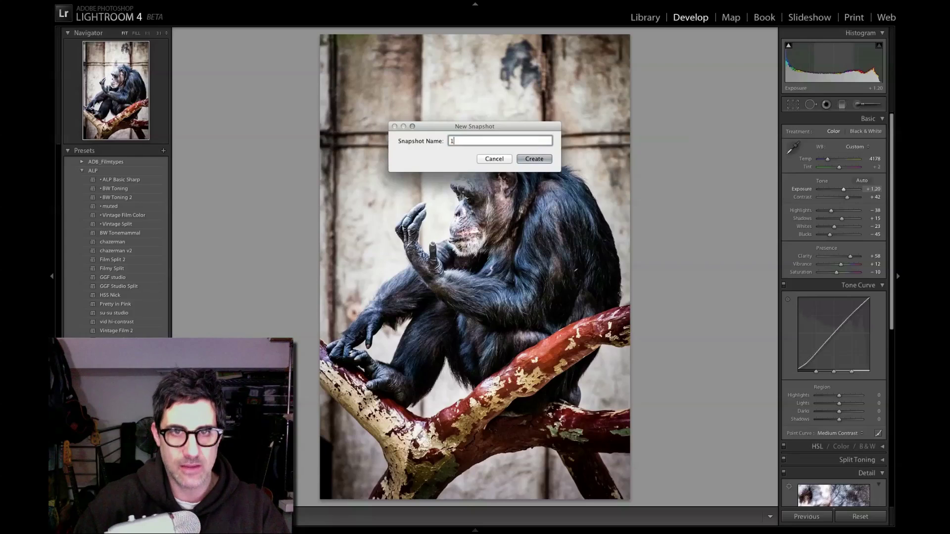
key(Return)
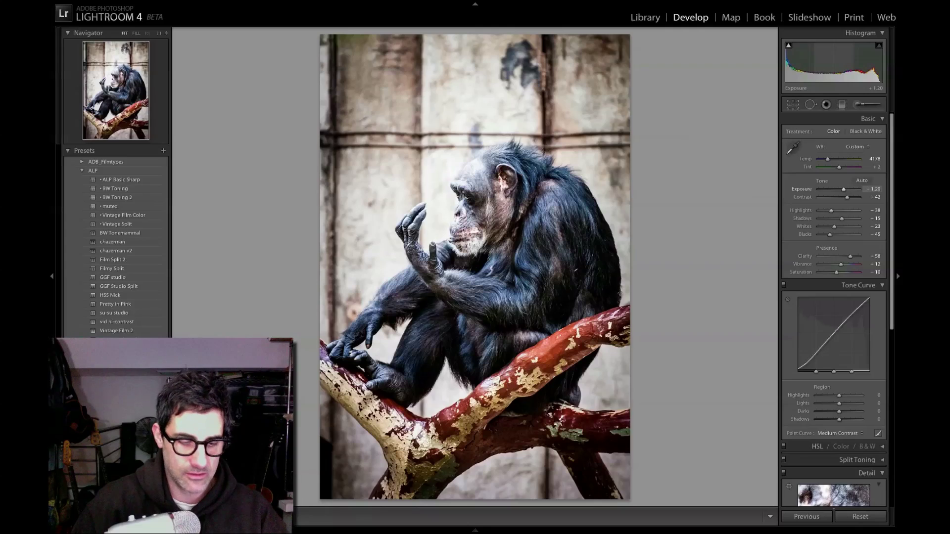
- Convert the photo to black and white and raise the contrast to +78
key(v)
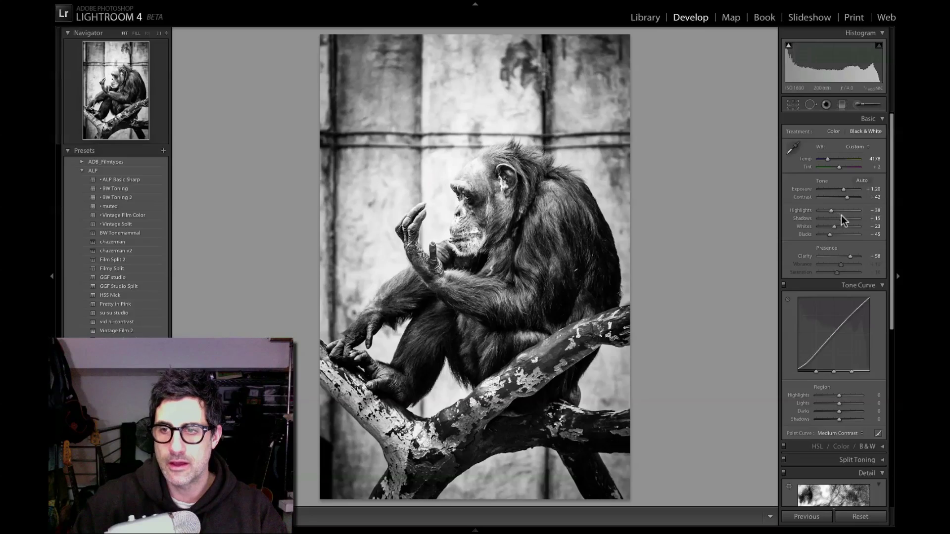
drag(848, 197, 852, 199)
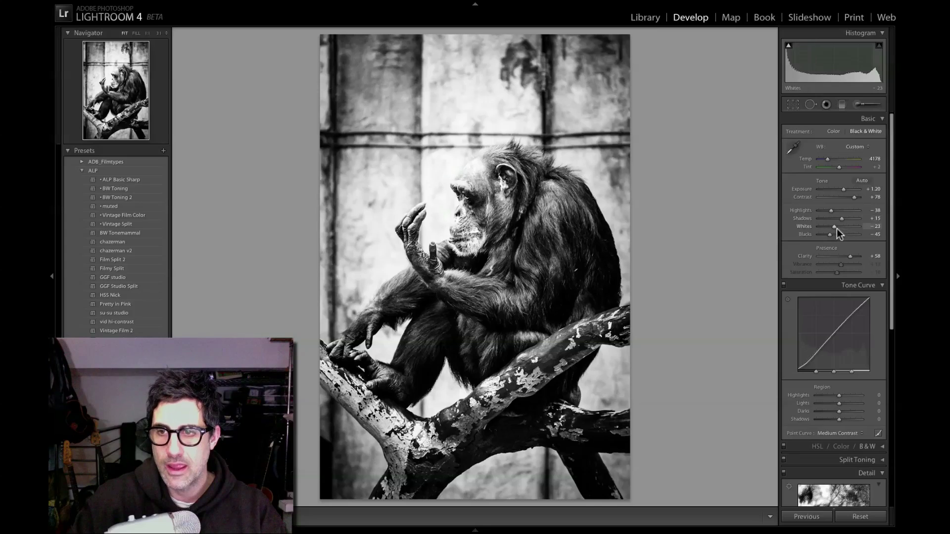
- Raise the black-and-white photo's whites to -5 and lift the shadows to about +28
drag(835, 227, 848, 230)
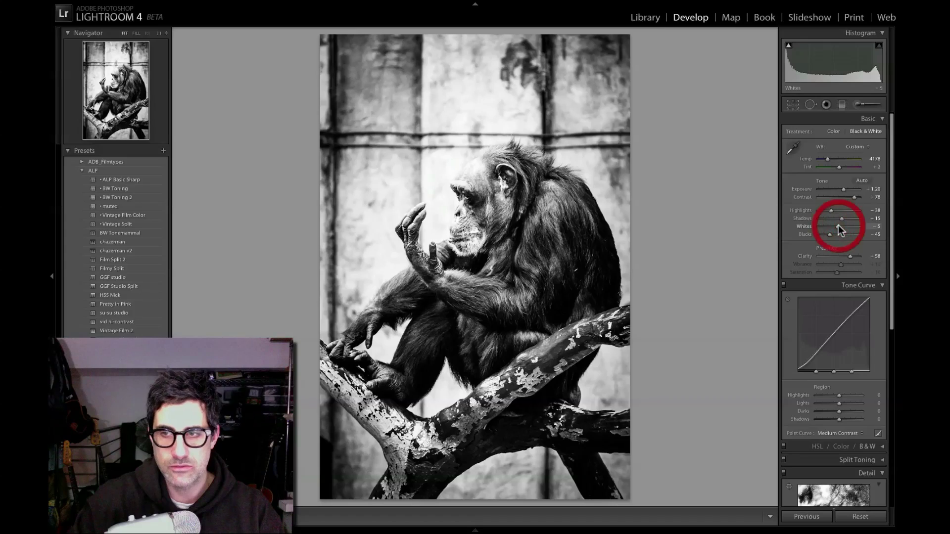
click(837, 226)
key(ctrl+z)
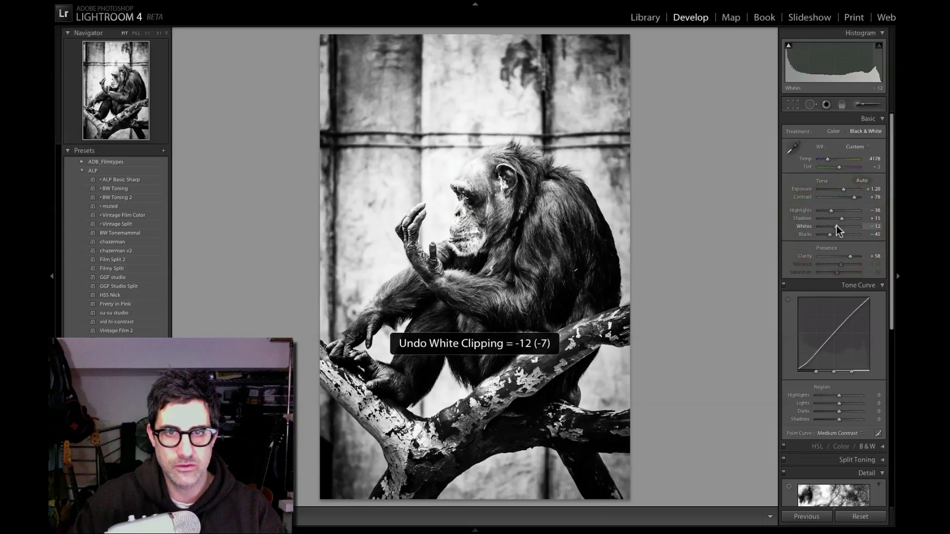
click(842, 218)
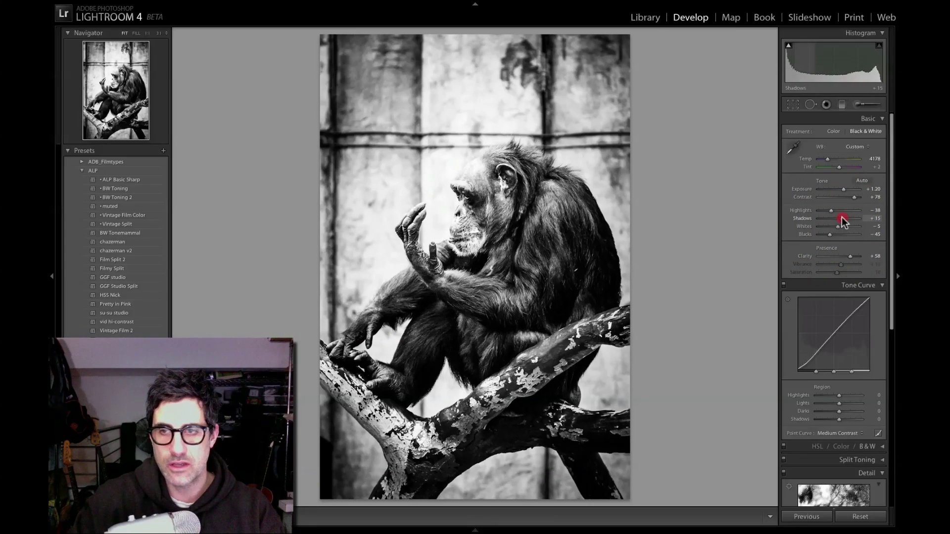
drag(842, 218, 844, 219)
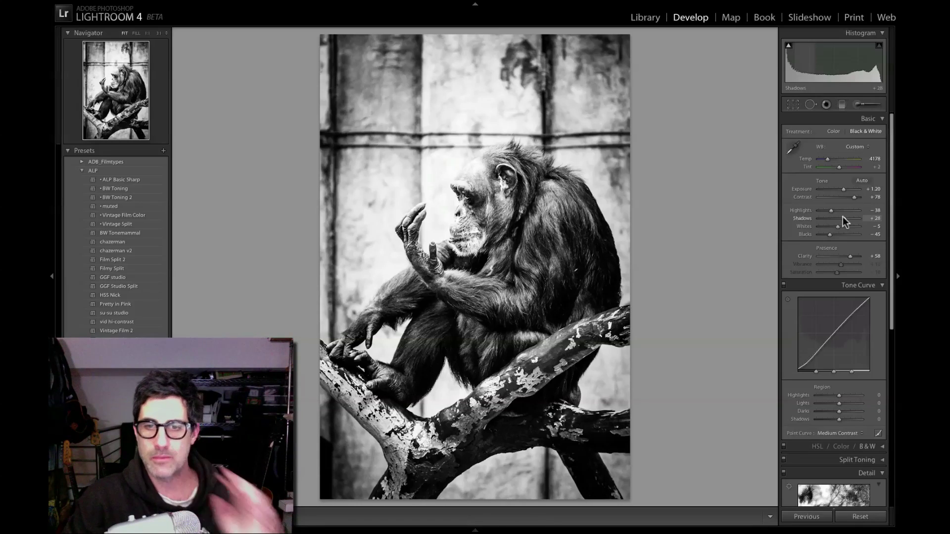
- Reshape the post-crop vignette with midpoint 8, roundness +34 and feather 52
scroll(842, 217, down, 8)
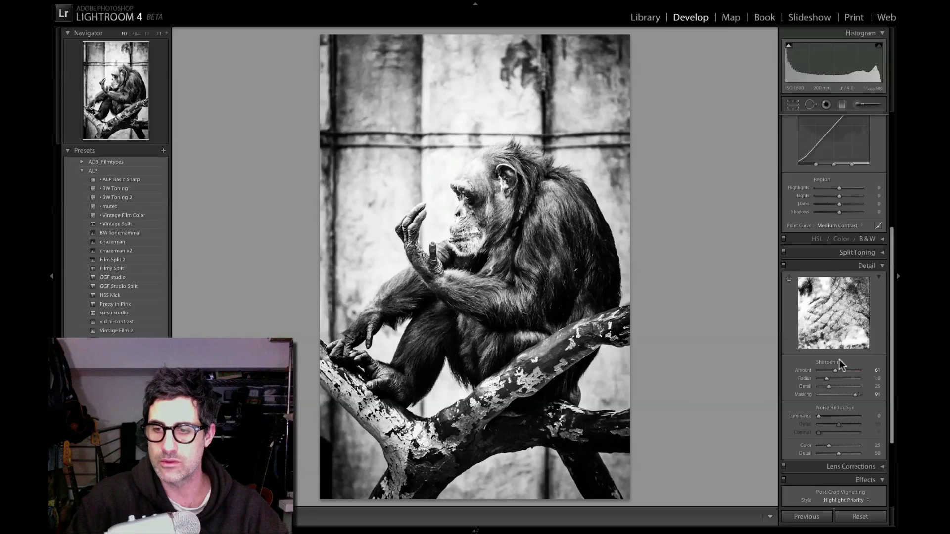
scroll(837, 349, down, 5)
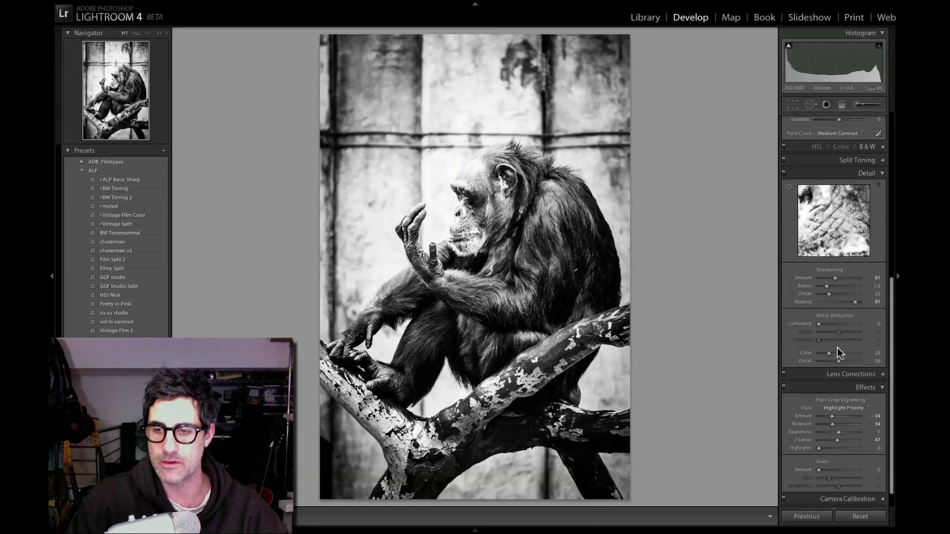
drag(832, 417, 821, 426)
click(833, 425)
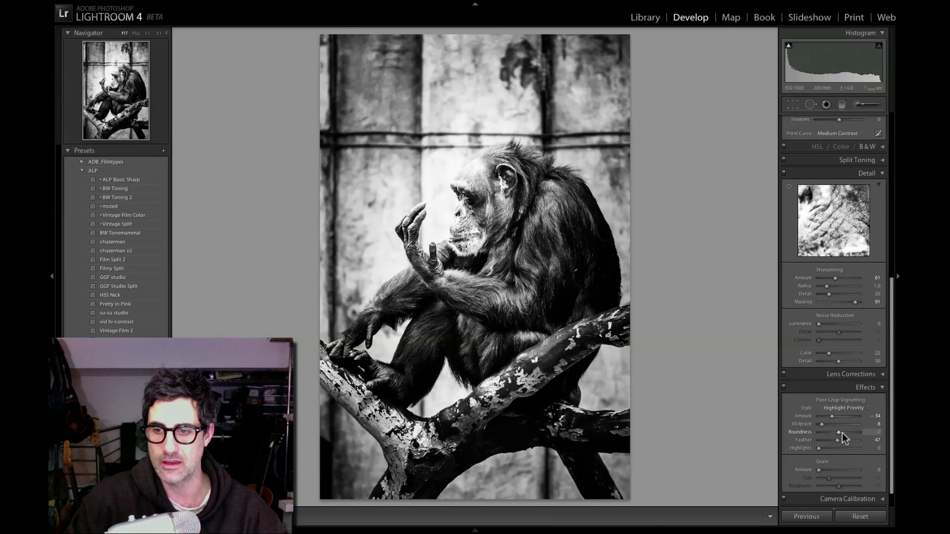
drag(829, 432, 840, 431)
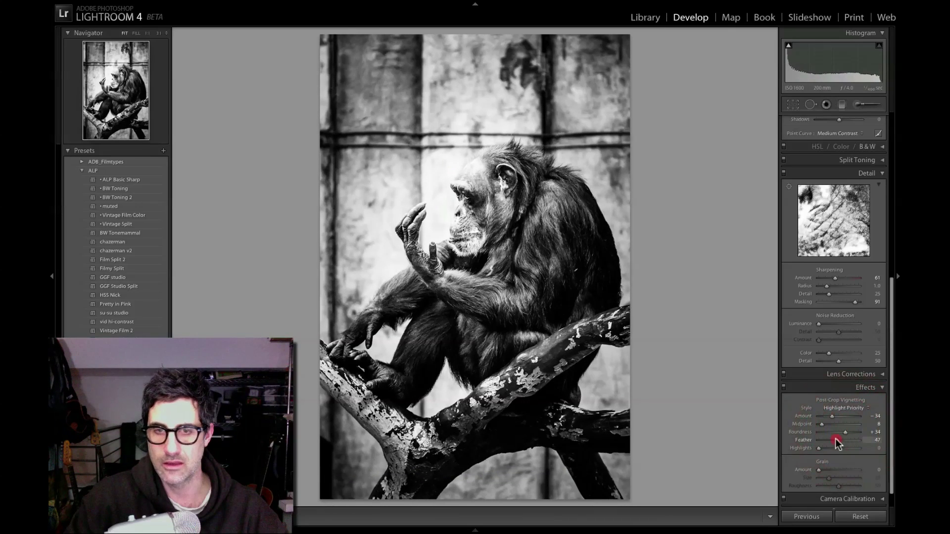
drag(833, 441, 842, 440)
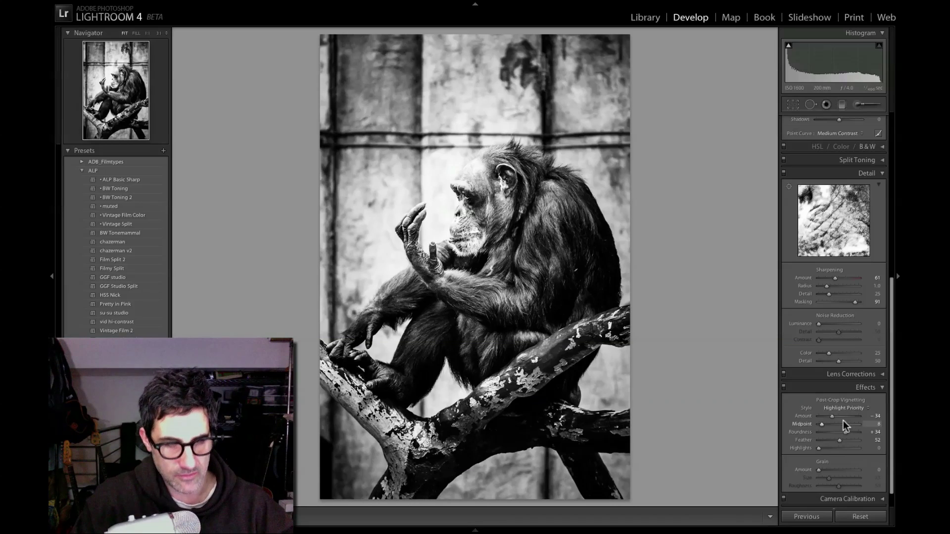
- Save the black-and-white version as a new snapshot
key(super+n)
key(Return)
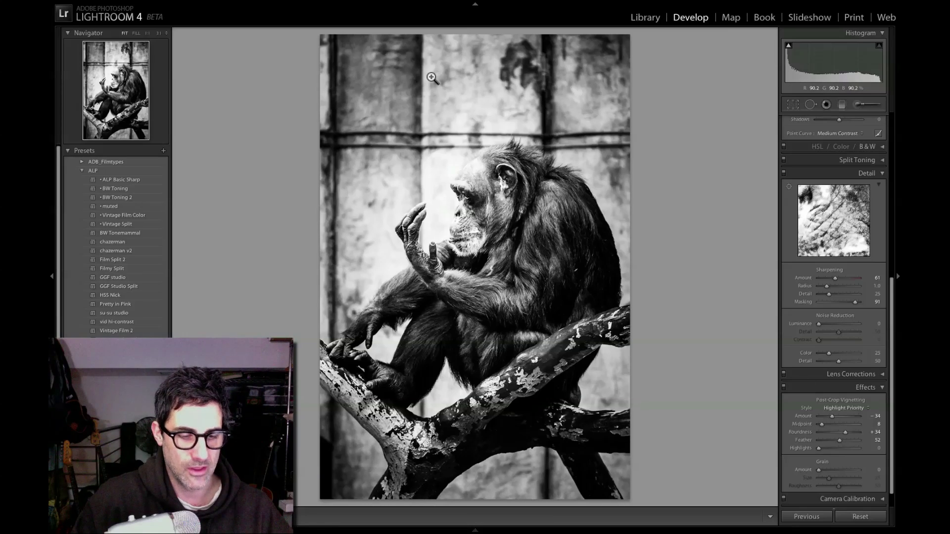
- Send the photo to Photoshop CS5 for editing, opening it despite the Camera Raw compatibility notice, and return to Lightroom
key(super+e)
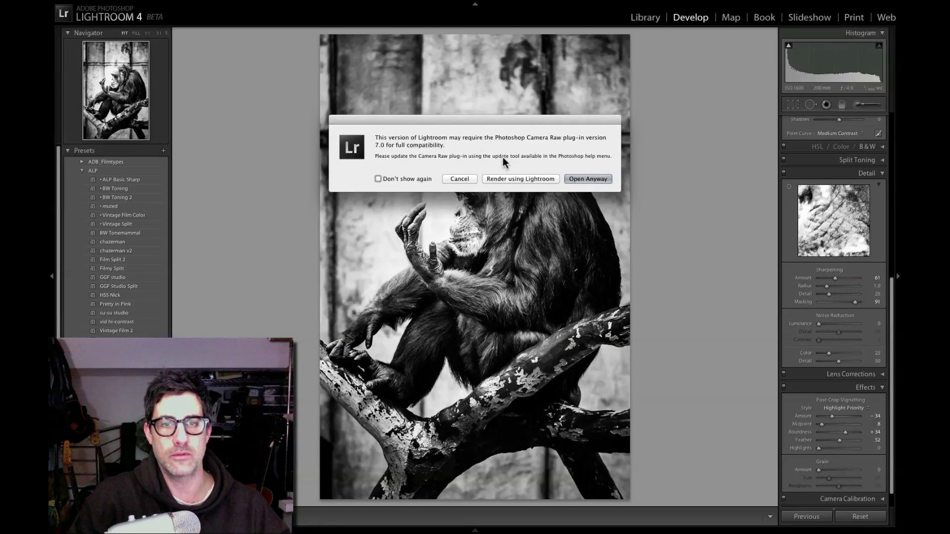
click(589, 180)
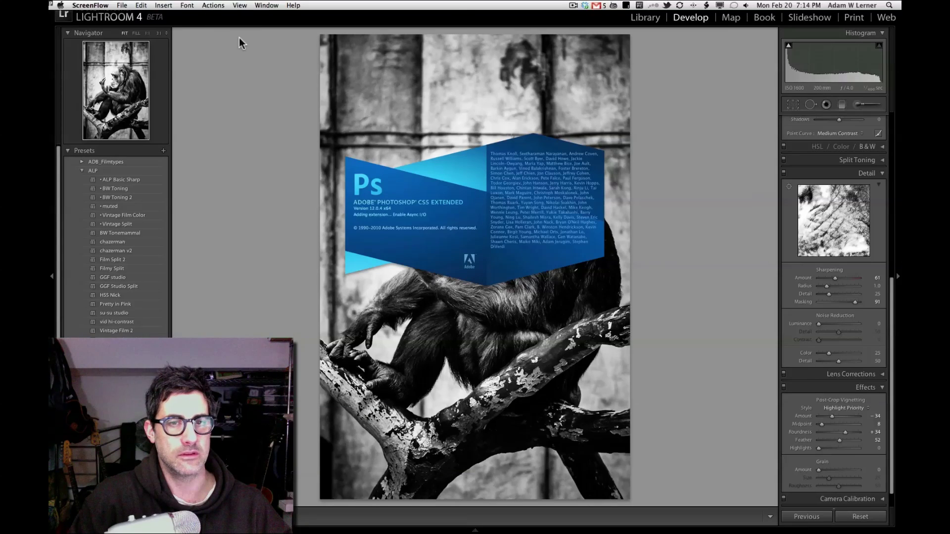
click(266, 56)
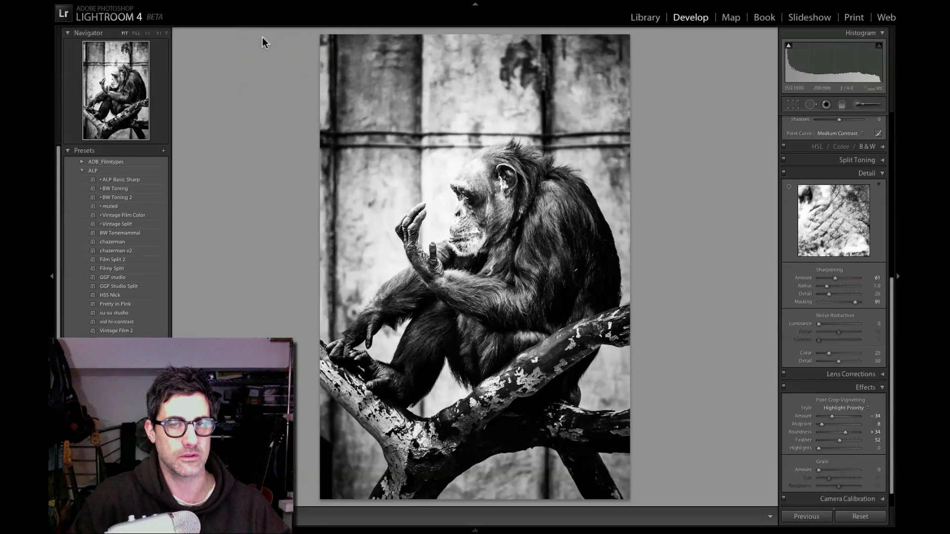
- Open a copy of the photo with Lightroom adjustments in Silver Efex Pro
mouse_move(250, 1)
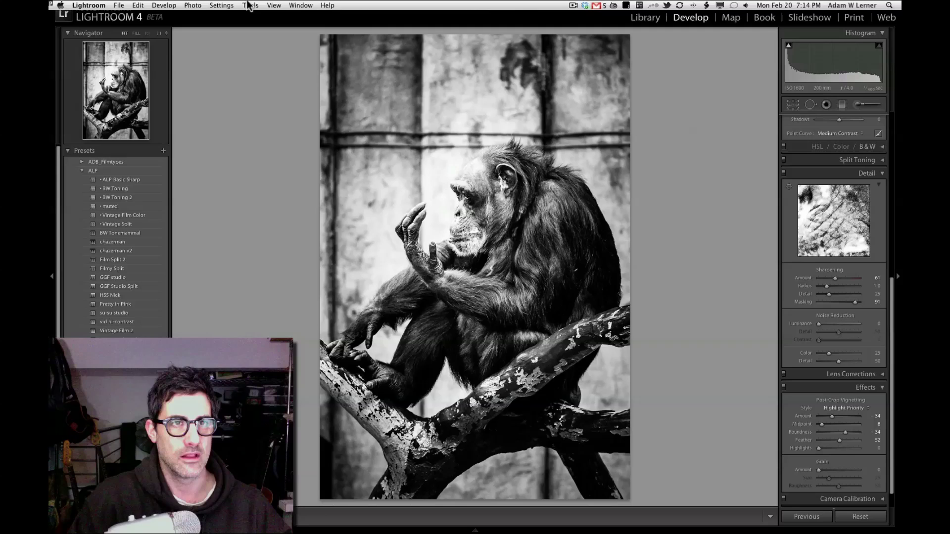
click(193, 5)
mouse_move(207, 52)
click(328, 60)
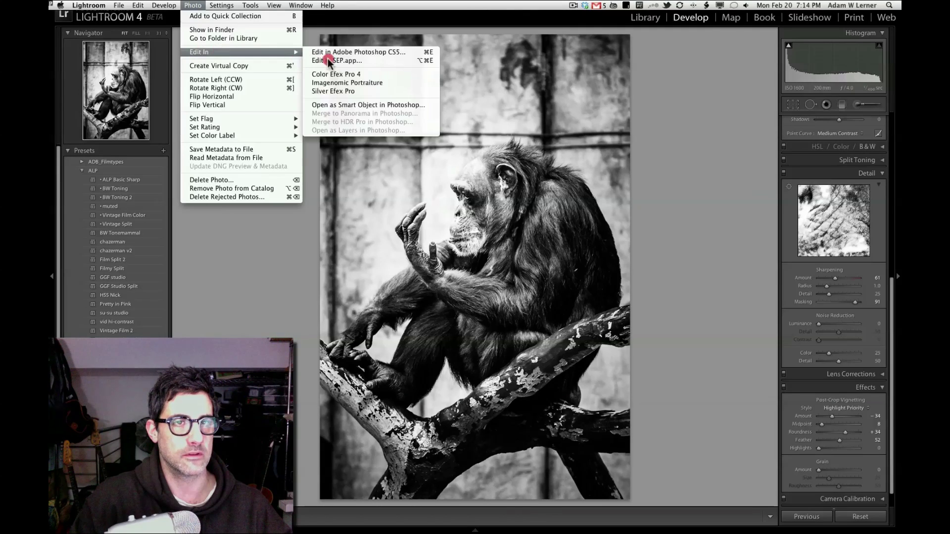
click(337, 91)
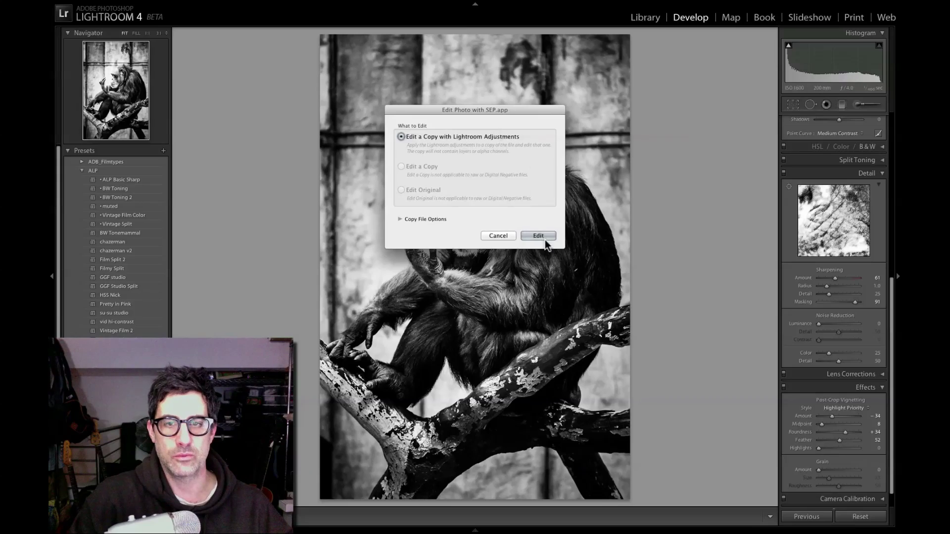
click(539, 236)
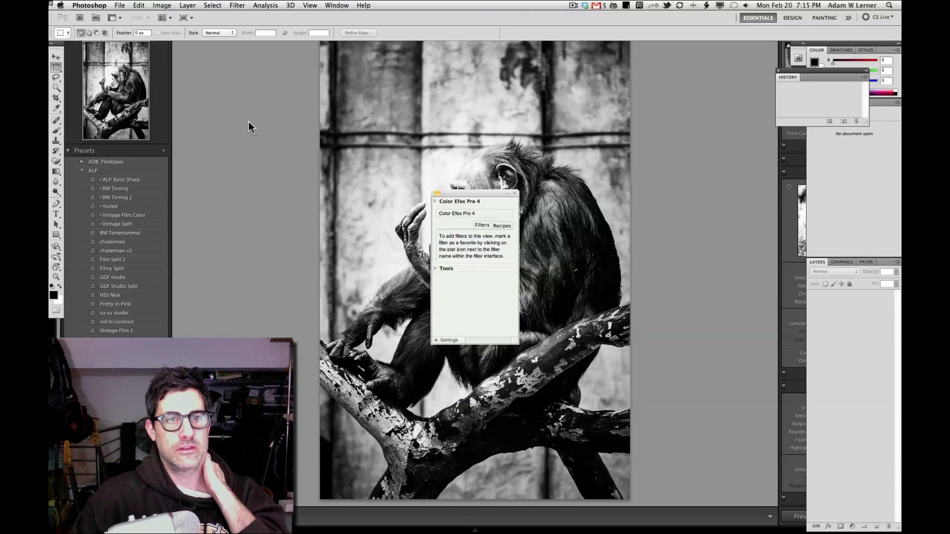
click(250, 122)
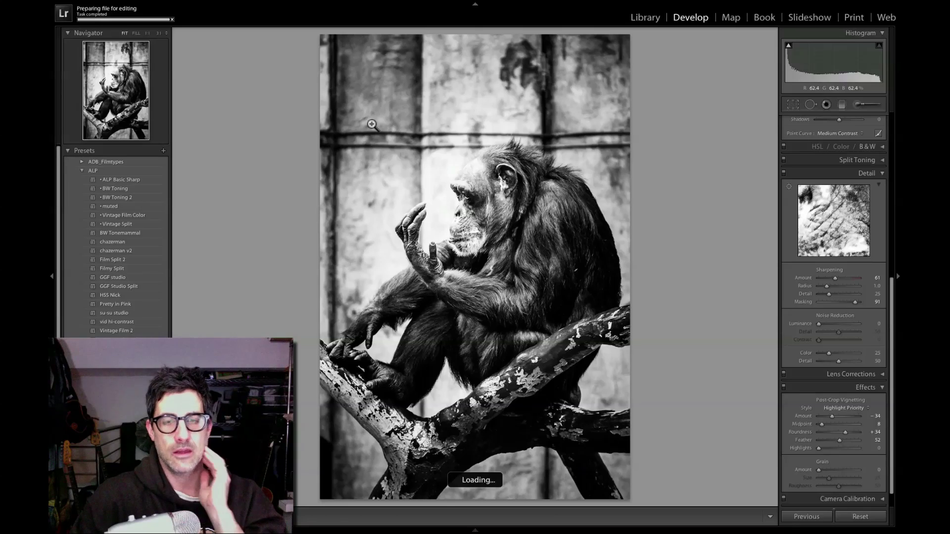
click(251, 112)
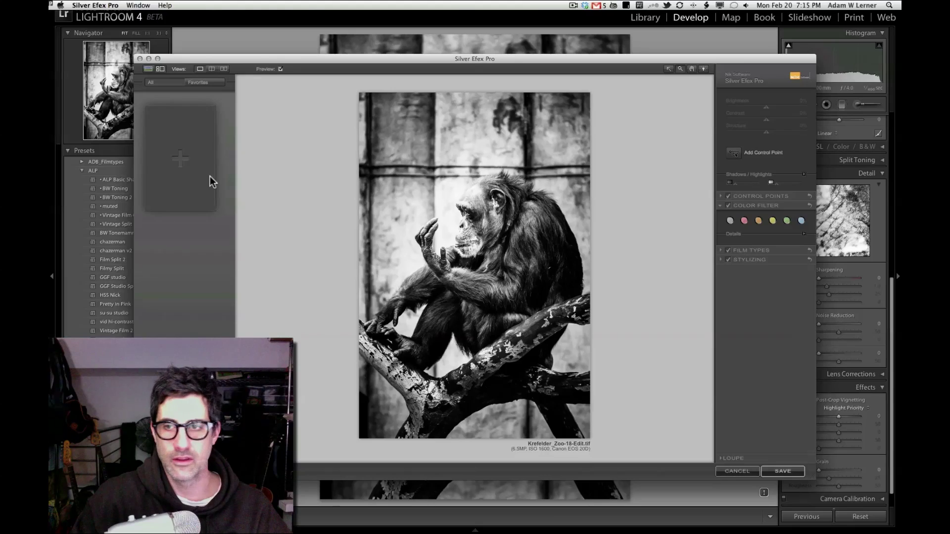
- Apply the Antique Plate I preset to the chimpanzee photo
drag(230, 171, 222, 315)
click(184, 182)
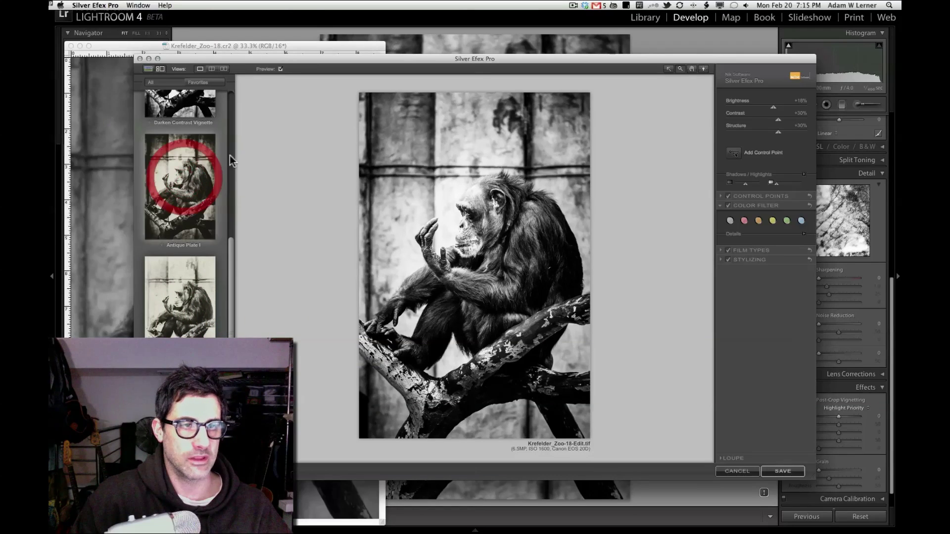
- Switch to Photoshop, close the Krefelder_Zoo-18.cr2 document and return to Silver Efex Pro
click(98, 61)
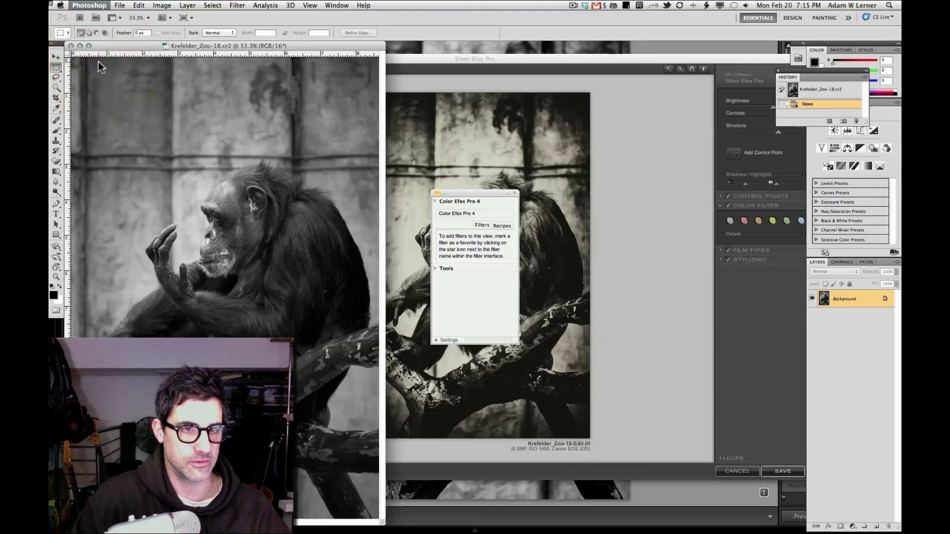
key(super+w)
click(444, 182)
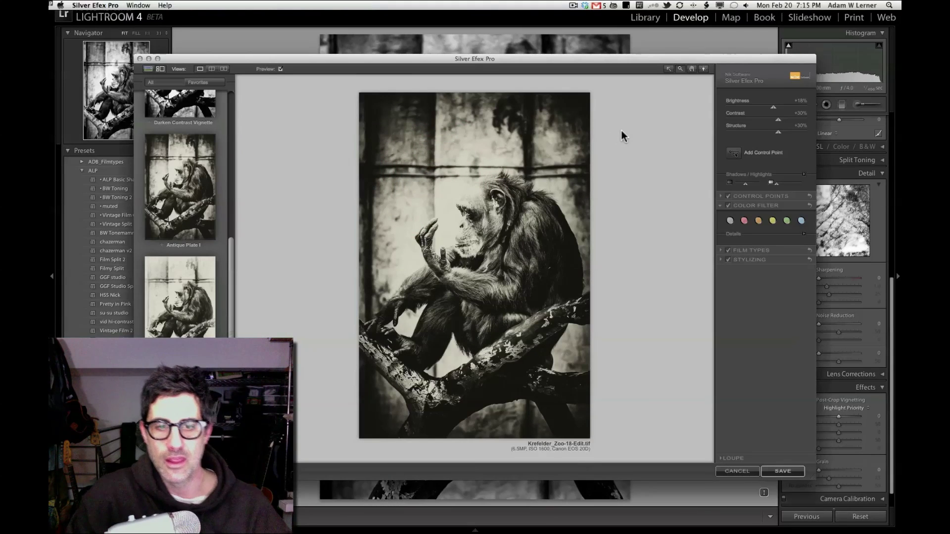
click(621, 131)
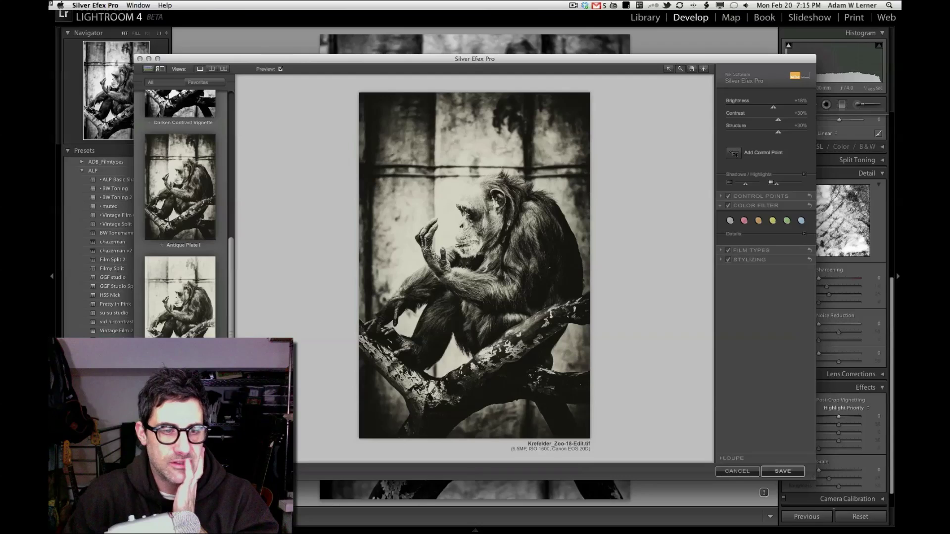
- Try the lighter preset that follows Antique Plate I, and go back to Antique Plate I
click(166, 302)
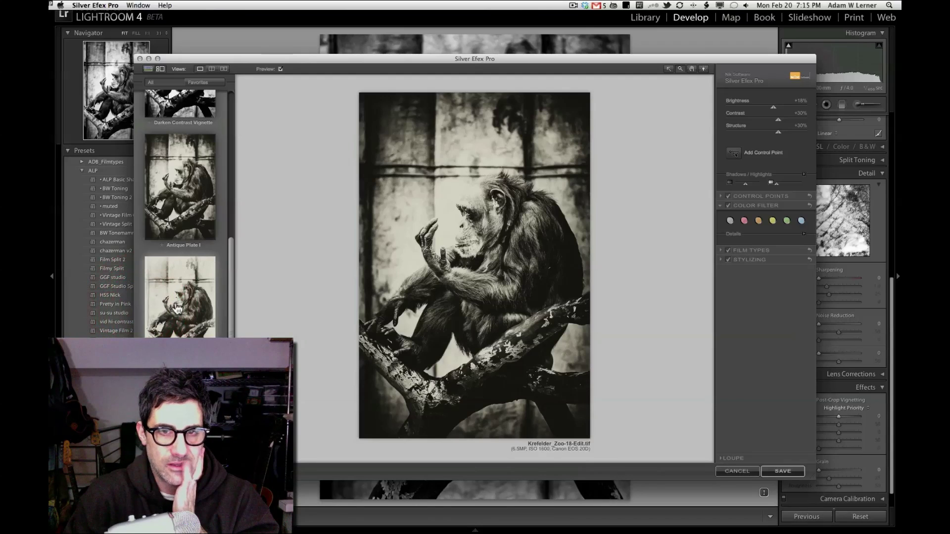
click(195, 310)
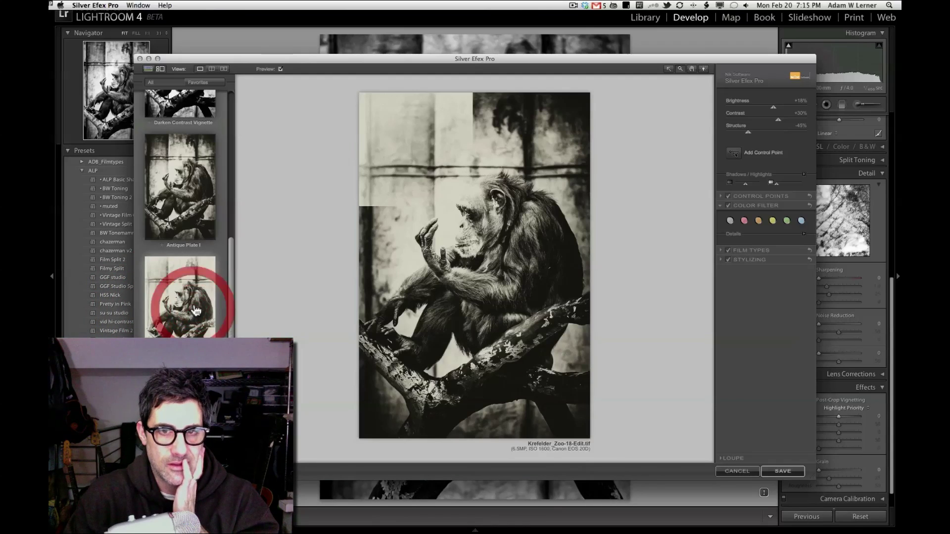
click(177, 215)
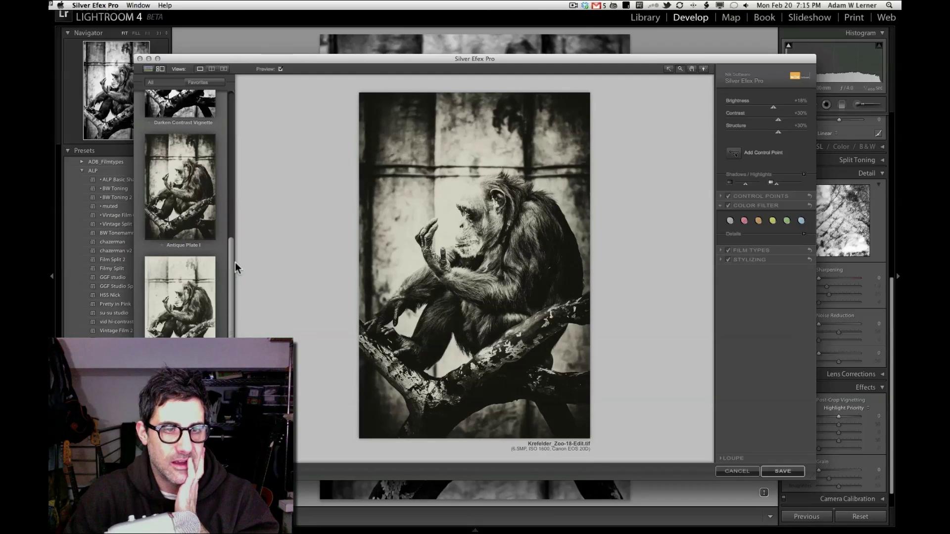
- Look through the remaining presets, raise the brightness to +19% and save the toned edit back to Lightroom
mouse_move(230, 265)
mouse_down()
mouse_move(229, 299)
mouse_move(229, 250)
mouse_move(228, 277)
mouse_up()
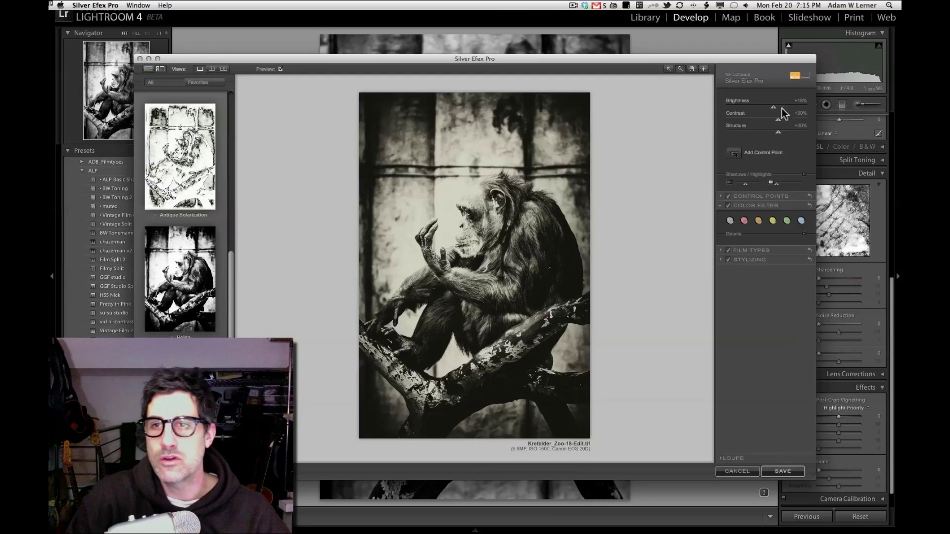
drag(774, 107, 775, 107)
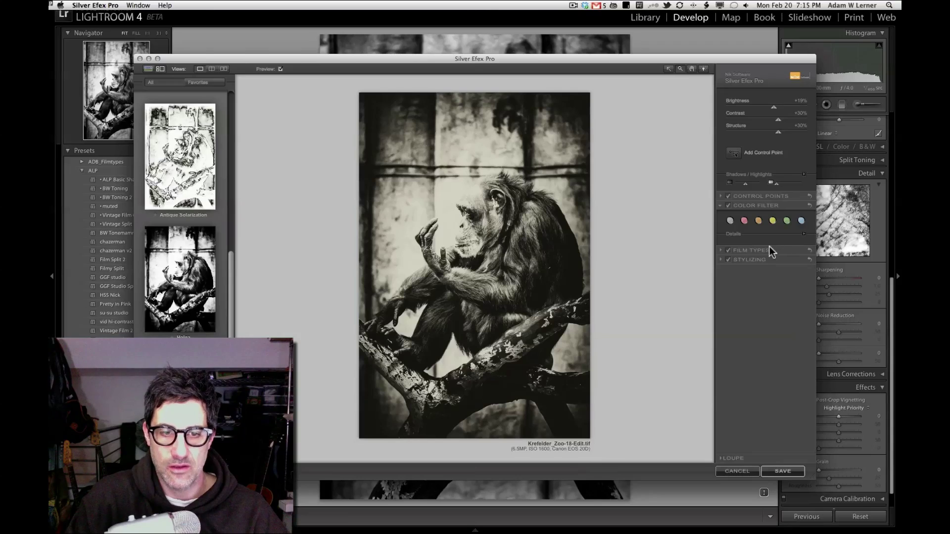
click(783, 473)
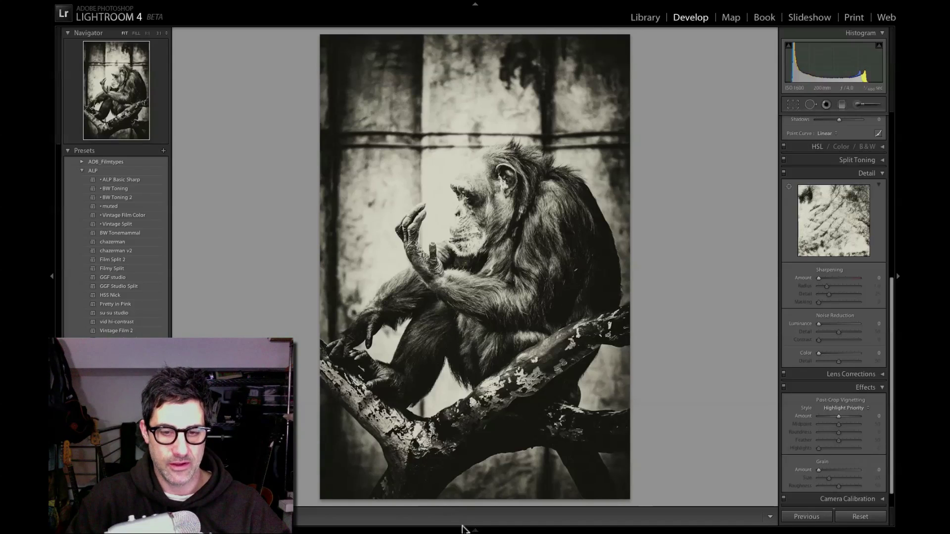
- Show the filmstrip and view the color version of the chimpanzee photo alongside the other edits
mouse_move(472, 530)
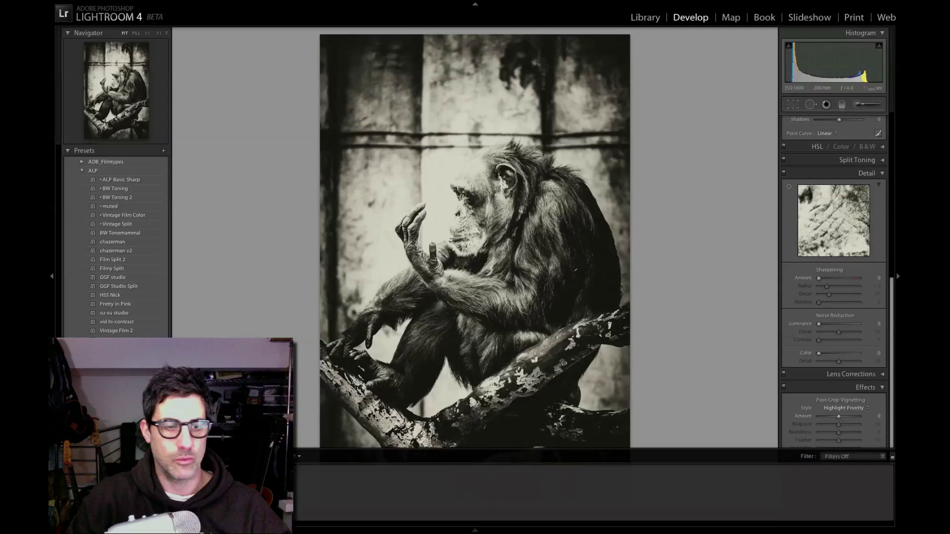
click(149, 492)
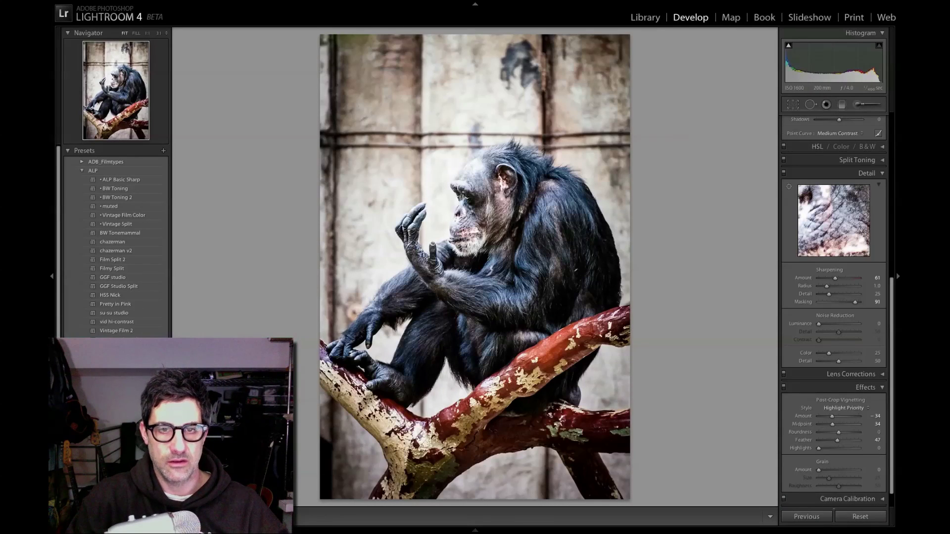
mouse_move(482, 530)
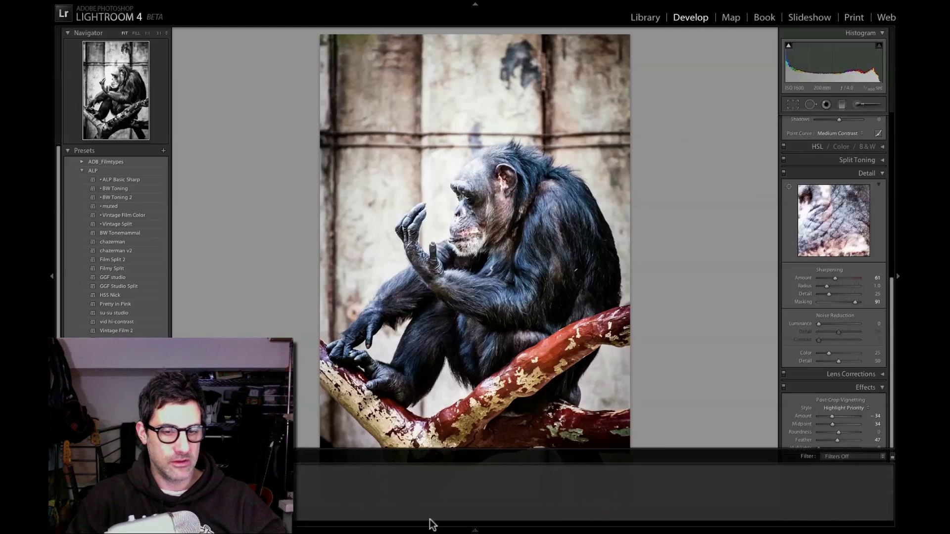
click(483, 530)
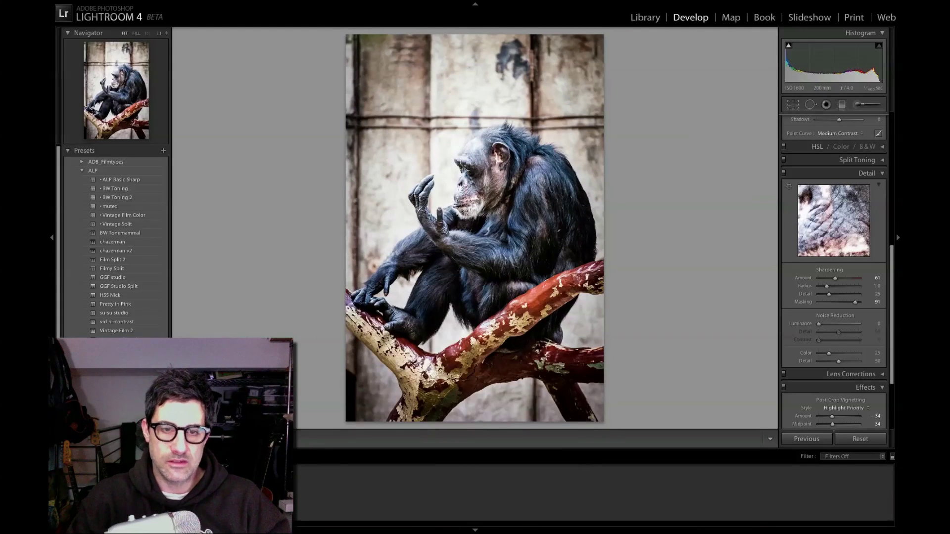
key(Right)
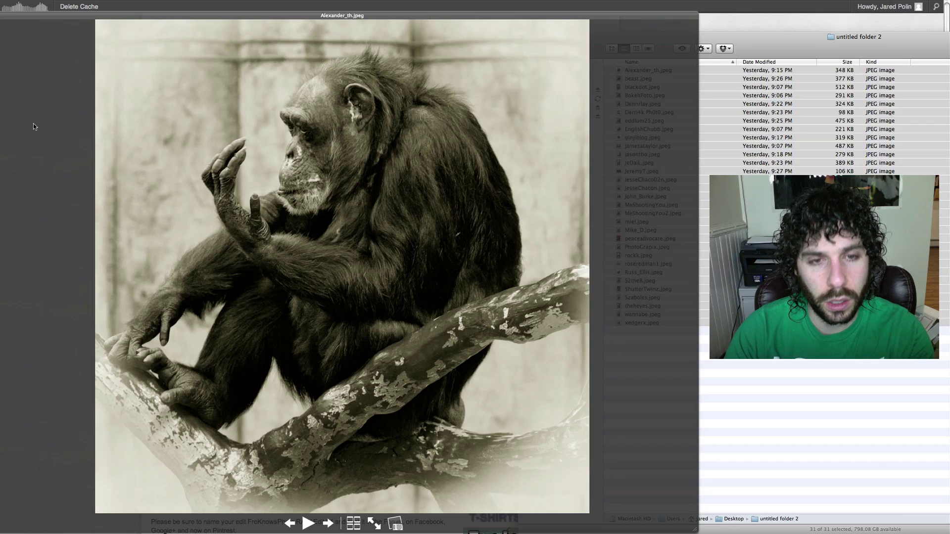
- In the Quick Look preview of untitled folder 2, examine the submitted chimpanzee edits one by one from beast.jpeg to eddium25.jpeg
key(Right)
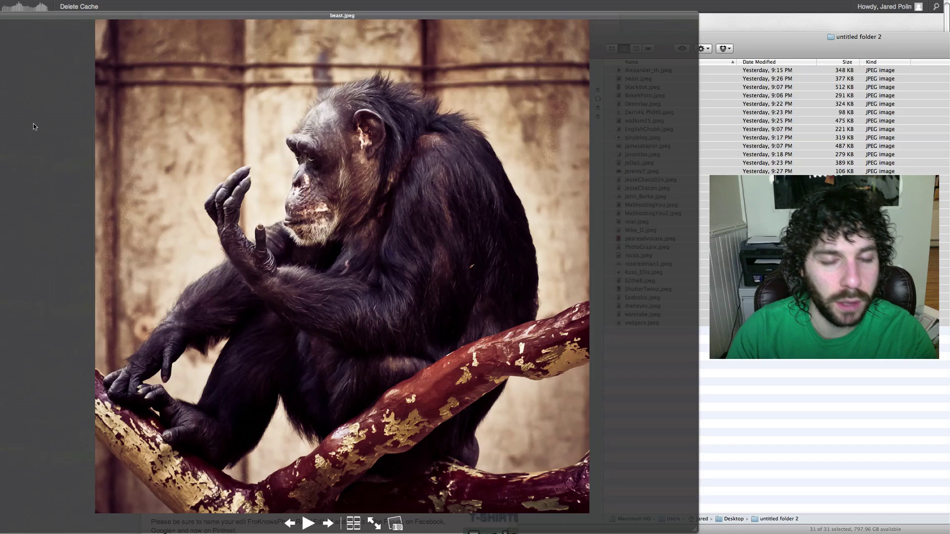
key(Right)
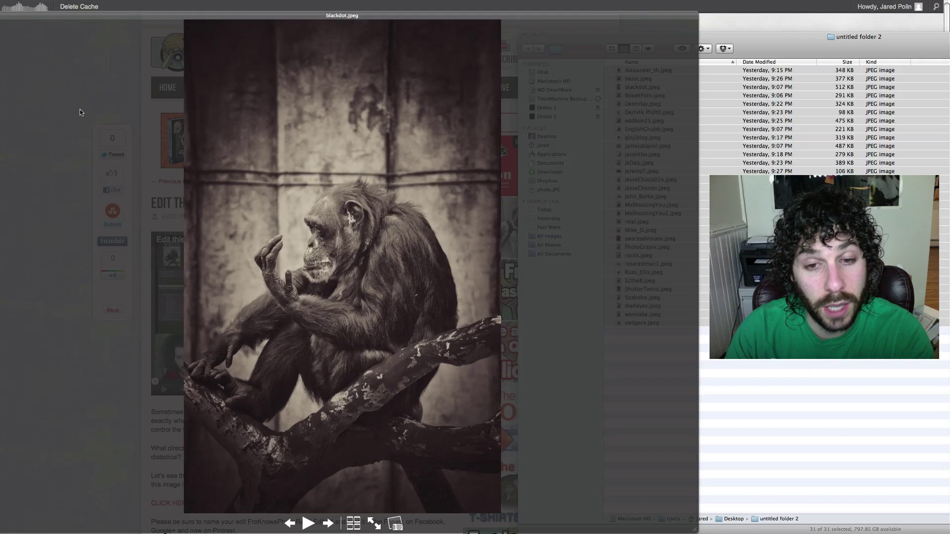
key(Right)
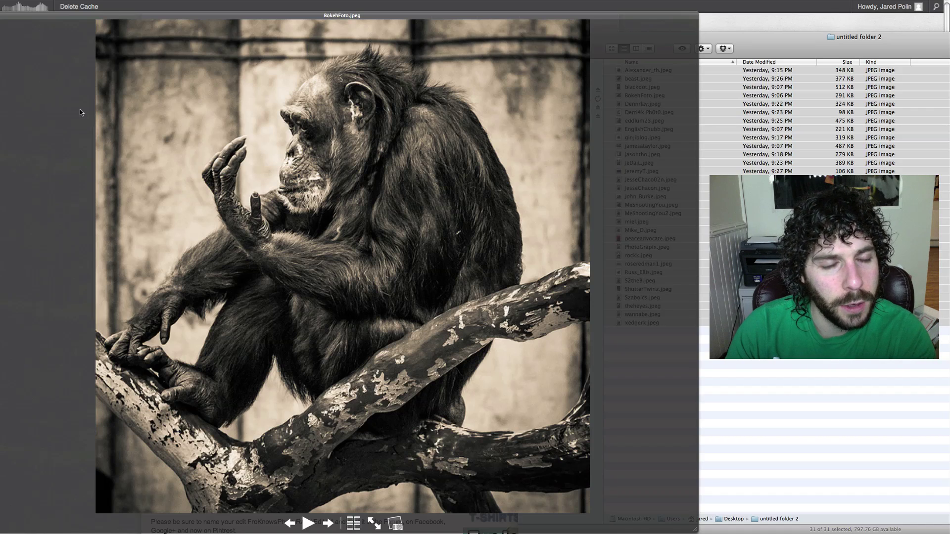
key(Right)
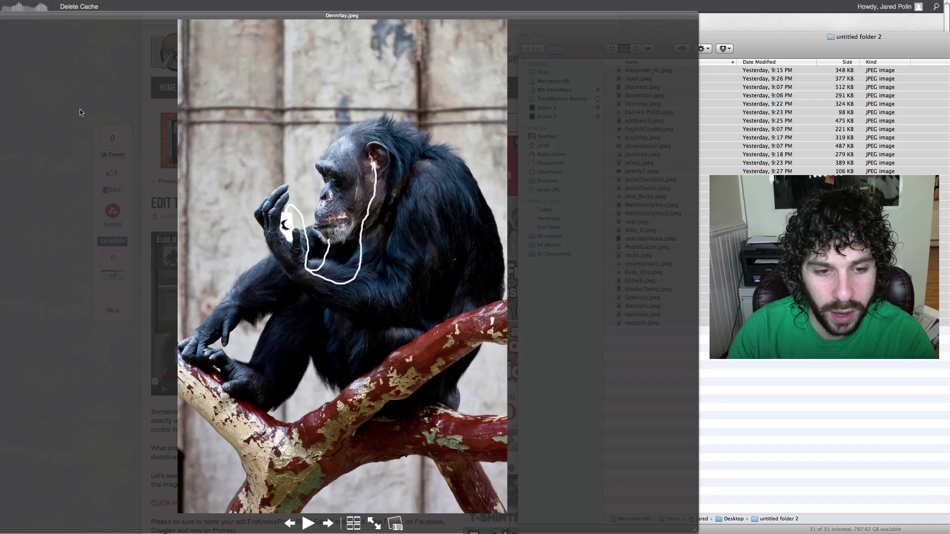
key(Right)
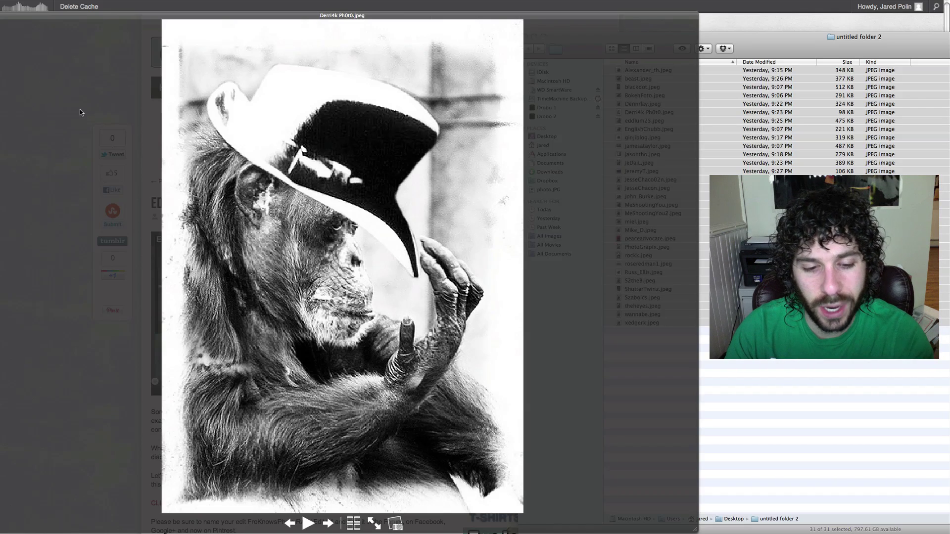
key(Right)
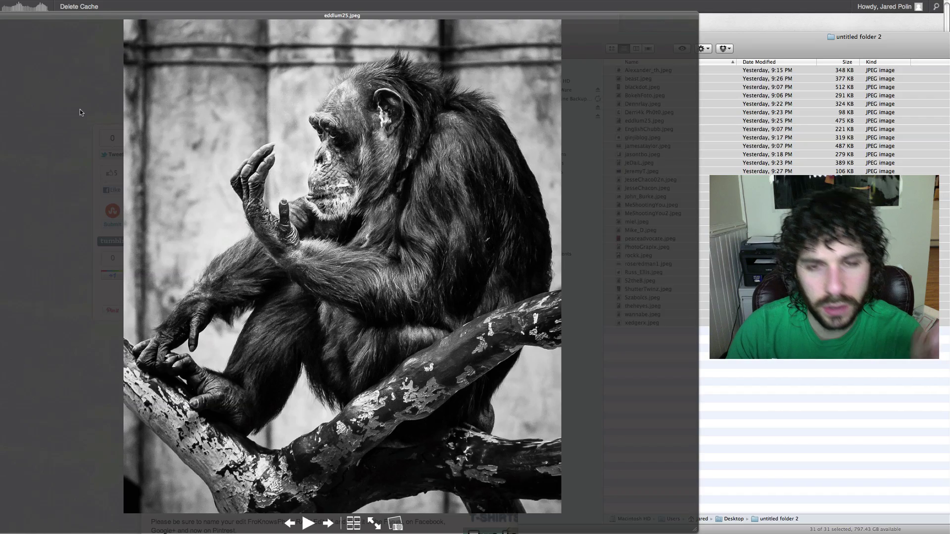
- Compare the black-and-white edits eddium25.jpeg and EnglishChubb.jpeg by alternating between them
key(Right)
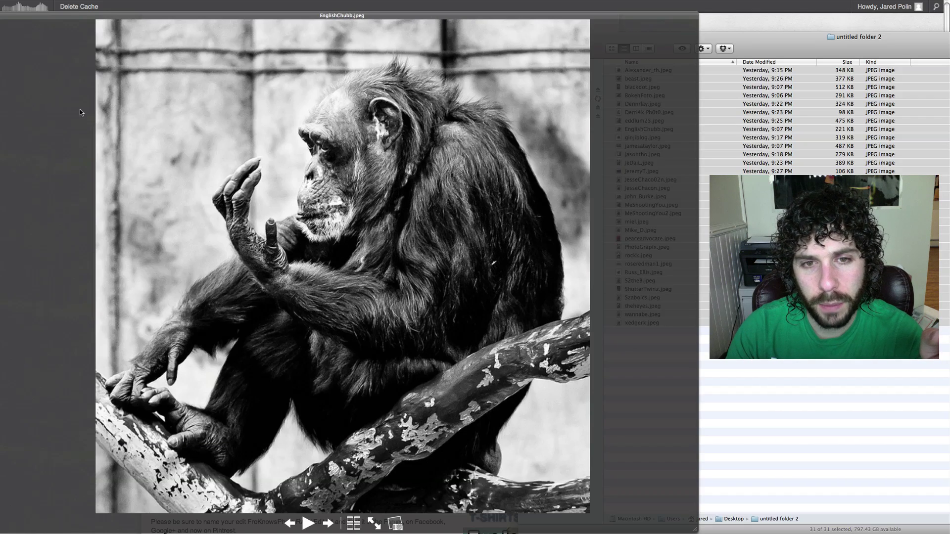
key(Left)
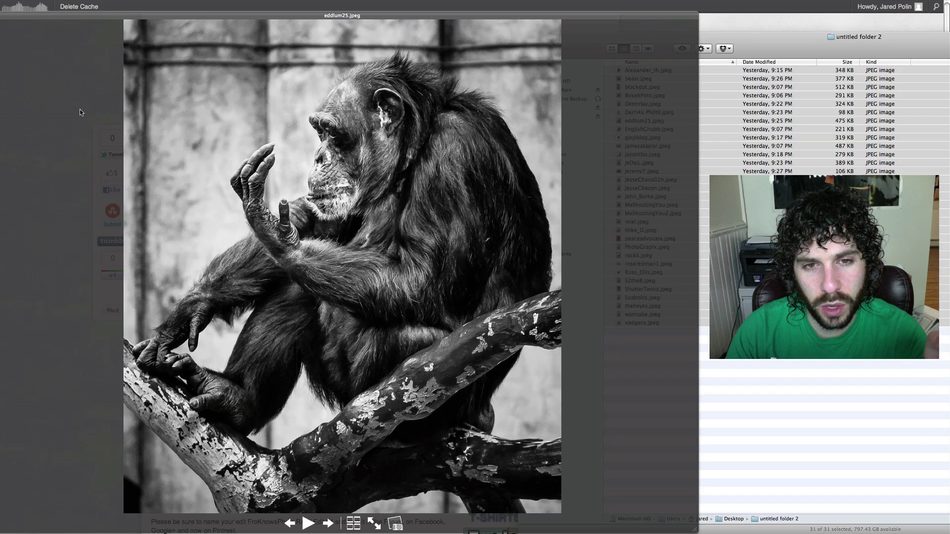
key(Right)
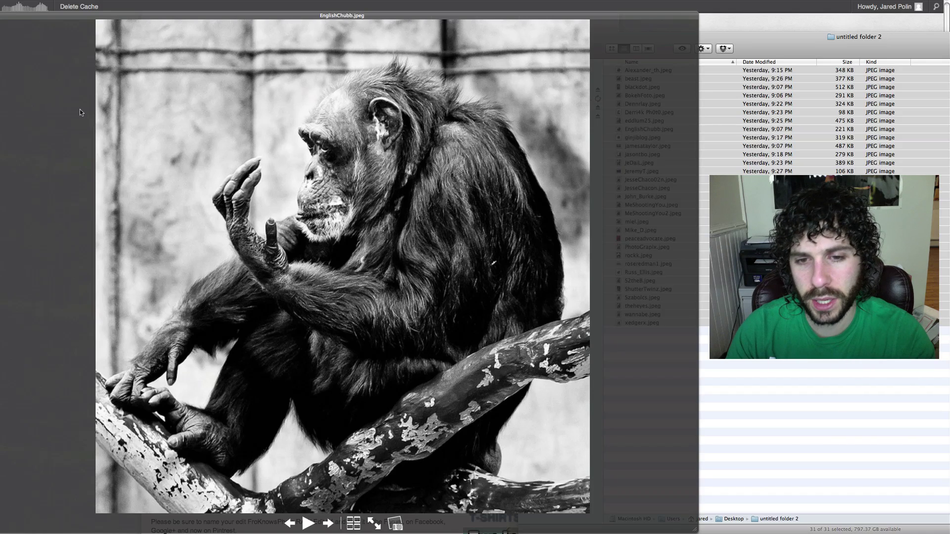
key(Left)
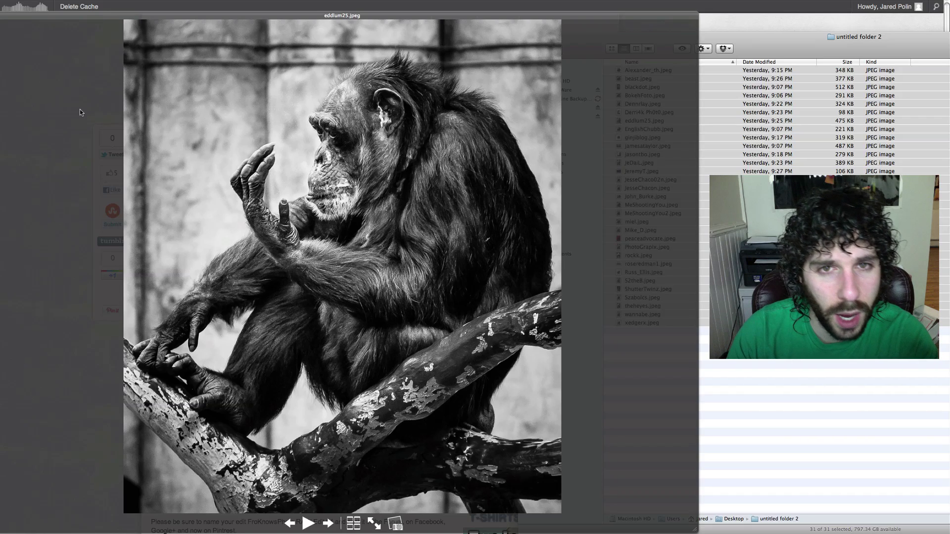
key(Right)
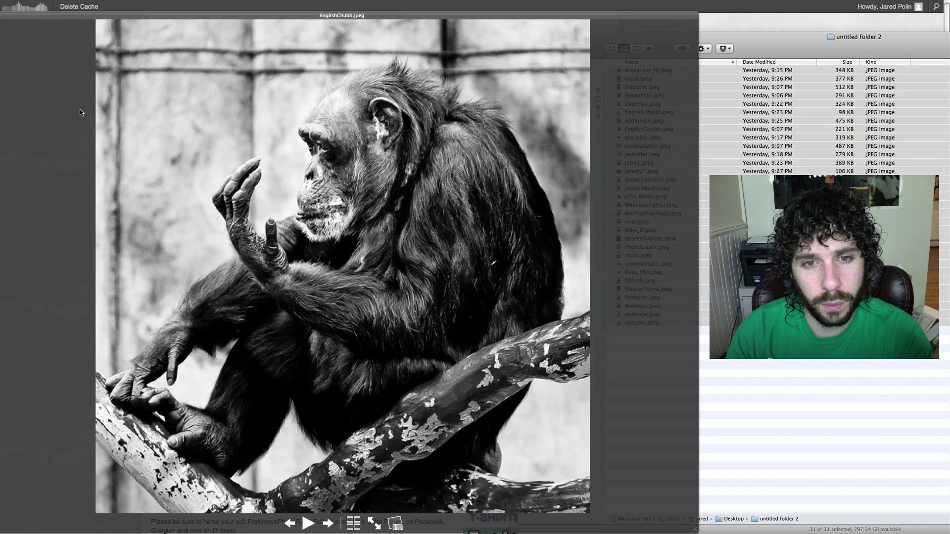
- Examine the following edits one by one, from ginjiblog.jpeg to the chimpanzee holding a fiery orb on the branch
key(Right)
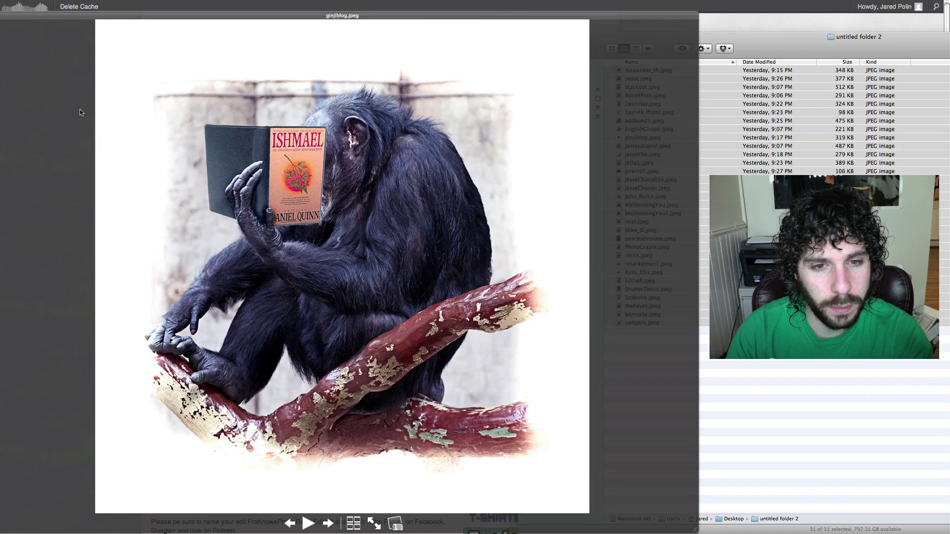
key(Right)
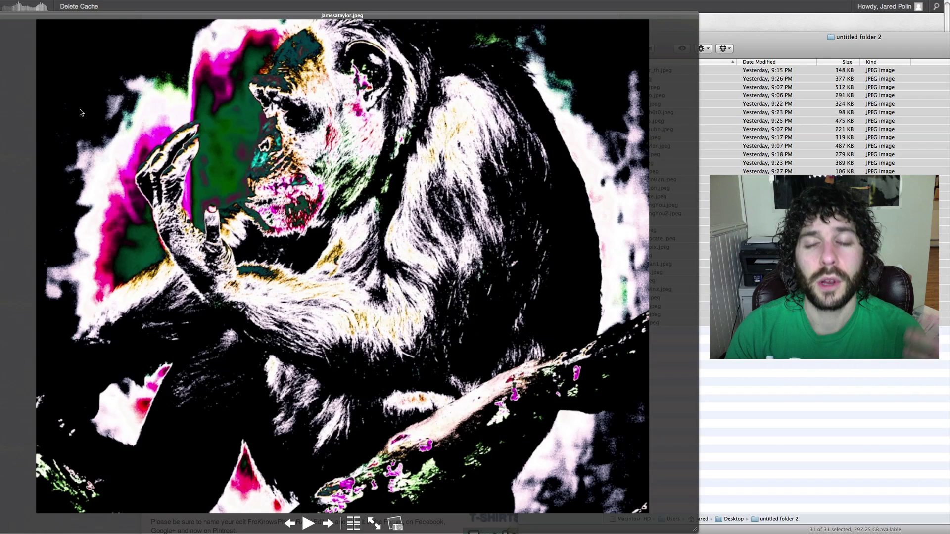
key(Right)
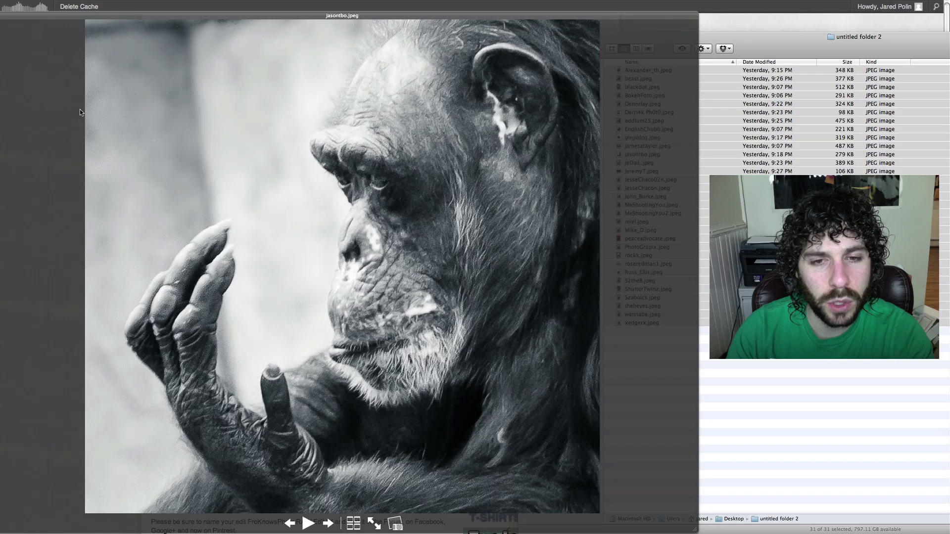
key(Down)
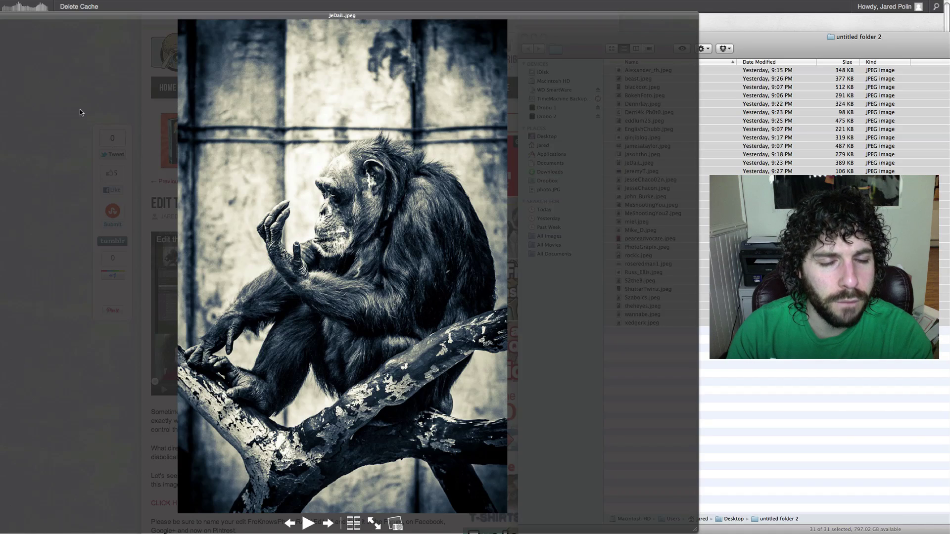
key(Right)
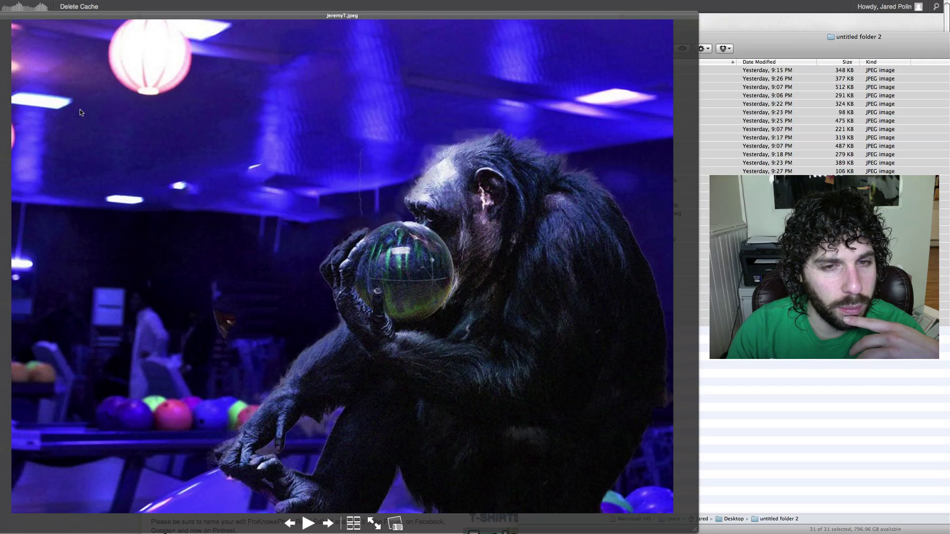
key(Right)
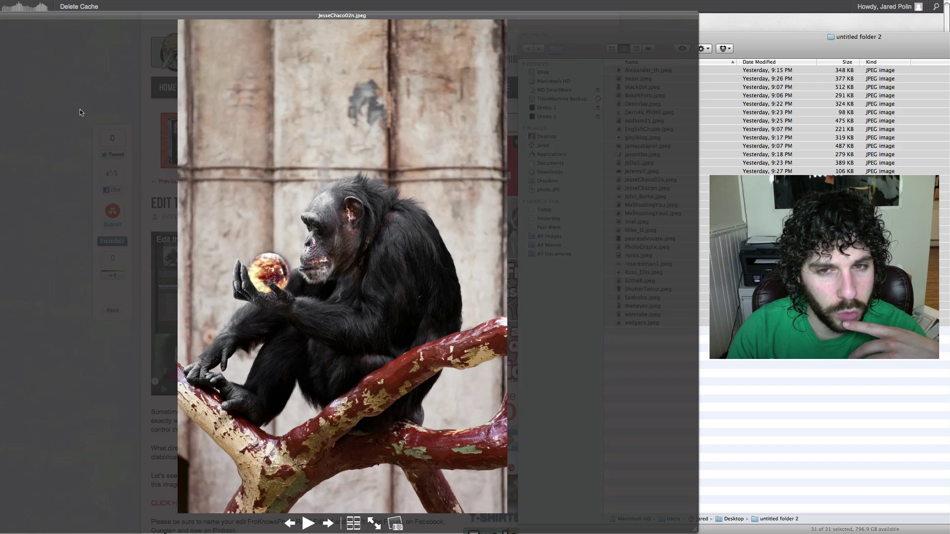
- Compare the fiery orb edit with the version showing a small purple figure in the chimpanzee's hand
key(Right)
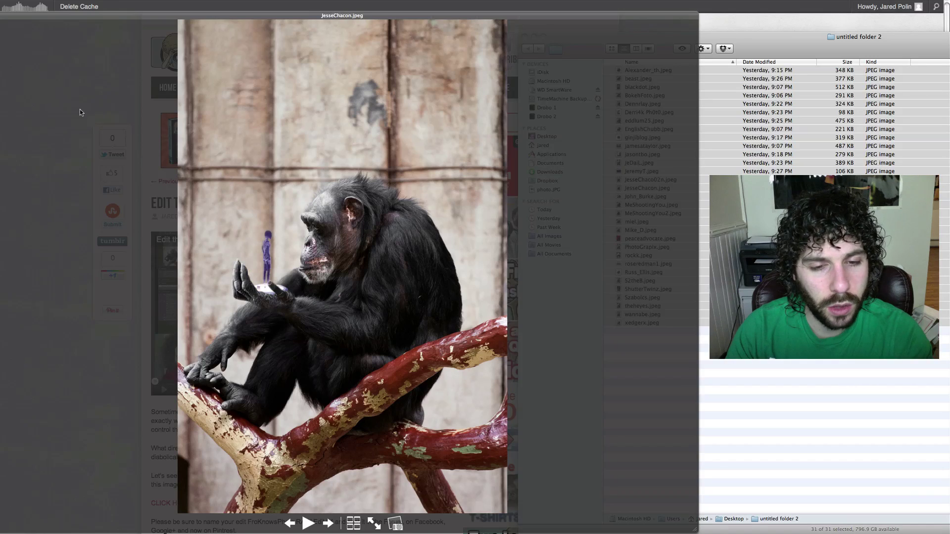
key(Left)
key(Right)
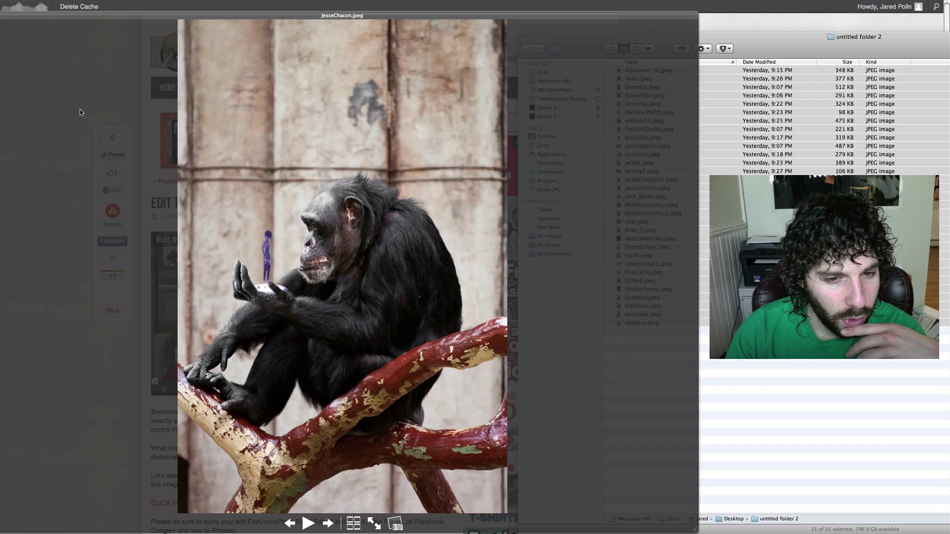
key(Left)
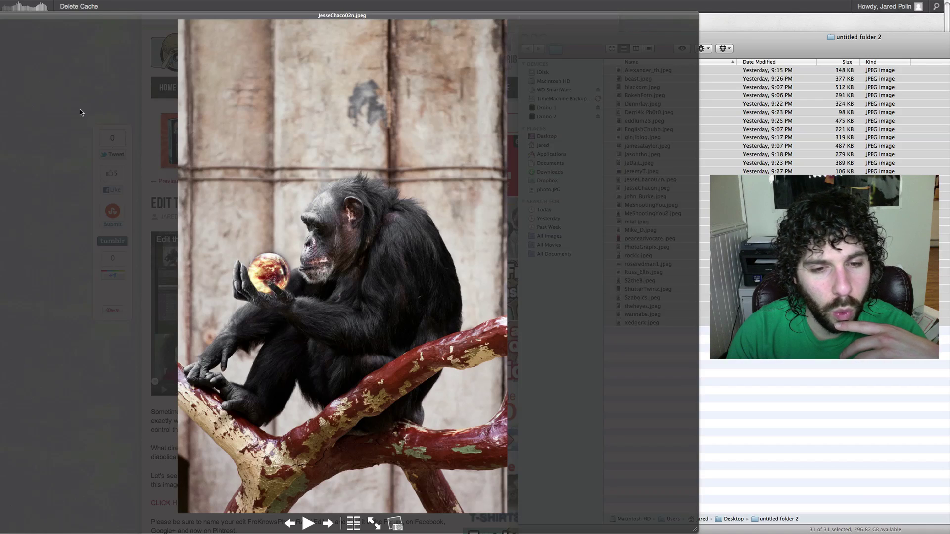
- Recheck the fiery orb and purple figure edits, and examine the following ones through MeShootingYou2.jpeg, comparing it with MeShootingYou.jpeg
key(Right)
key(Left)
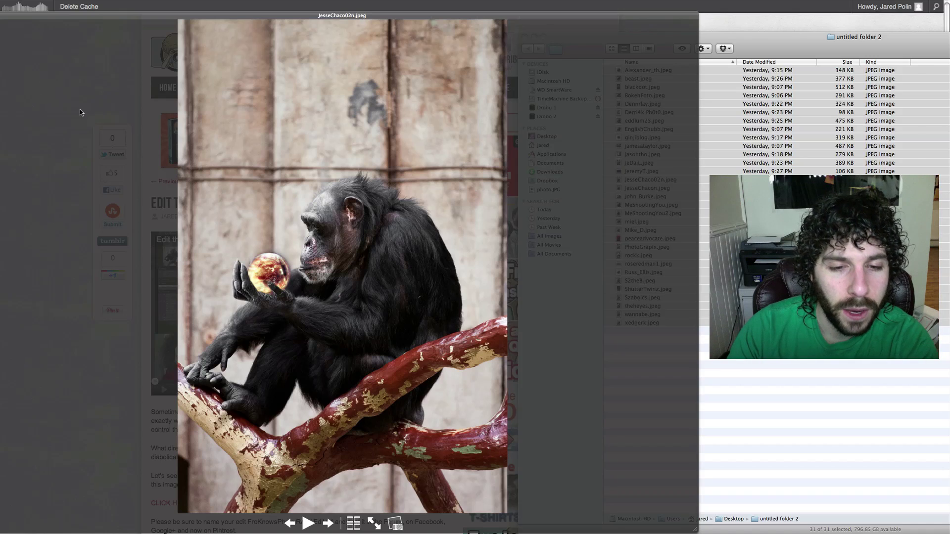
key(Right)
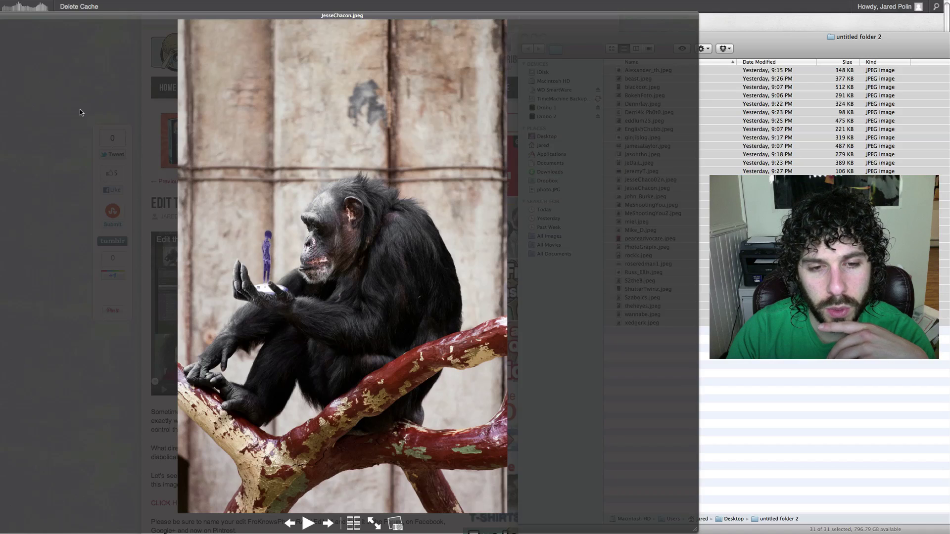
key(Right)
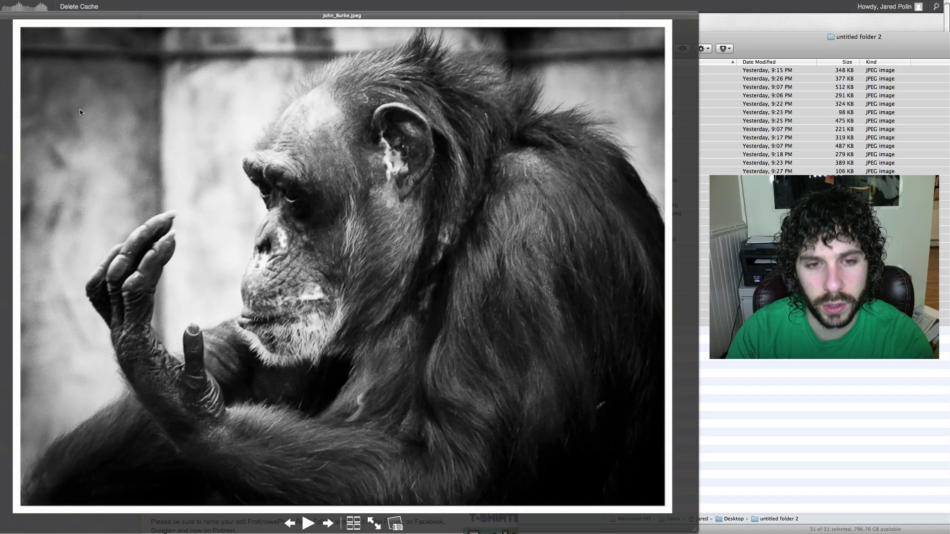
key(Right)
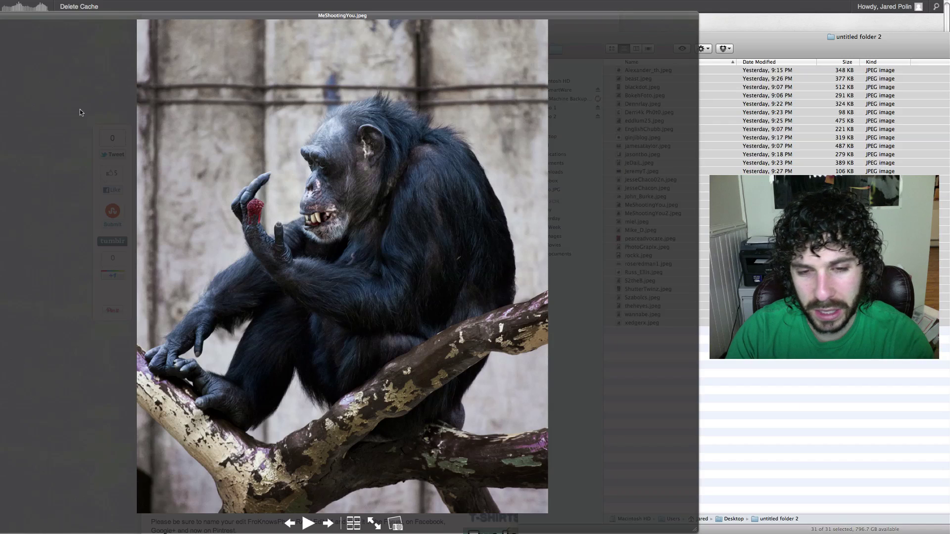
key(Right)
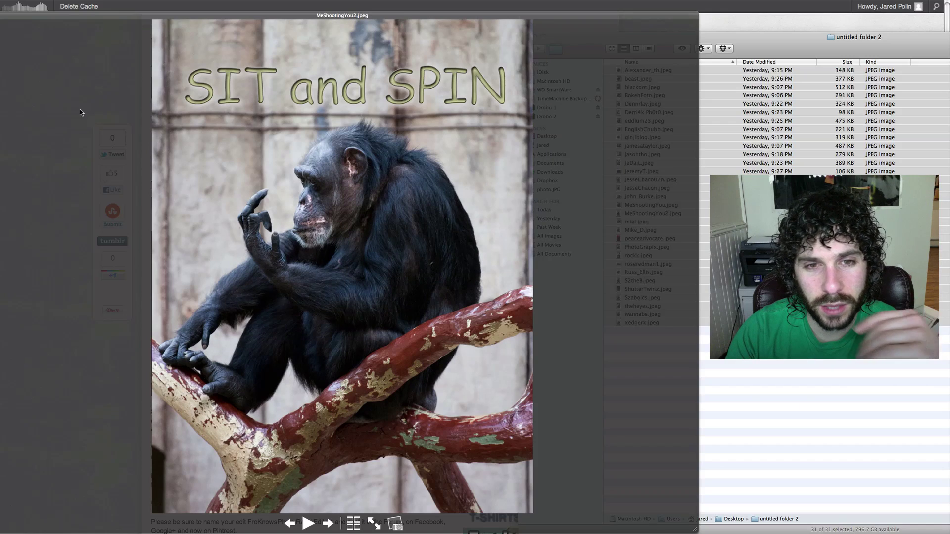
key(Left)
key(Right)
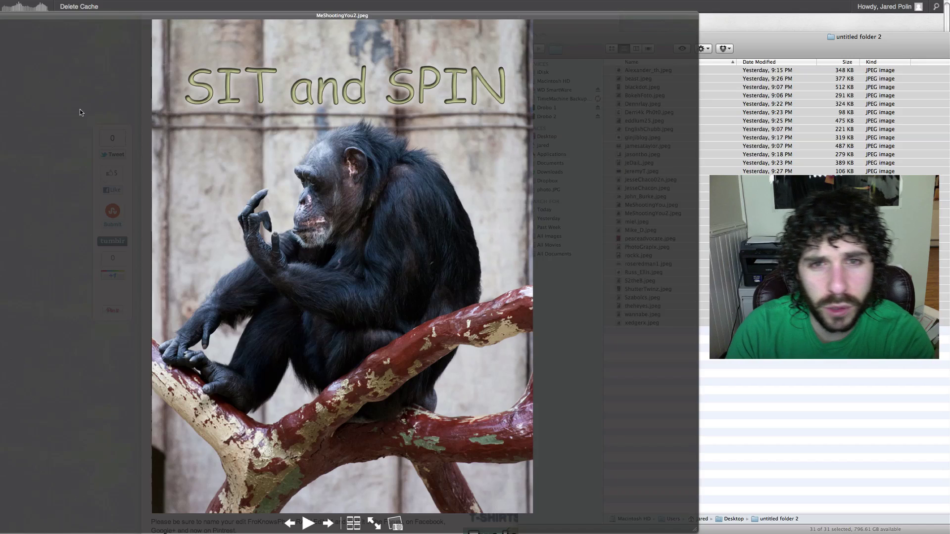
- Examine the edits from miel.jpeg to PhotoGrapix.jpeg, comparing the red-and-black peaceadvocate.jpeg with the black-and-white version before it
key(Right)
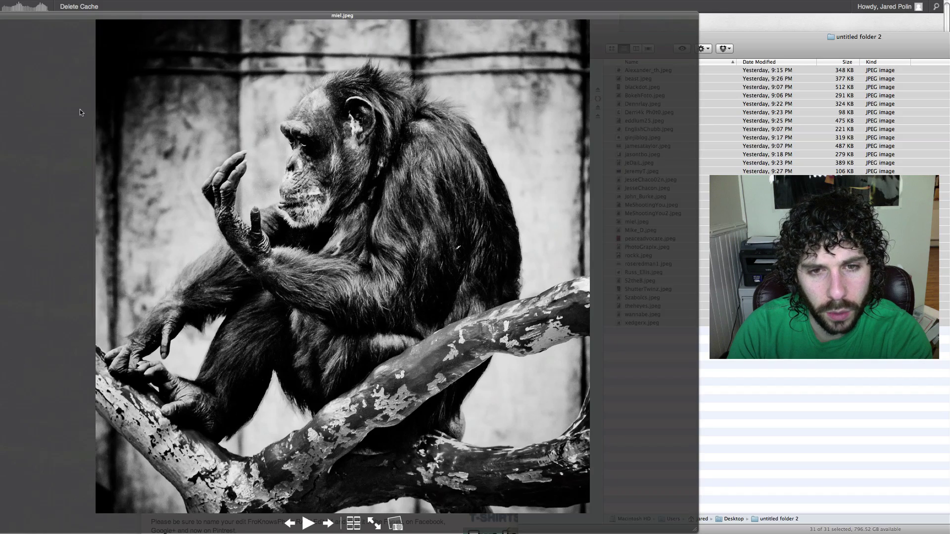
key(Right)
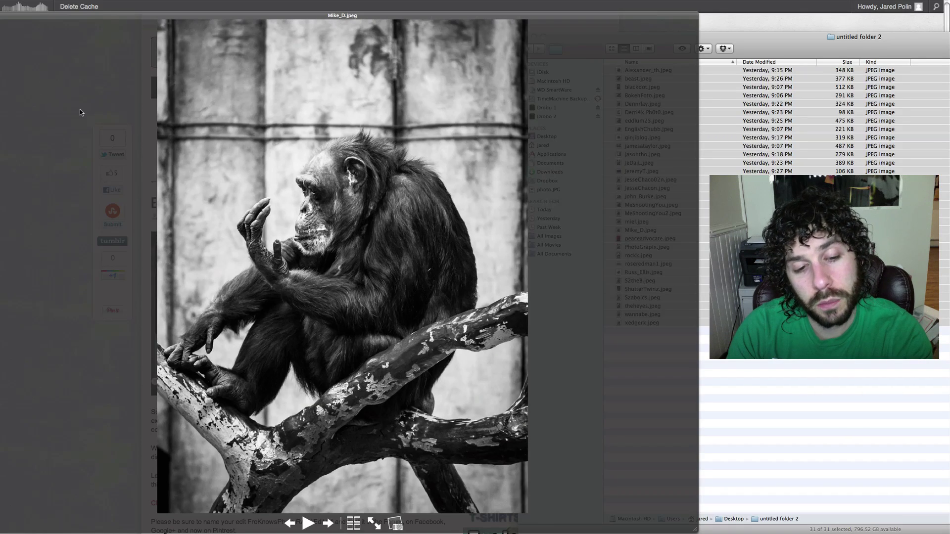
key(Right)
key(Left)
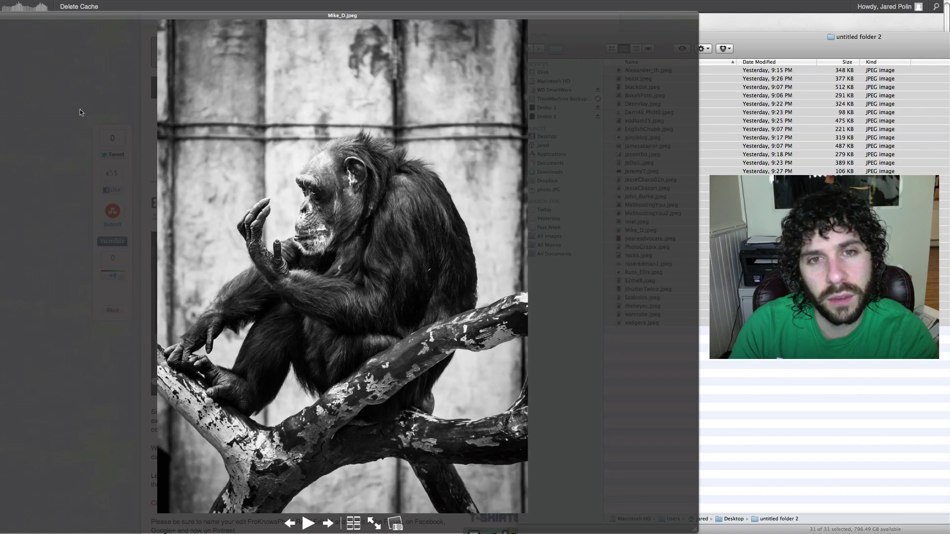
key(Right)
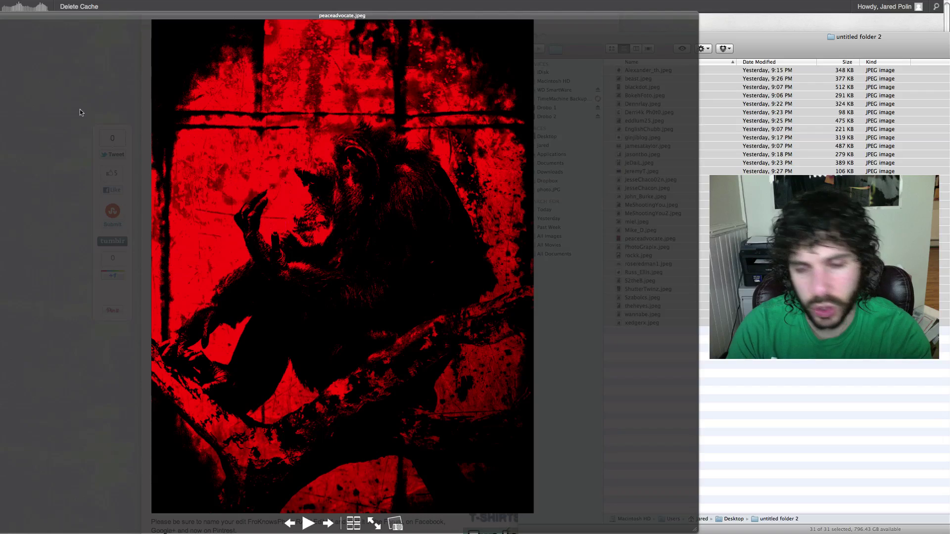
key(Right)
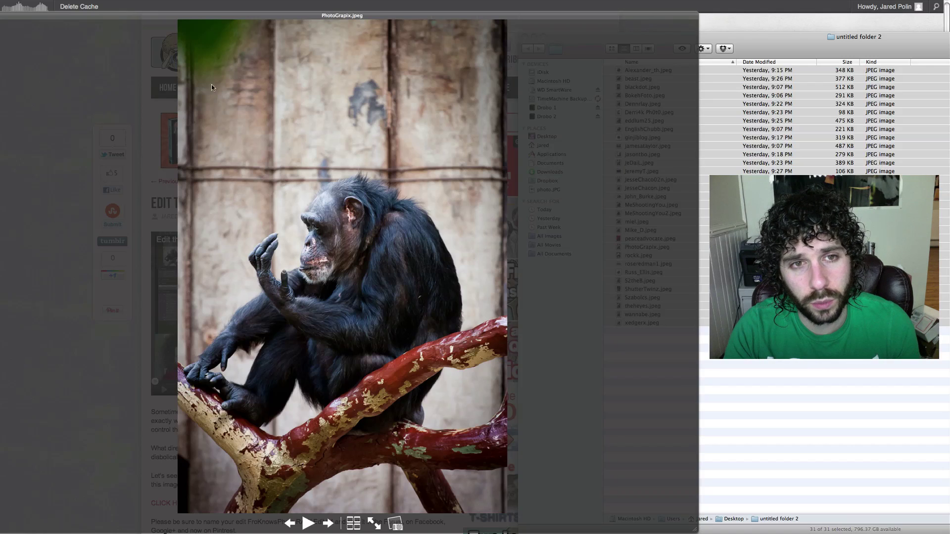
- Examine the edits from rockk.jpeg to ShutterTwinz.jpeg, comparing the Darth Vader composite with the toned 52the8.jpeg
key(Right)
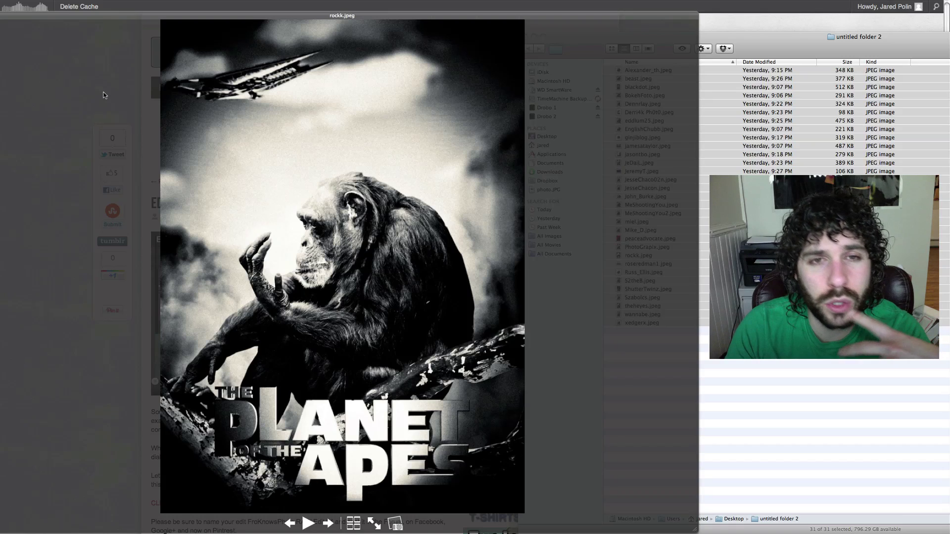
key(Right)
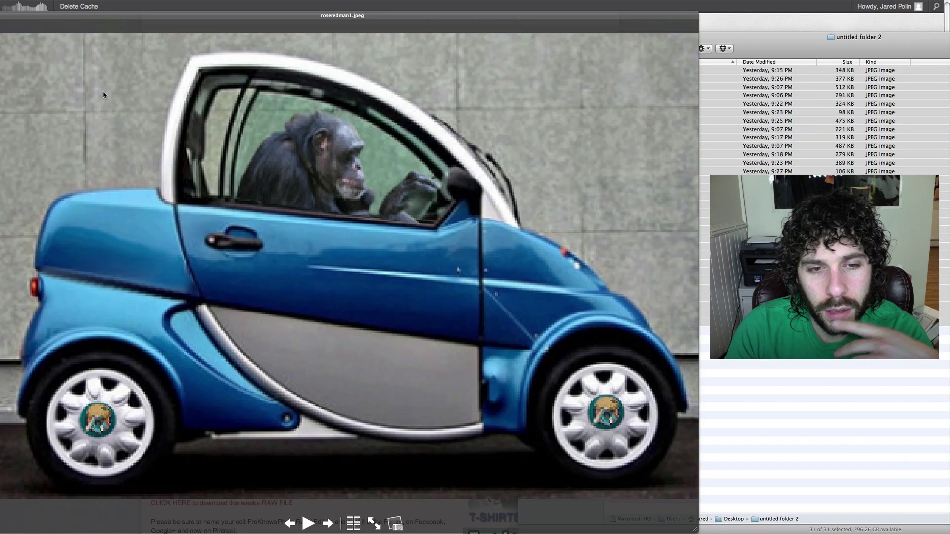
key(Right)
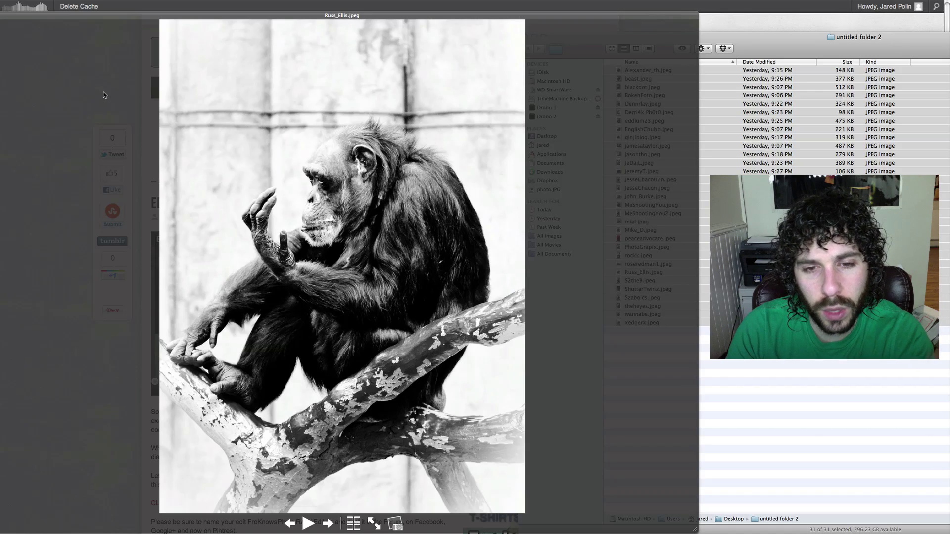
key(Right)
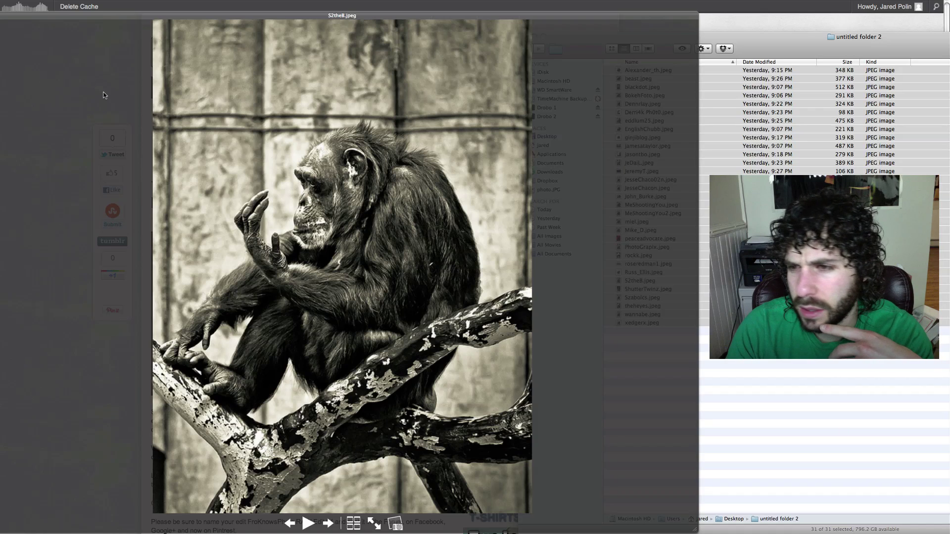
key(Right)
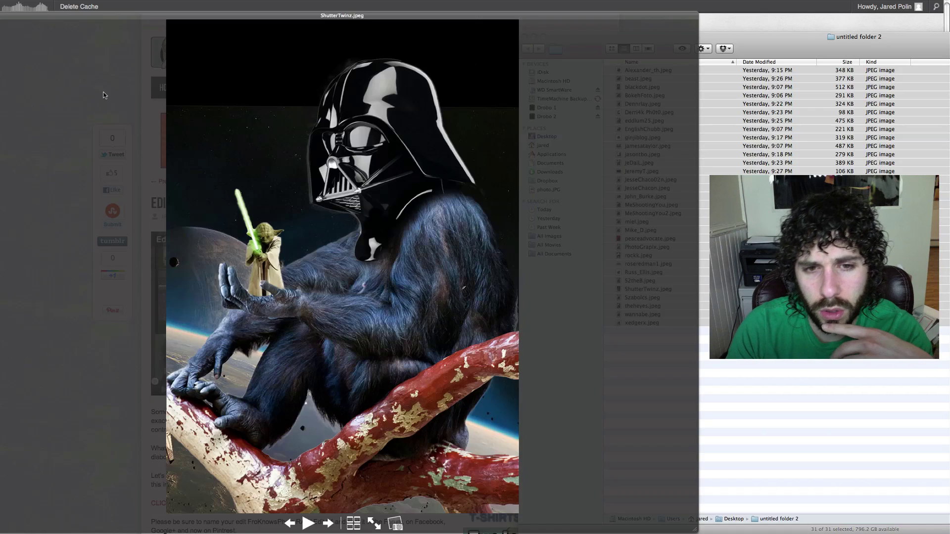
key(Left)
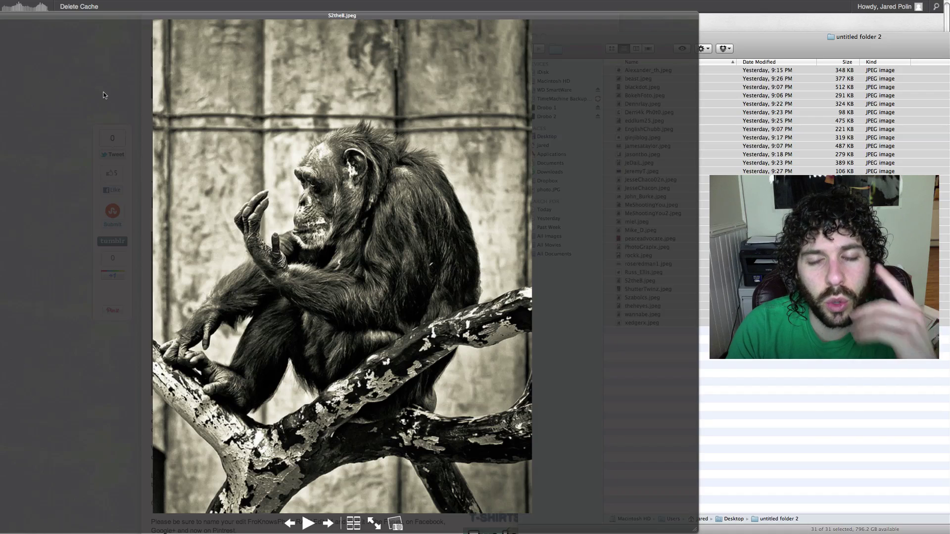
key(Right)
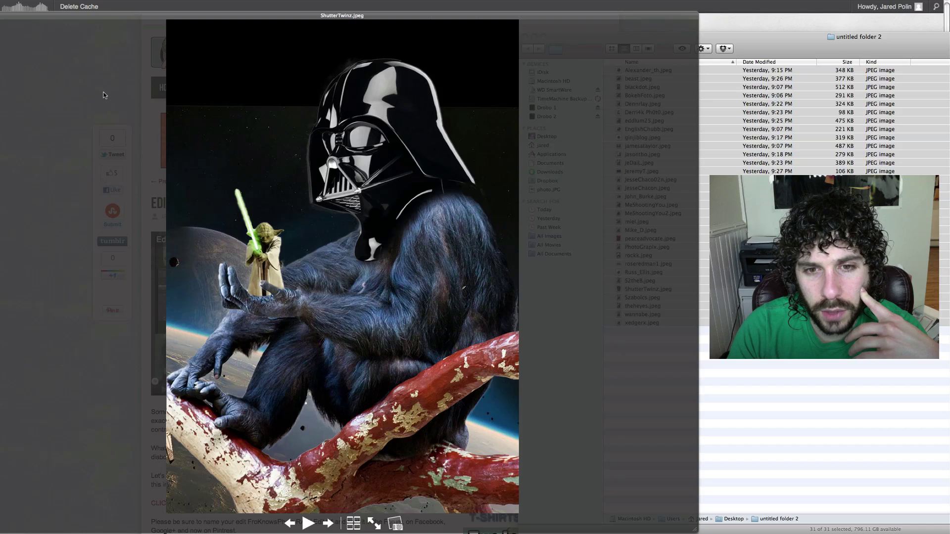
- Examine the remaining edits through xedgerx.jpeg, comparing the warm-toned color version with the black-and-white theheyes.jpeg
key(Right)
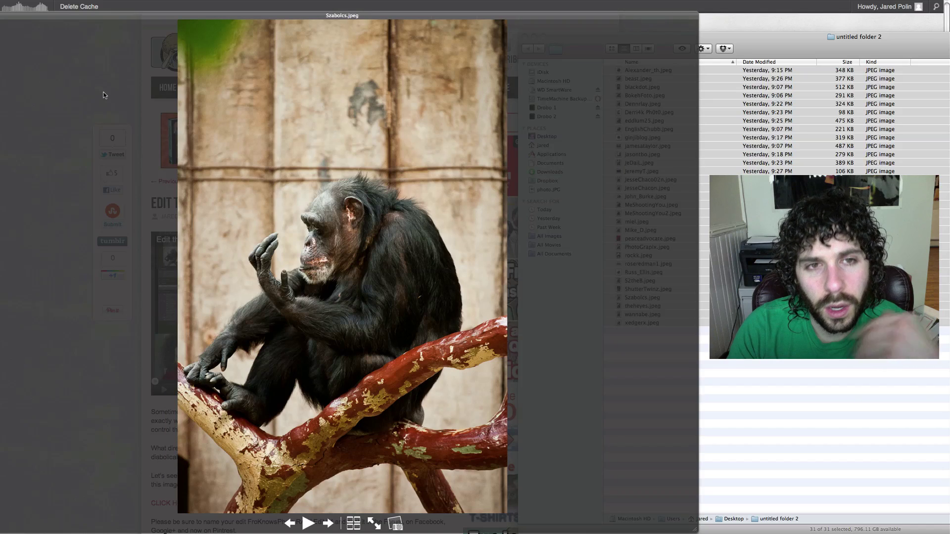
key(Right)
key(Left)
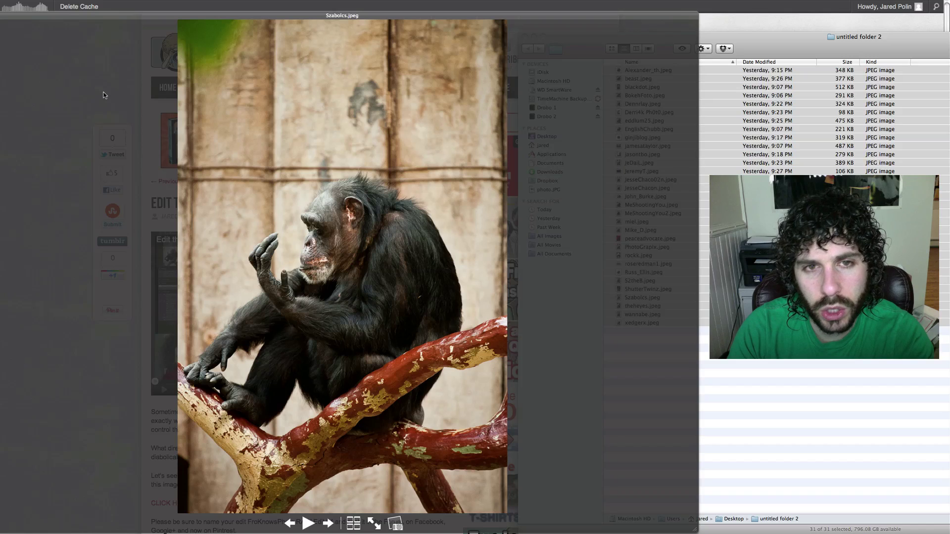
key(Right)
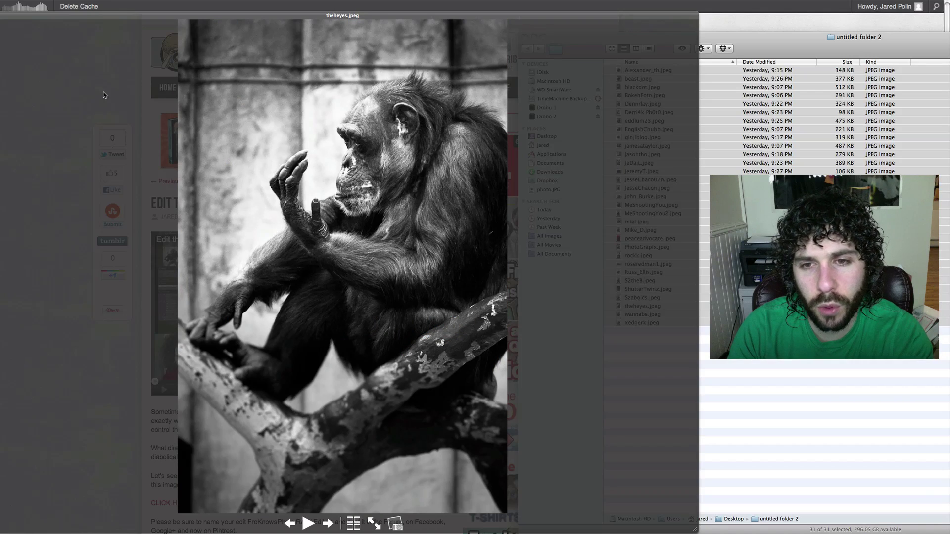
key(Left)
key(Right)
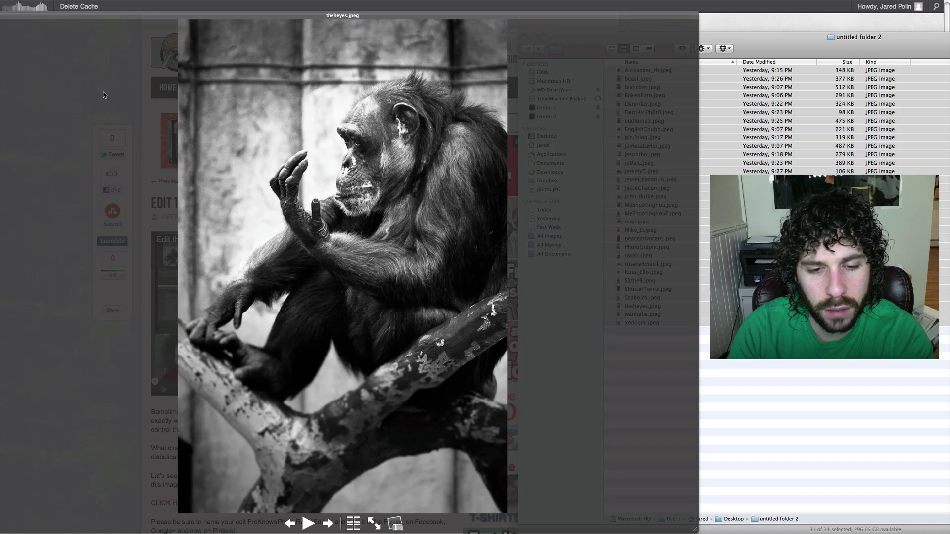
key(Right)
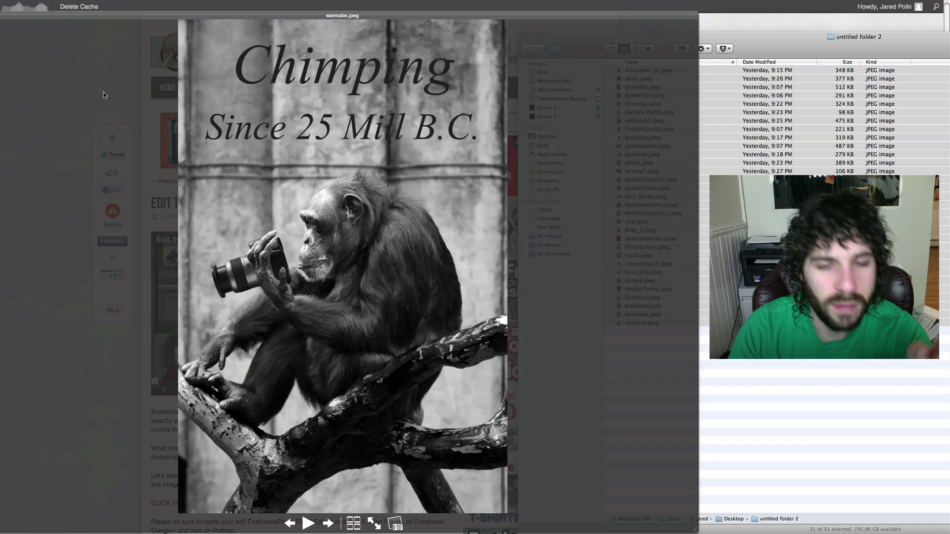
key(Right)
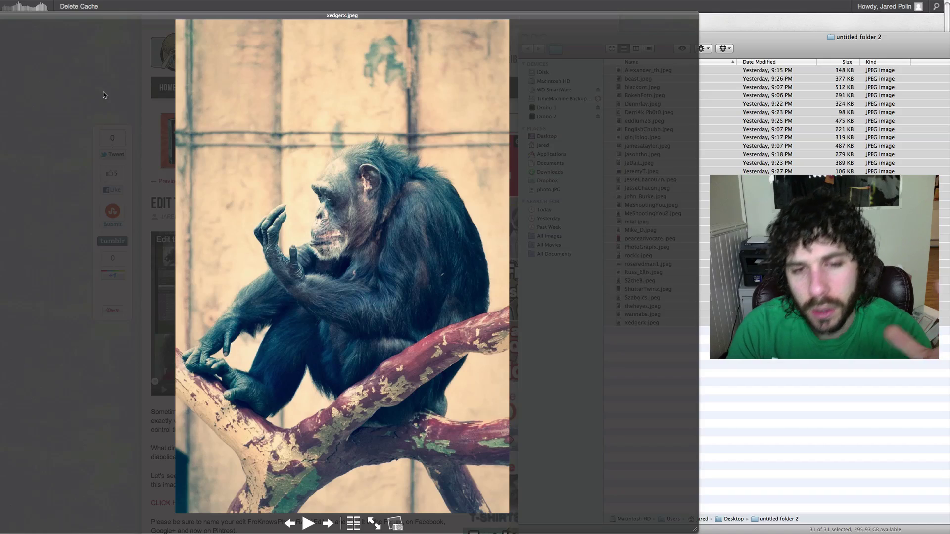
- Return to the start of the set and compare the sepia-toned first edit with beast.jpeg and blackdot.jpeg
key(Right)
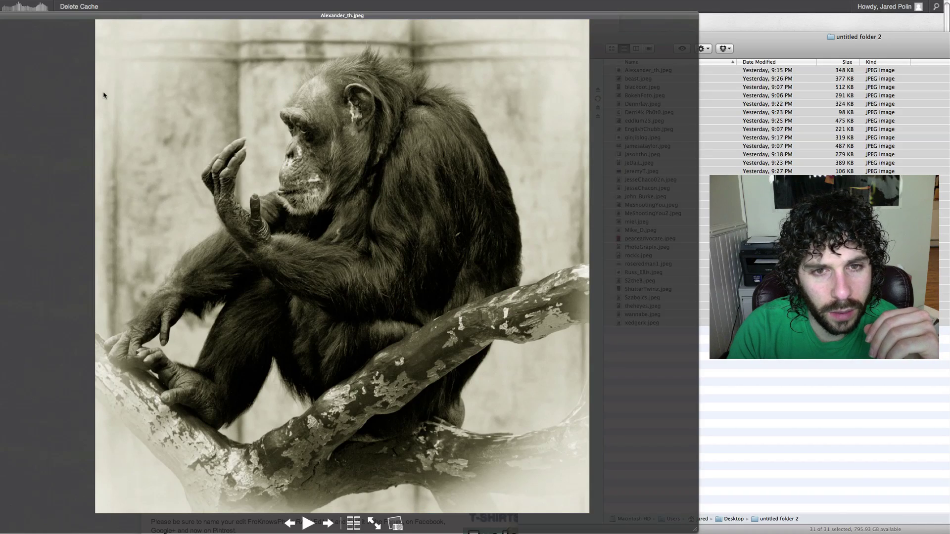
key(Right)
key(Left)
key(Right)
key(Right)
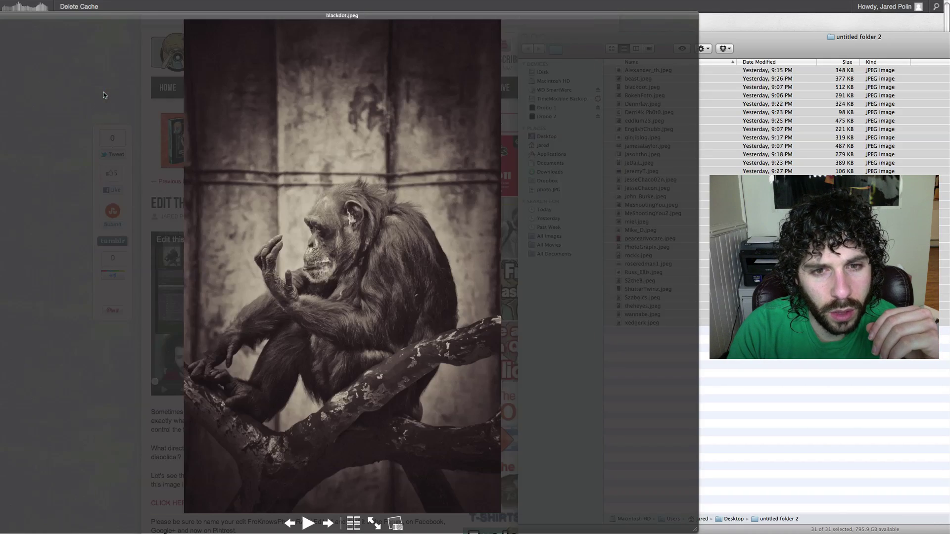
key(Left)
key(Left)
key(Right)
key(Right)
key(Left)
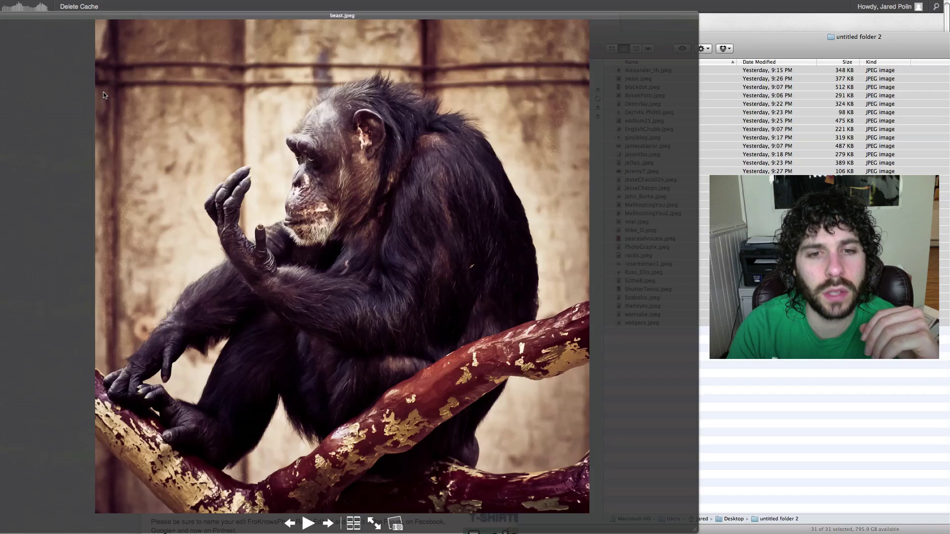
key(Left)
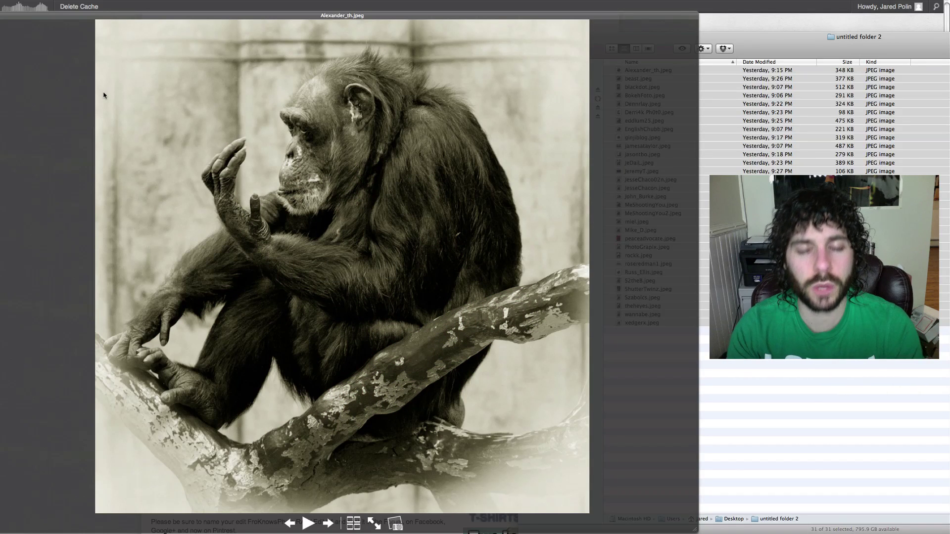